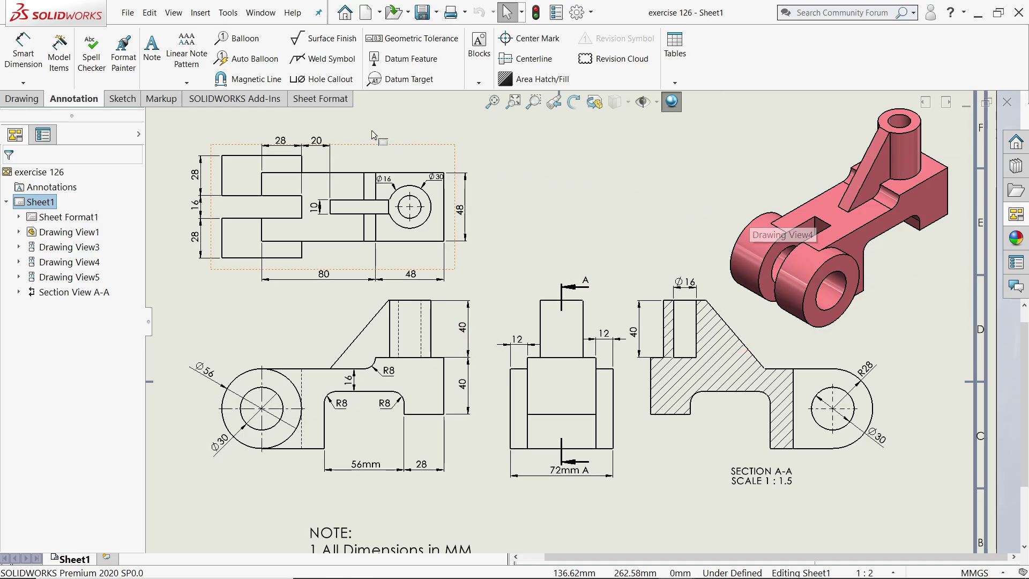
# Step: Switch to the exercise 126 part document and orbit the bracket to inspect it
pyautogui.click(260, 12)
pyautogui.click(280, 133)
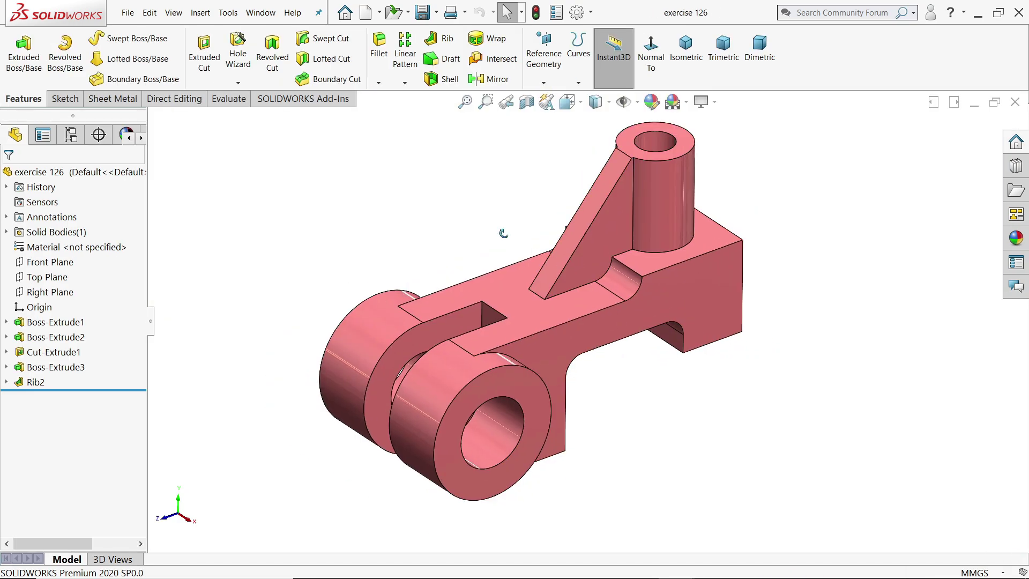
pyautogui.moveTo(503, 233)
pyautogui.mouseDown(button='middle')
pyautogui.moveTo(515, 214)
pyautogui.moveTo(487, 227)
pyautogui.moveTo(496, 235)
pyautogui.mouseUp(button='middle')
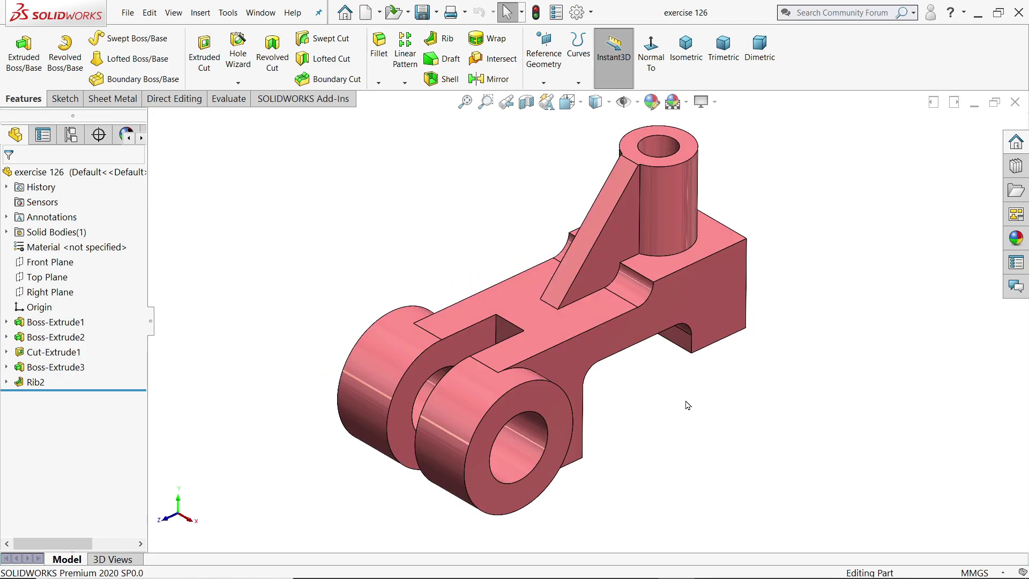
pyautogui.moveTo(687, 405); pyautogui.dragTo(225, 327, button='middle')
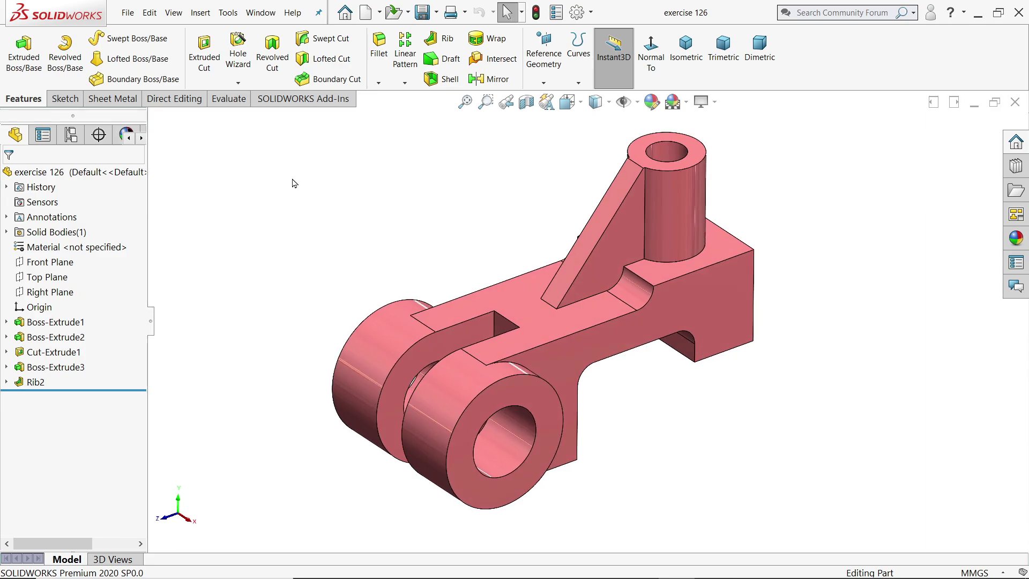
# Step: Create a new drawing from the exercise 126 part with Make Drawing from Part/Assembly
pyautogui.click(379, 12)
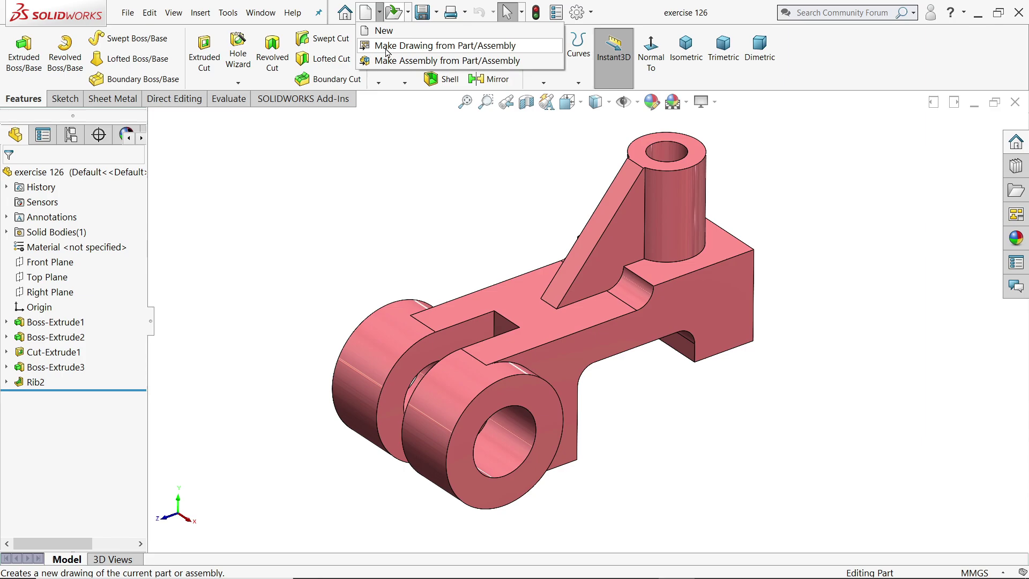
pyautogui.click(129, 14)
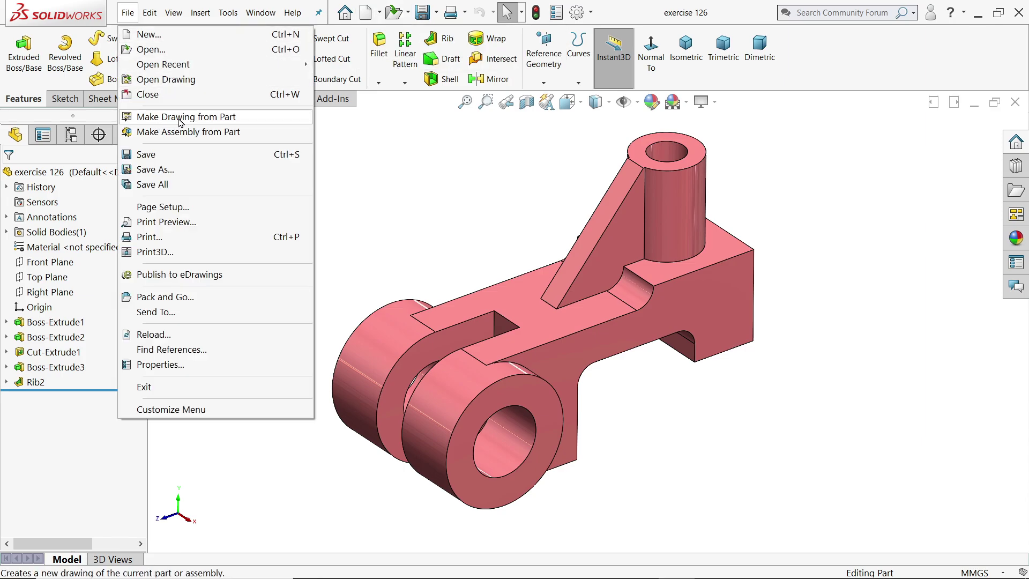
pyautogui.click(150, 34)
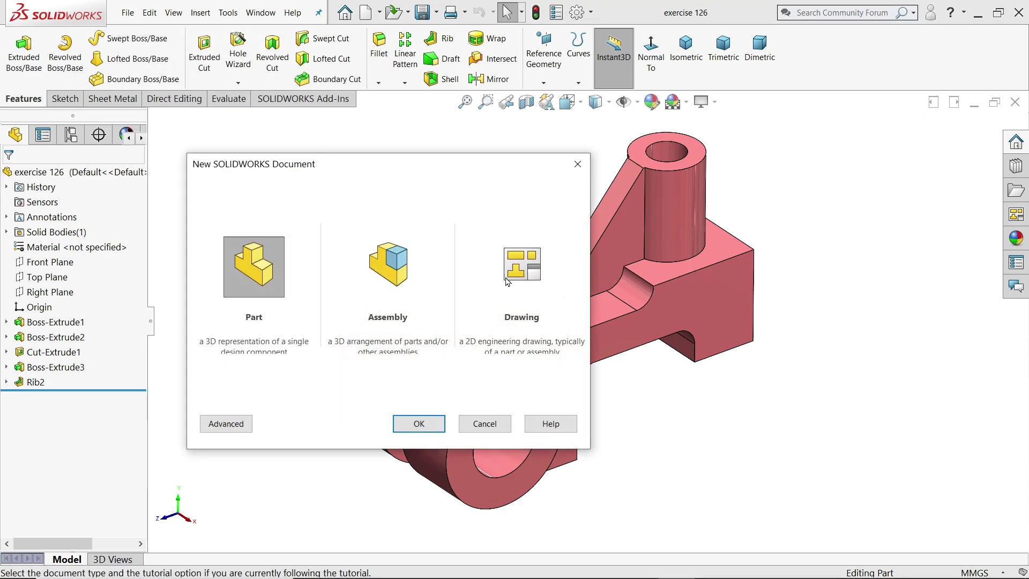
pyautogui.click(533, 270)
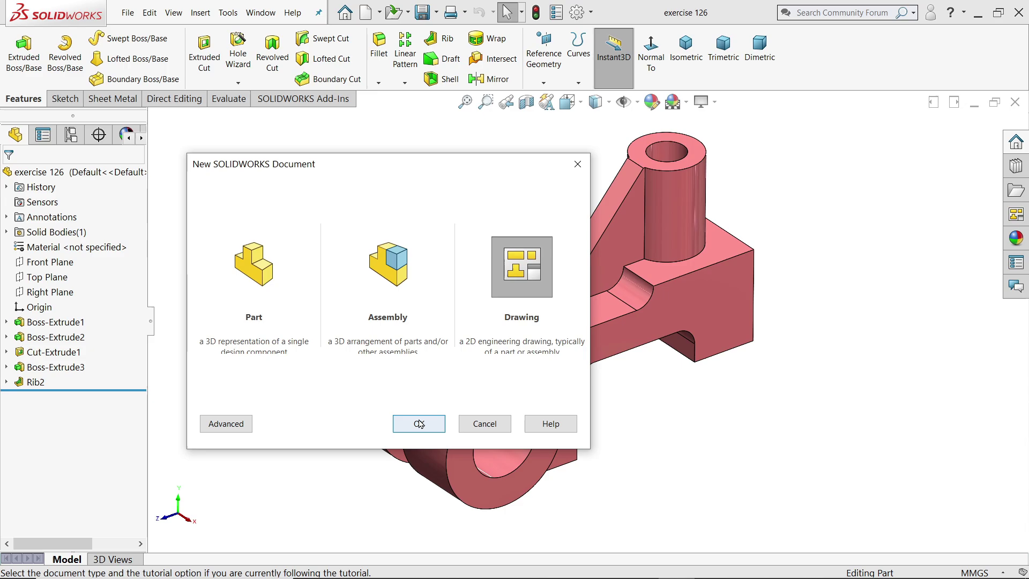
pyautogui.click(483, 422)
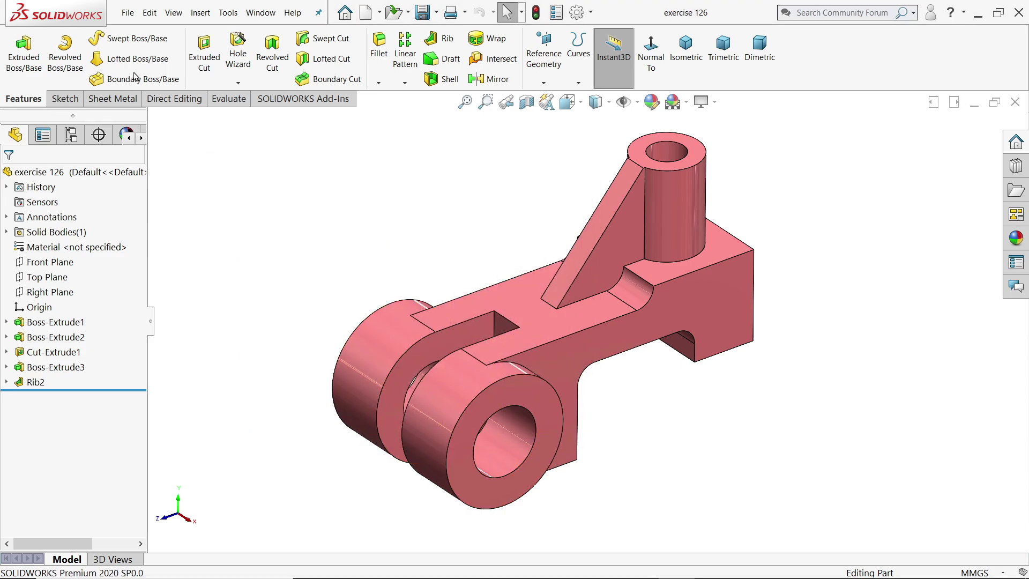
pyautogui.click(129, 13)
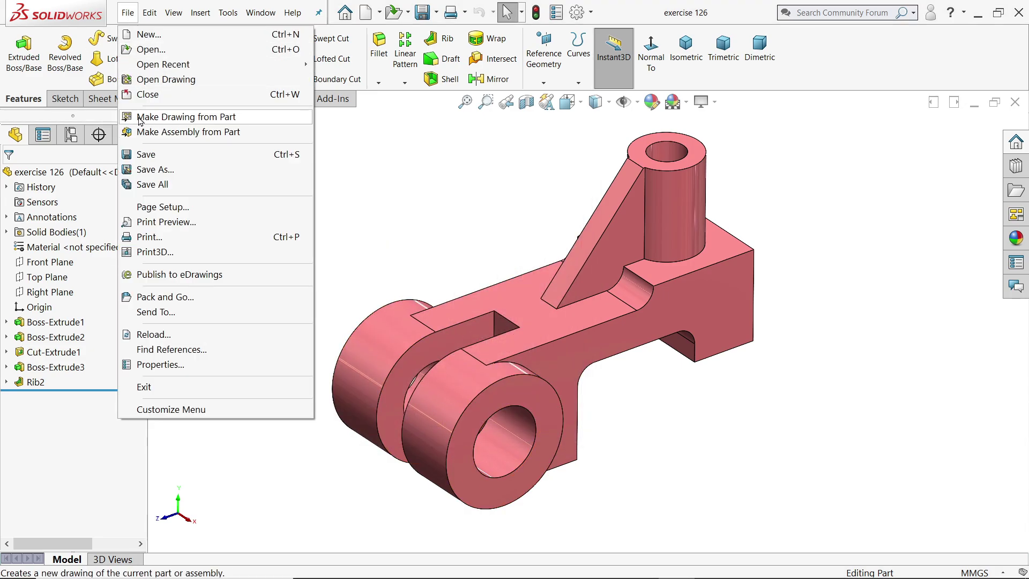
pyautogui.click(379, 12)
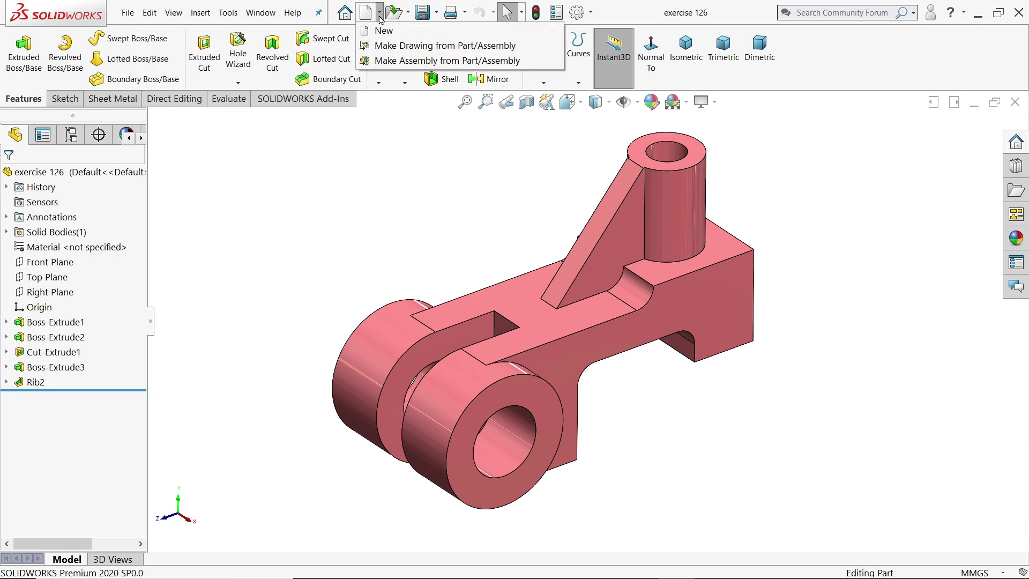
pyautogui.click(386, 49)
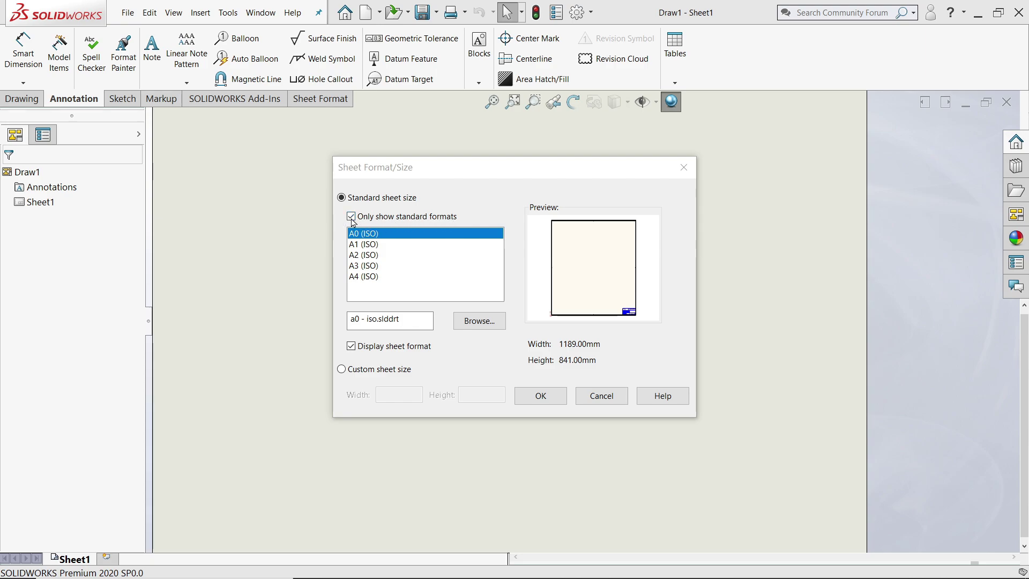
# Step: Choose the standard A3 (ISO) sheet, 420 × 297 mm, with the sheet format displayed
pyautogui.click(351, 217)
pyautogui.scroll(-10, 403, 285)
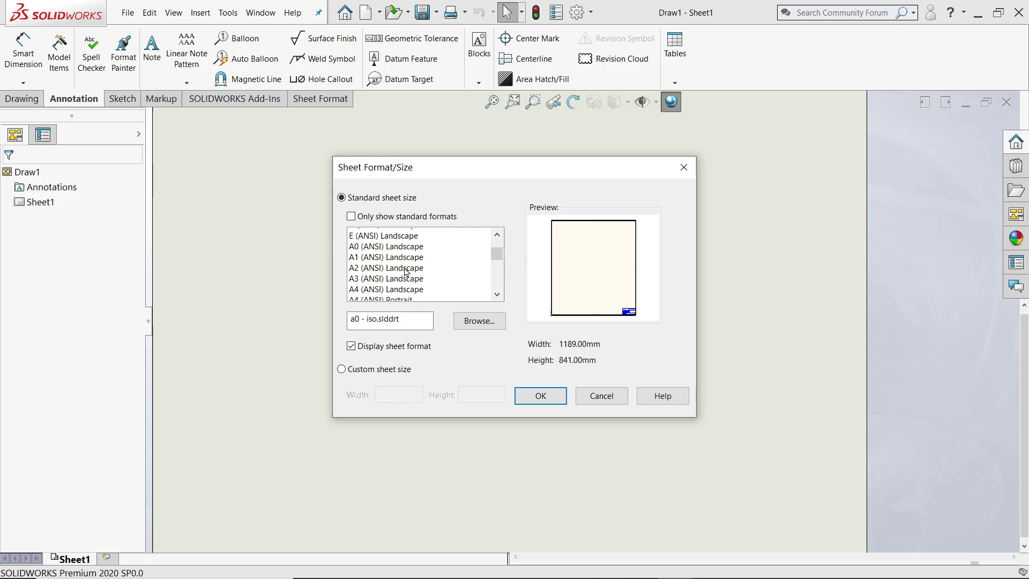
pyautogui.scroll(10, 399, 274)
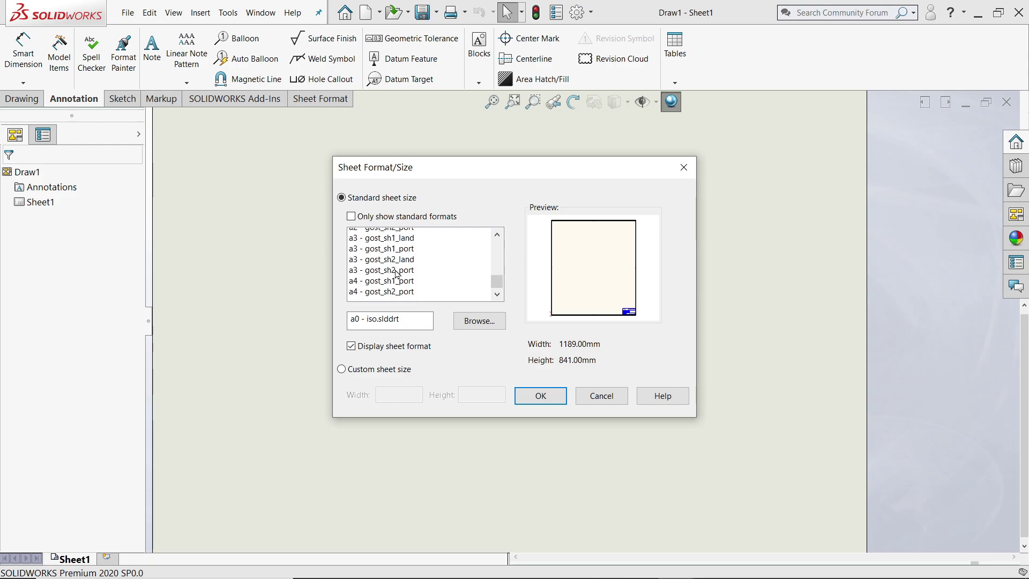
pyautogui.scroll(1, 392, 275)
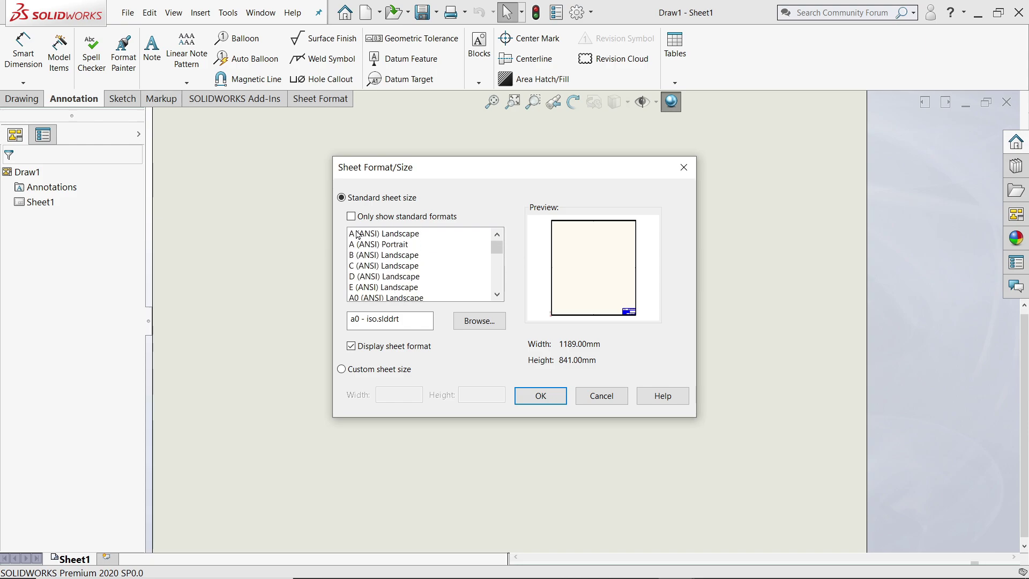
pyautogui.click(352, 216)
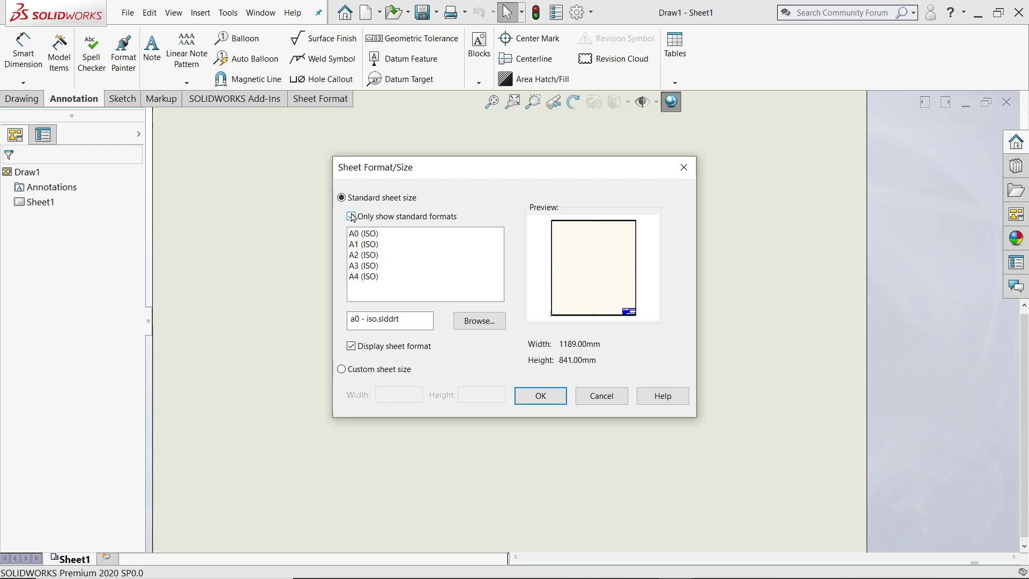
pyautogui.click(367, 266)
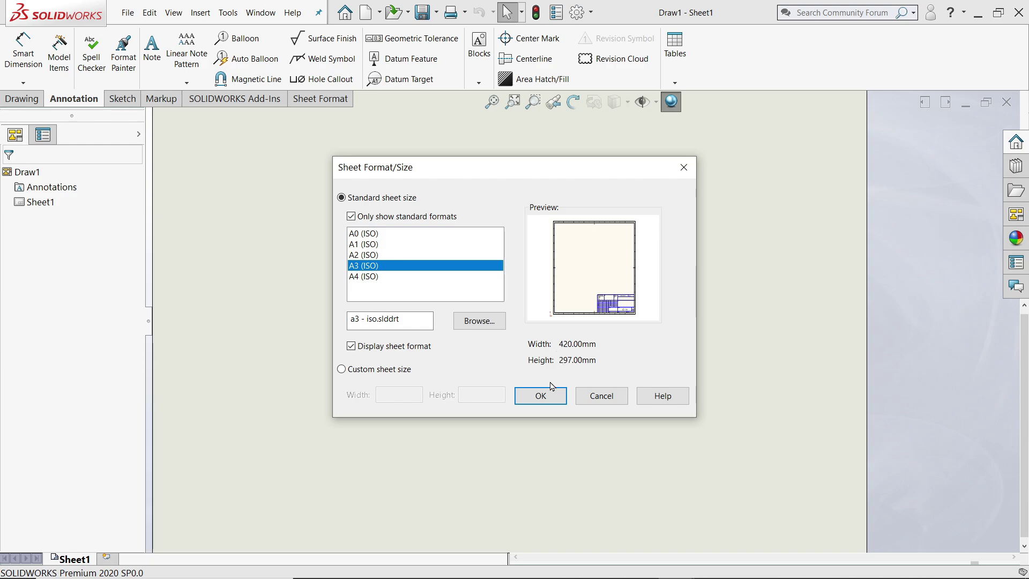
pyautogui.click(343, 370)
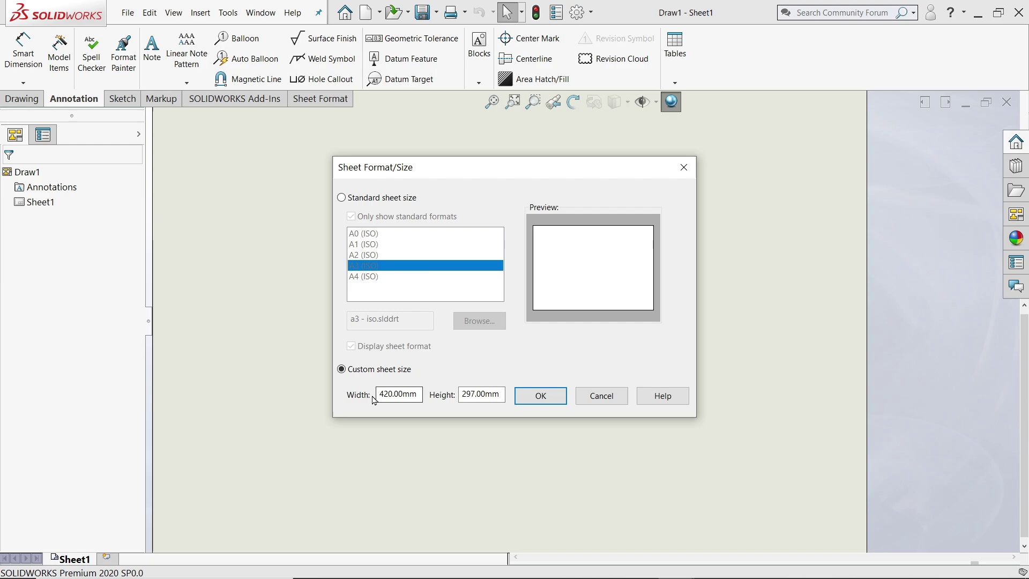
pyautogui.click(342, 198)
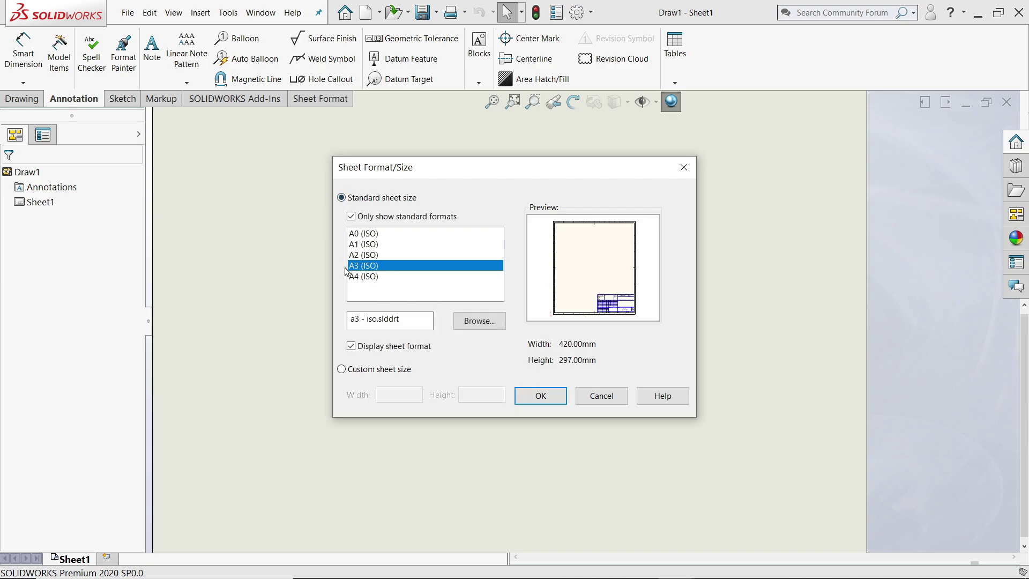
# Step: Confirm the A3 sheet and place the (A) Right main view plus top, side and isometric projections
pyautogui.click(544, 397)
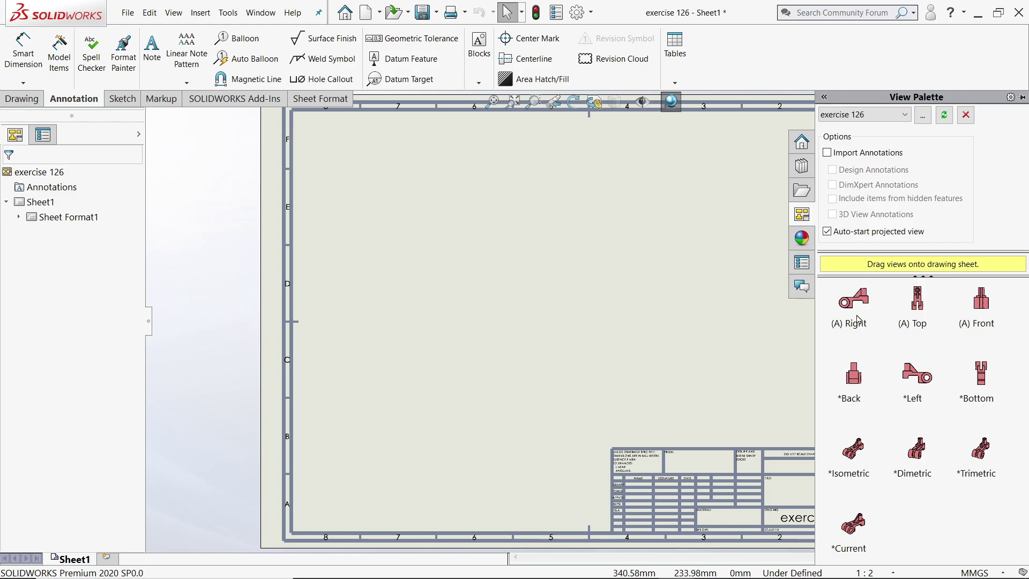
pyautogui.moveTo(857, 320); pyautogui.dragTo(464, 318)
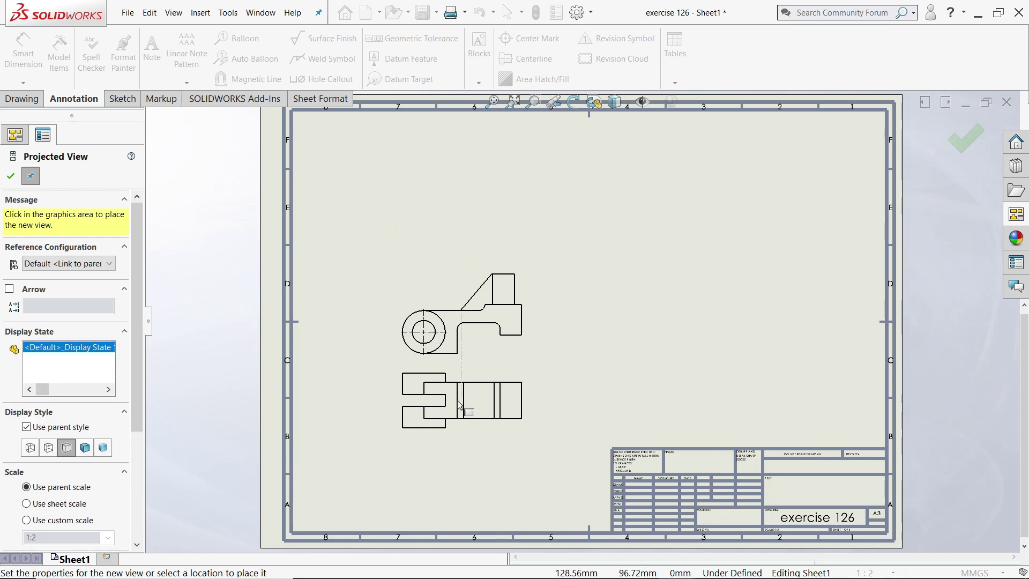
pyautogui.click(458, 213)
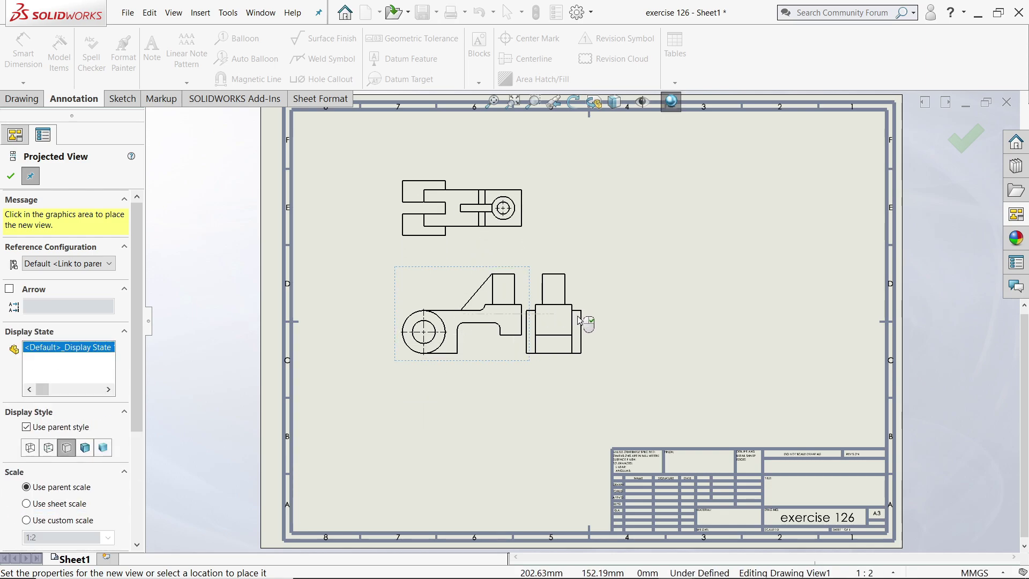
pyautogui.click(613, 287)
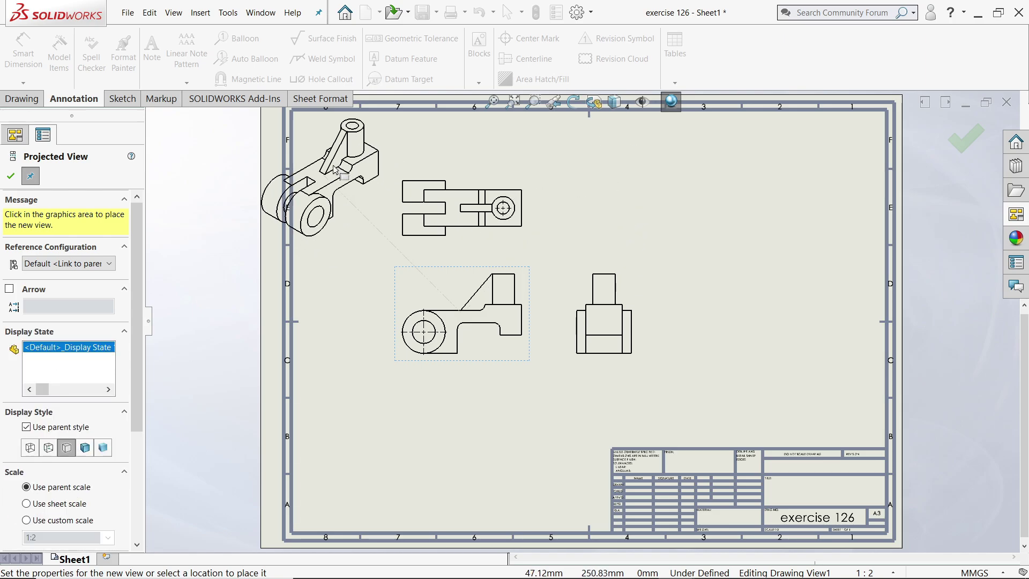
pyautogui.click(337, 172)
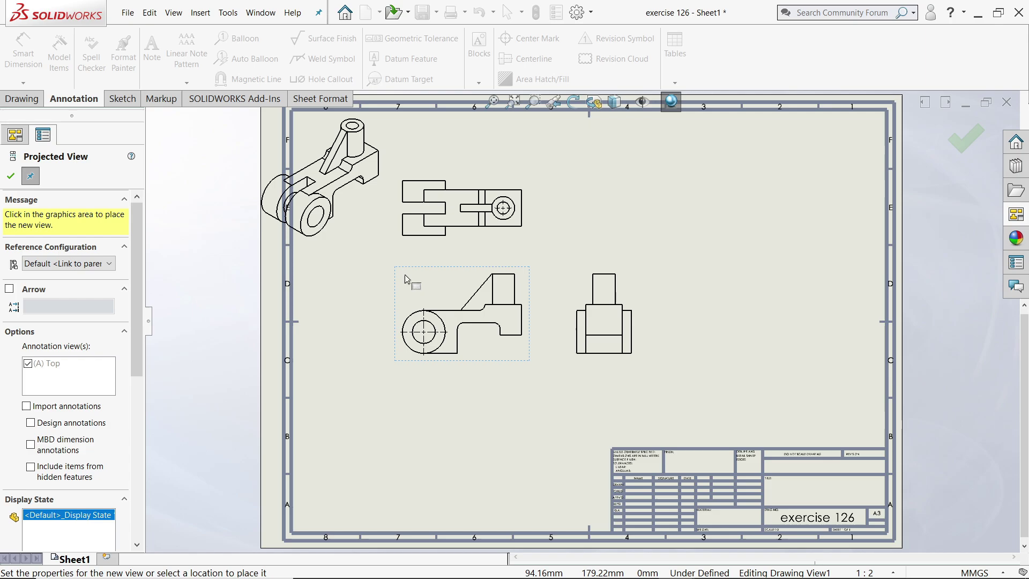
pyautogui.click(10, 179)
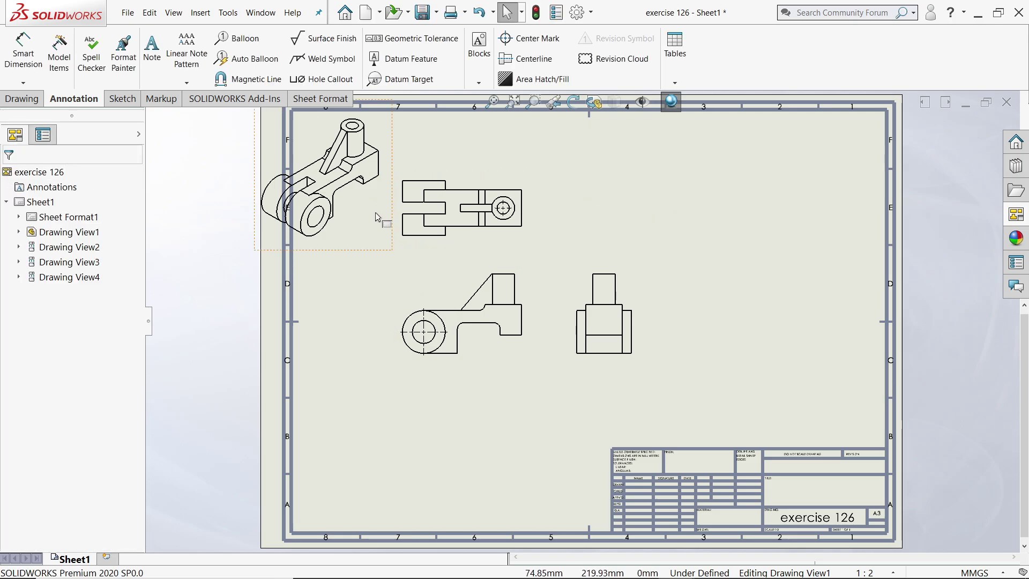
# Step: Move the isometric view to the sheet's upper right and delete the old top view
pyautogui.click(375, 246)
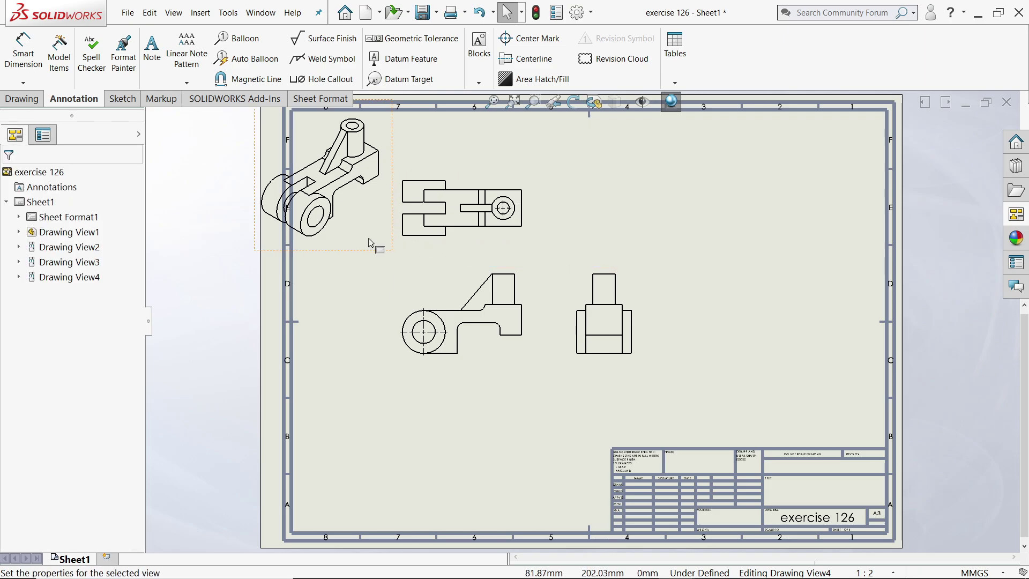
pyautogui.moveTo(391, 257)
pyautogui.mouseDown()
pyautogui.moveTo(757, 287)
pyautogui.moveTo(840, 280)
pyautogui.mouseUp()
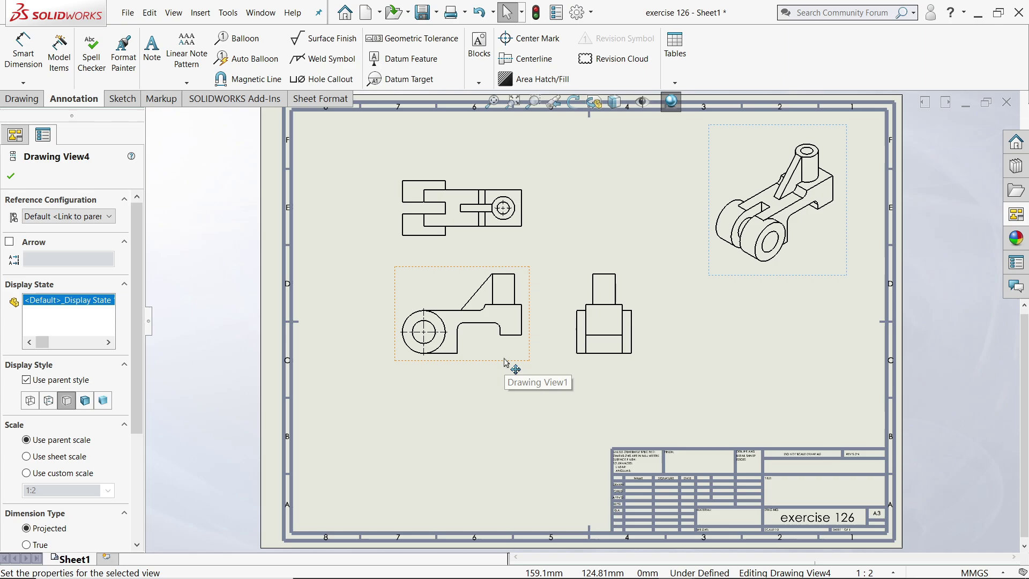
pyautogui.click(522, 241)
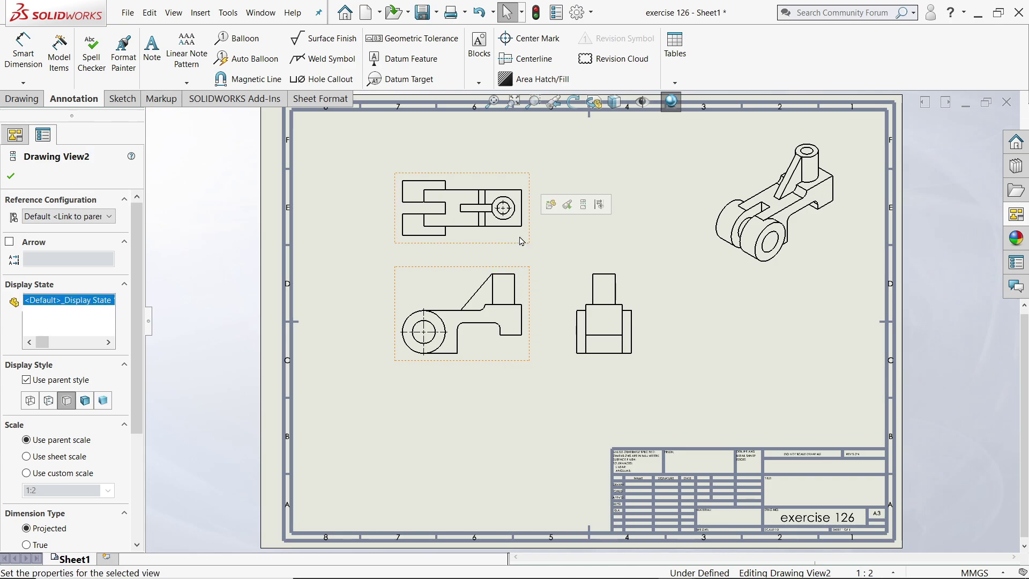
pyautogui.press('Delete')
pyautogui.click(611, 220)
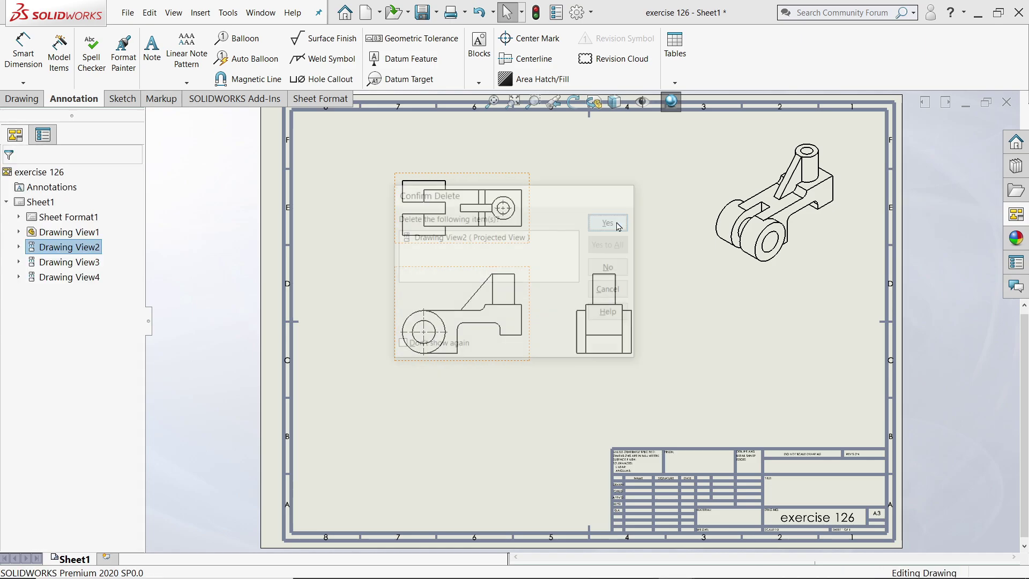
# Step: Project a new top view from the front view and place it above it
pyautogui.click(22, 98)
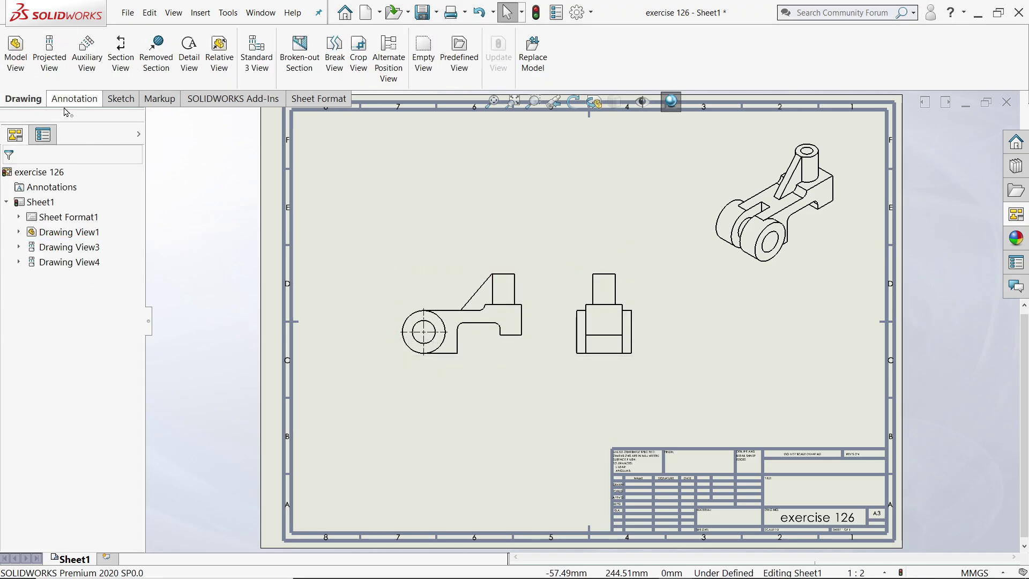
pyautogui.click(56, 69)
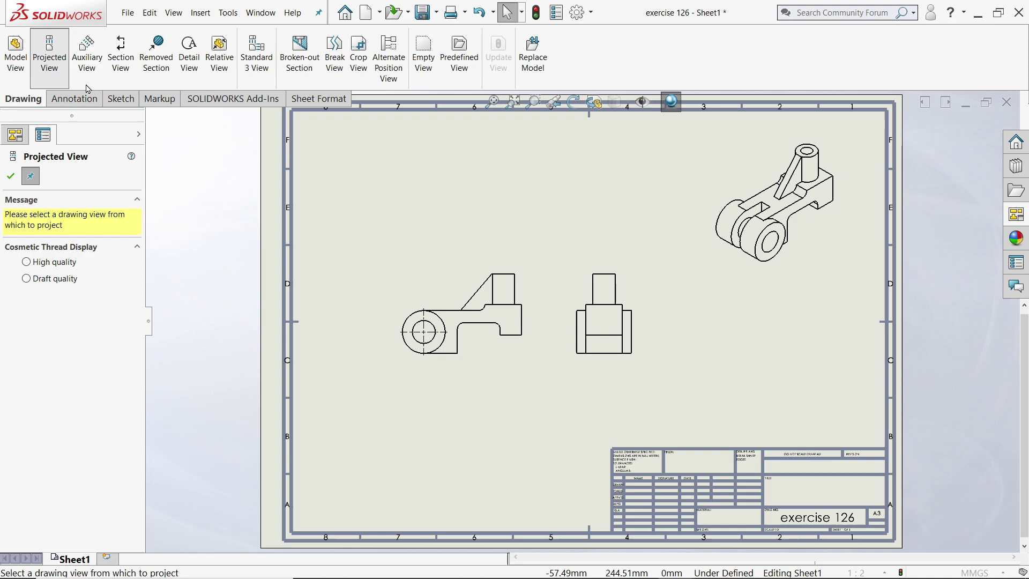
pyautogui.click(490, 354)
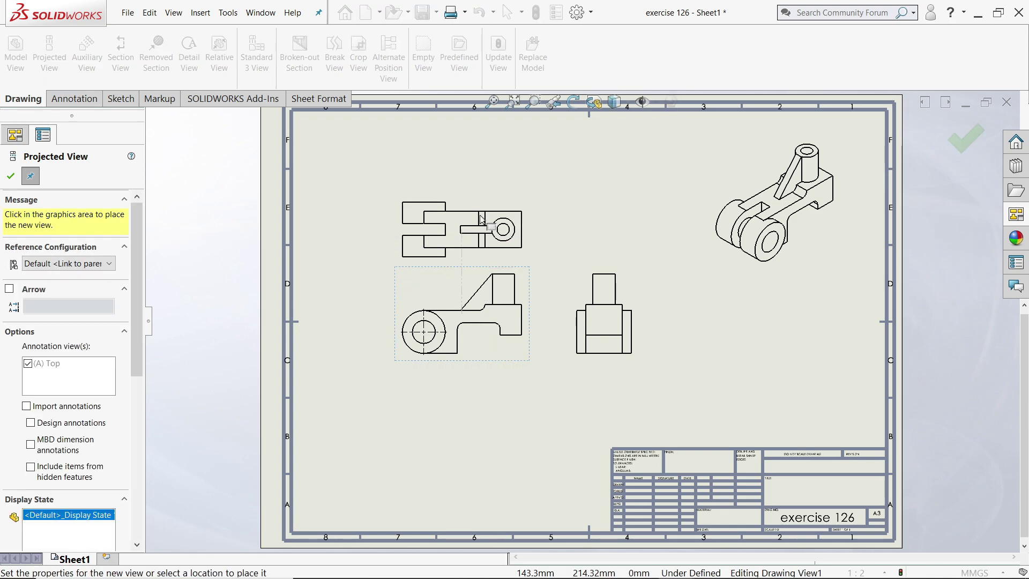
pyautogui.click(485, 201)
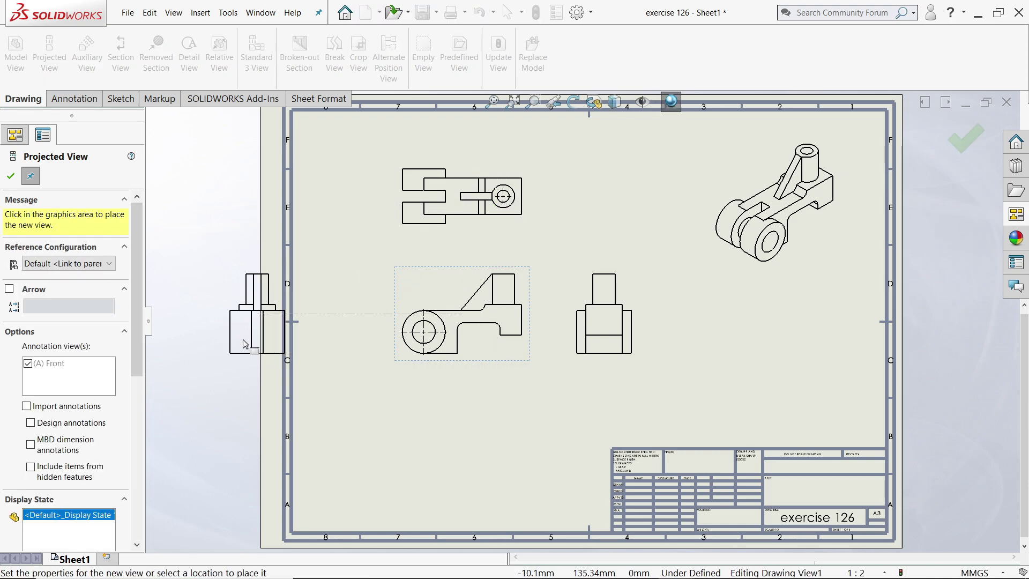
pyautogui.press('Escape')
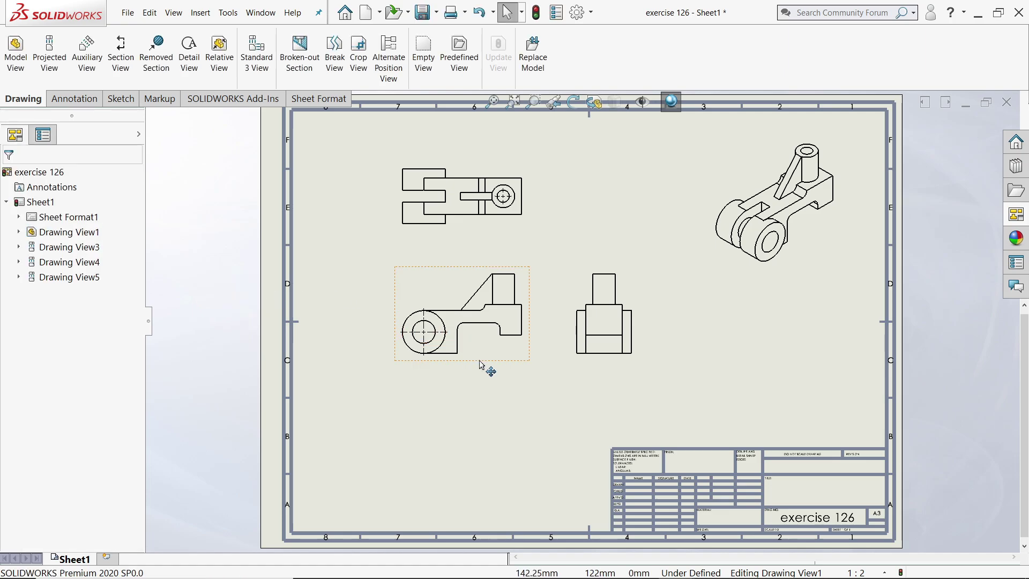
# Step: Give the front view, Drawing View1, a custom scale of 1:1.5
pyautogui.click(489, 358)
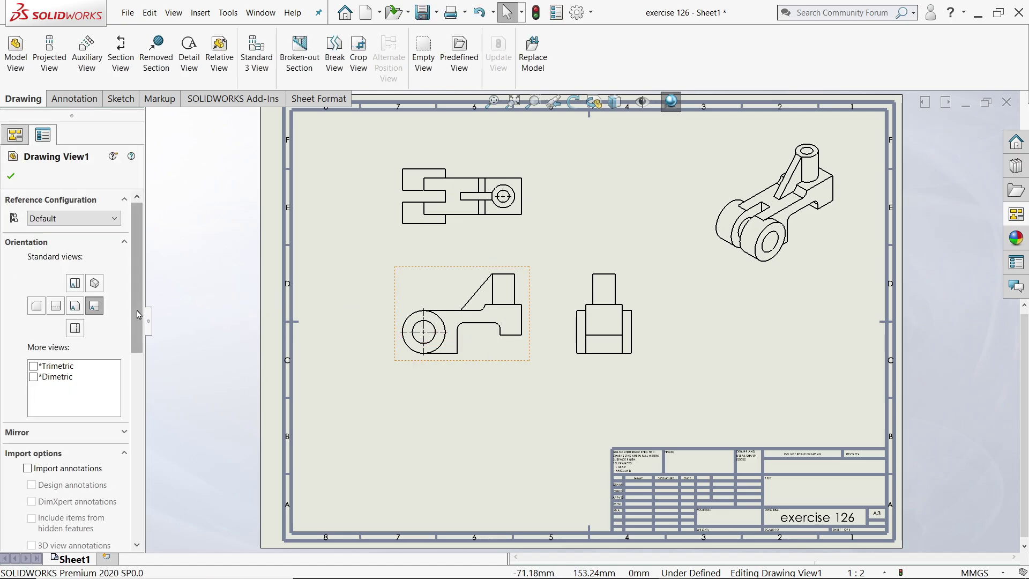
pyautogui.moveTo(138, 318); pyautogui.dragTo(129, 476)
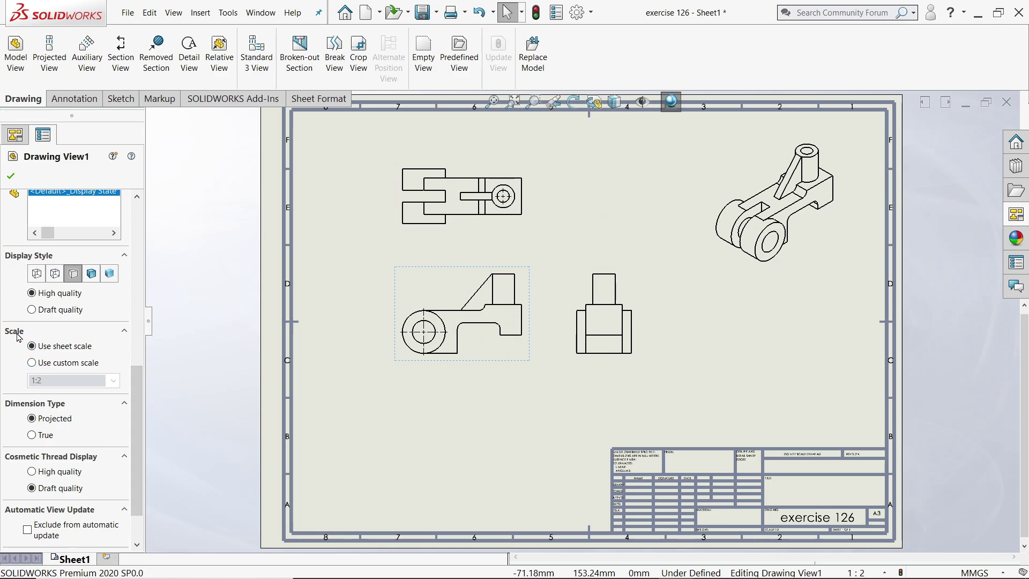
pyautogui.click(32, 363)
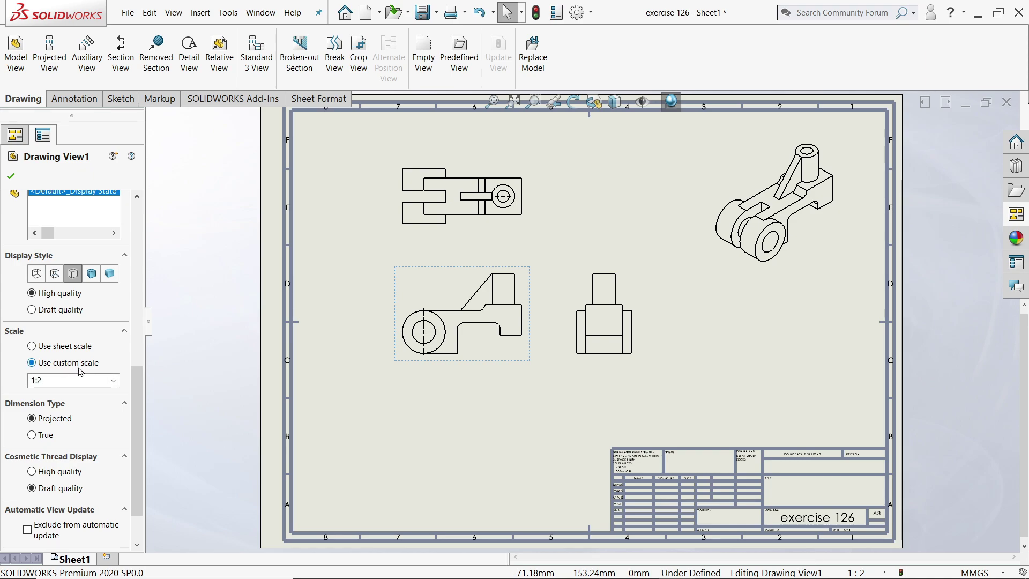
pyautogui.click(114, 380)
pyautogui.click(63, 399)
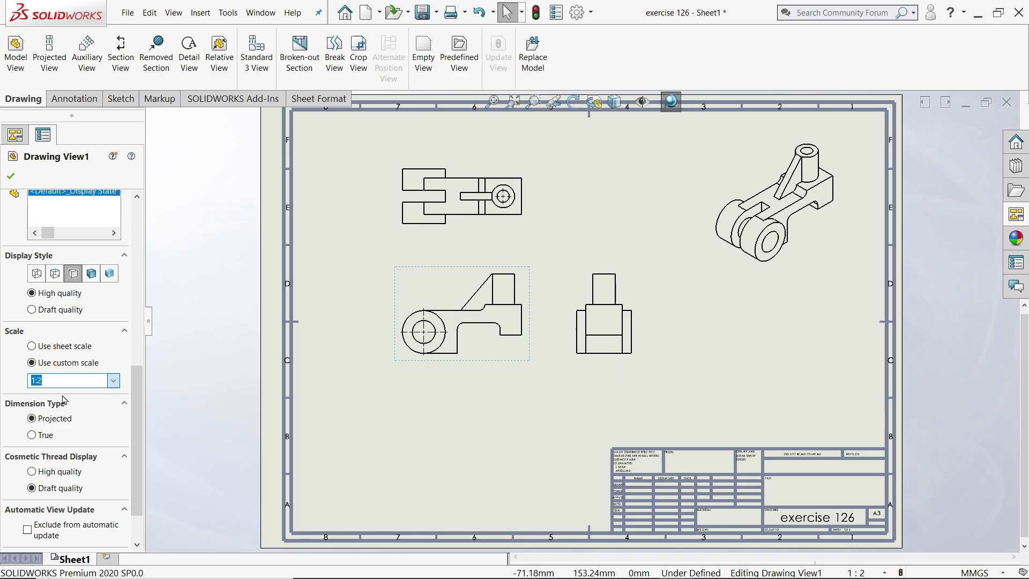
pyautogui.press('Up')
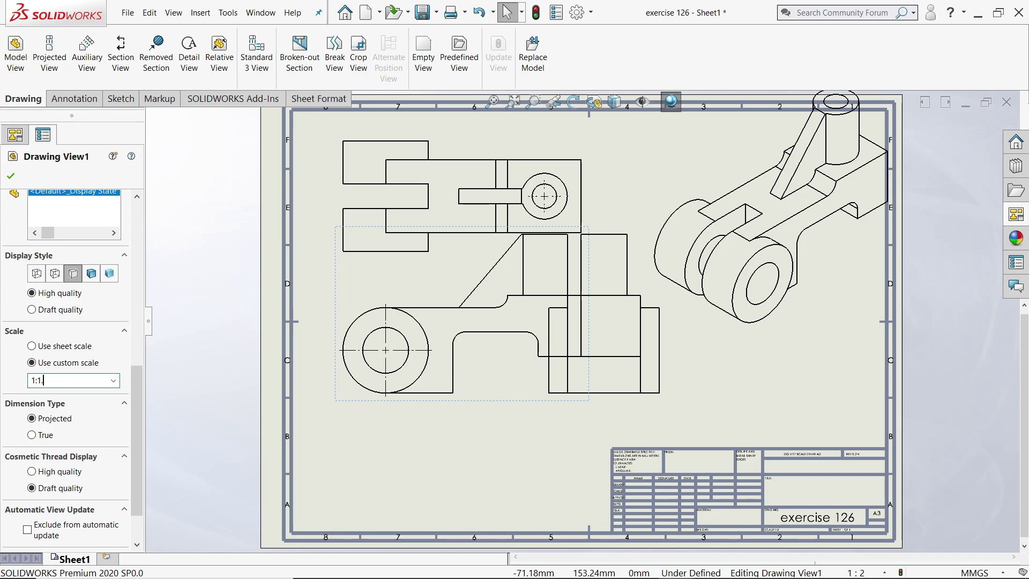
pyautogui.write('.5')
pyautogui.press('Return')
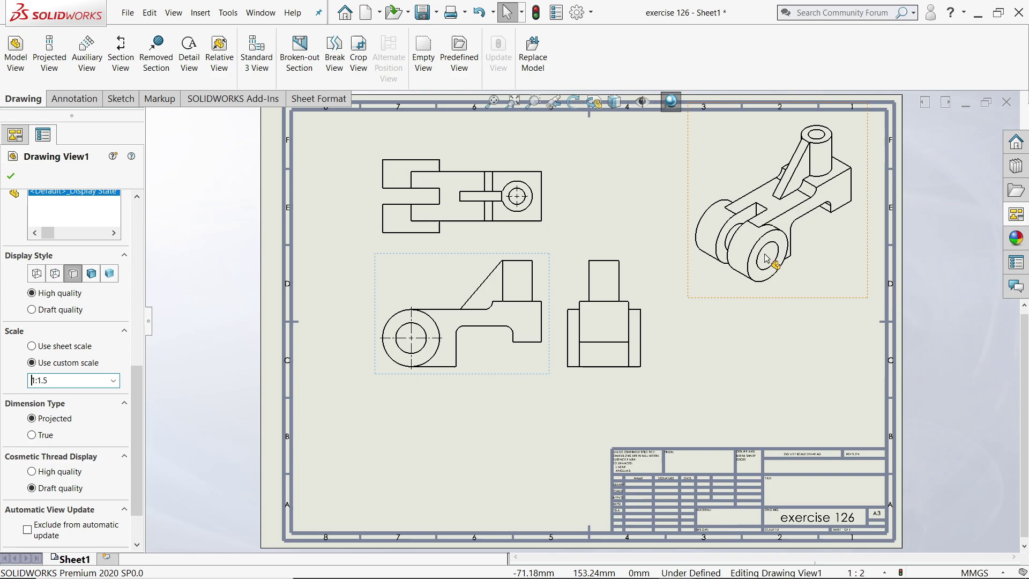
# Step: Nudge the isometric view right and display it Shaded With Edges in high quality
pyautogui.moveTo(868, 301); pyautogui.dragTo(890, 304)
pyautogui.scroll(-3, 619, 102)
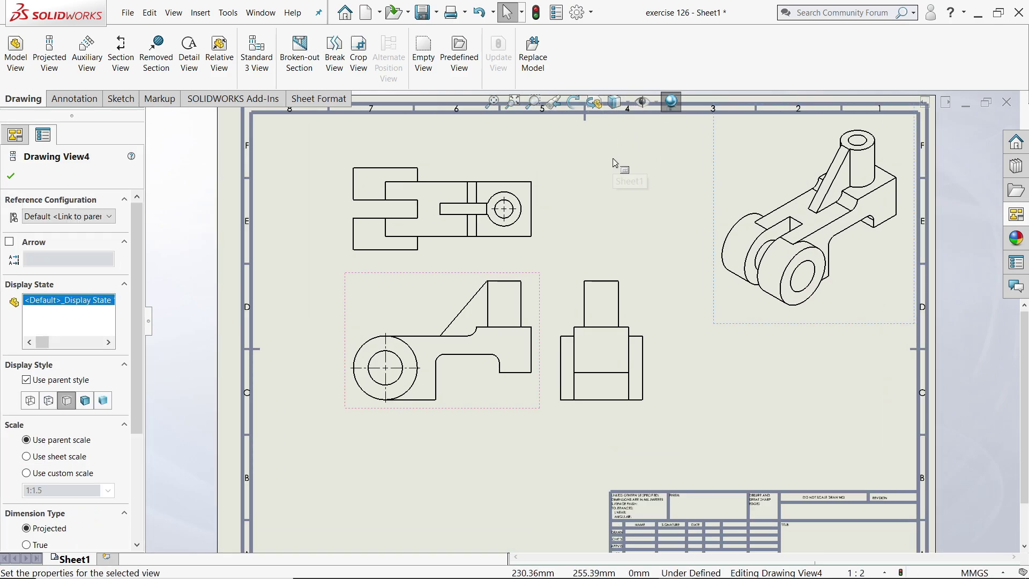
pyautogui.scroll(-1, 626, 204)
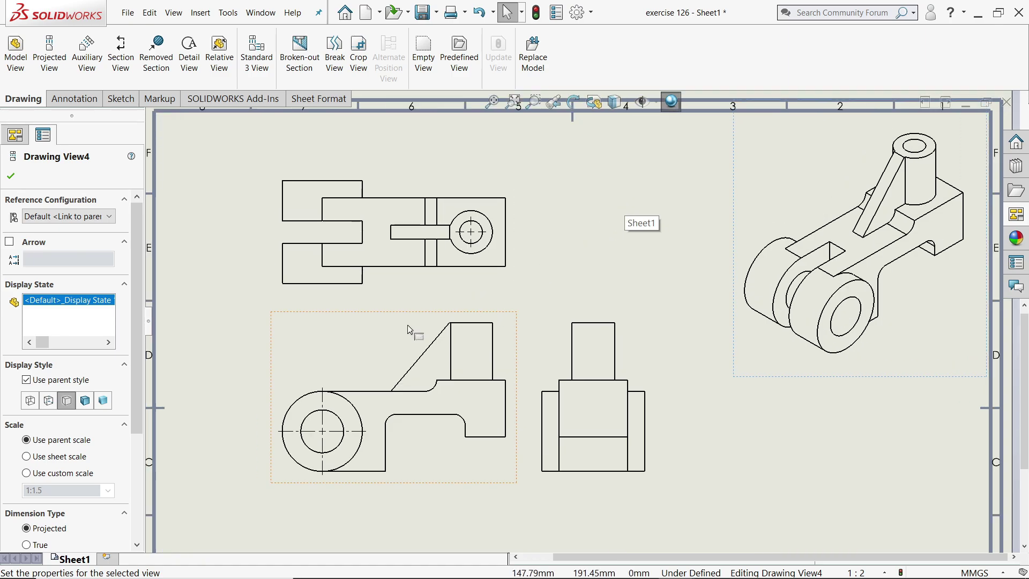
pyautogui.click(911, 374)
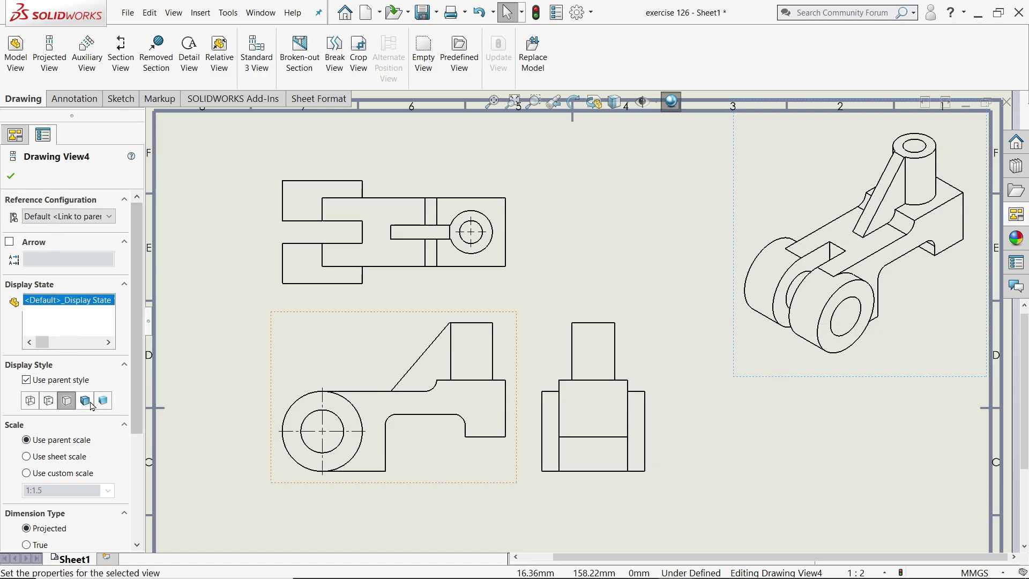
pyautogui.click(86, 404)
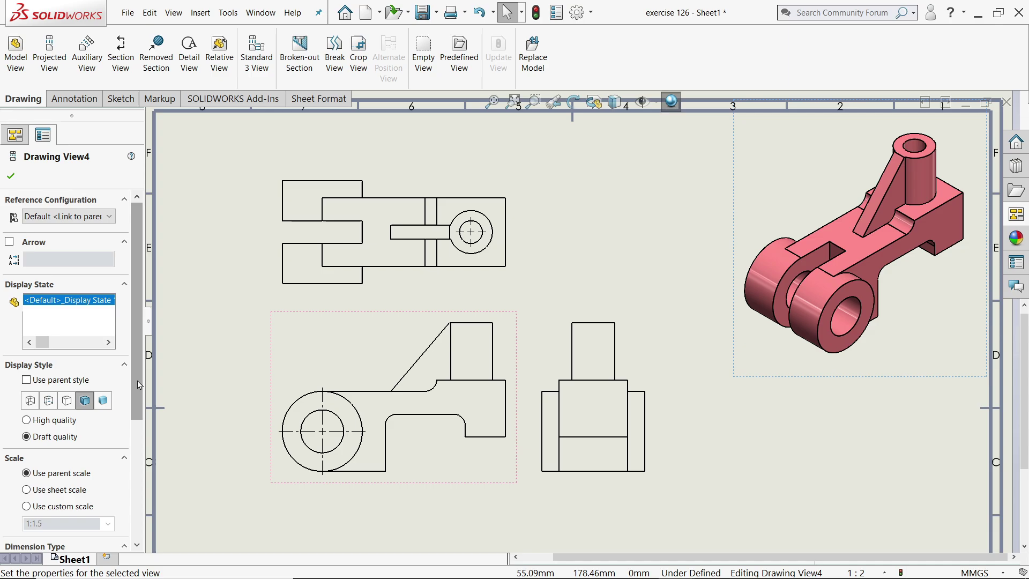
pyautogui.click(44, 424)
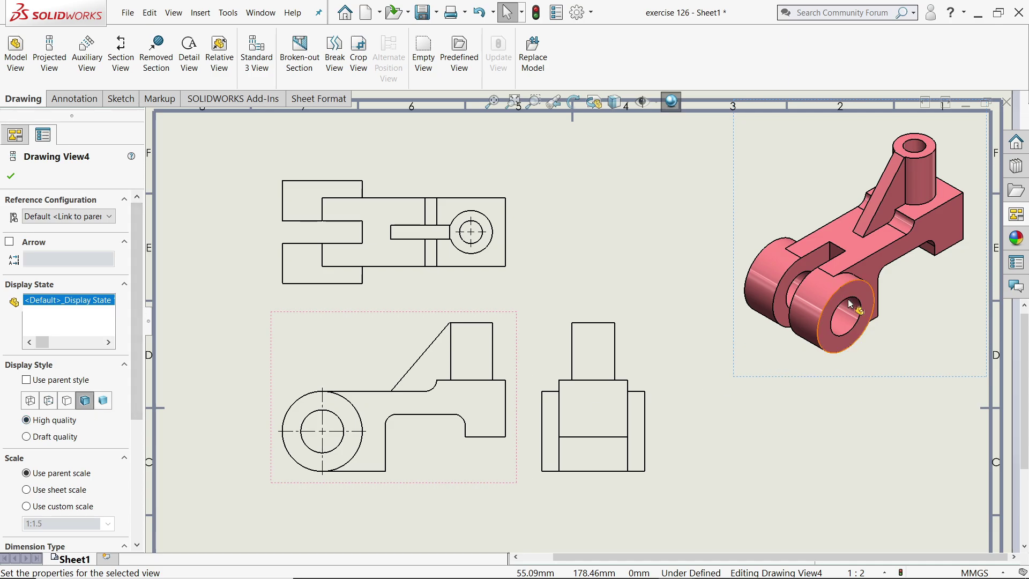
# Step: Select the front view and bring up the Annotation tools
pyautogui.scroll(-1, 143, 341)
pyautogui.moveTo(143, 341); pyautogui.dragTo(153, 298)
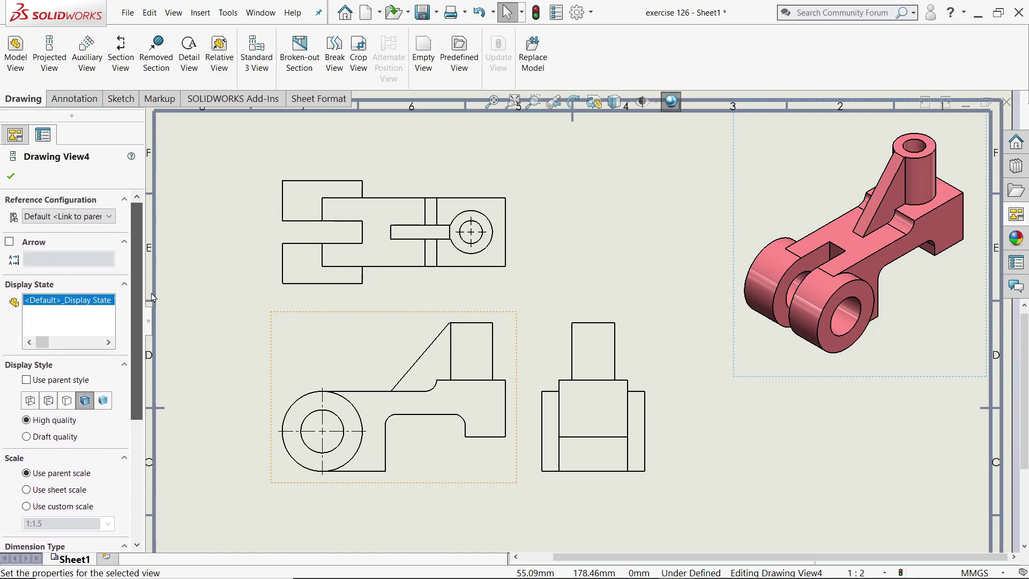
pyautogui.click(480, 477)
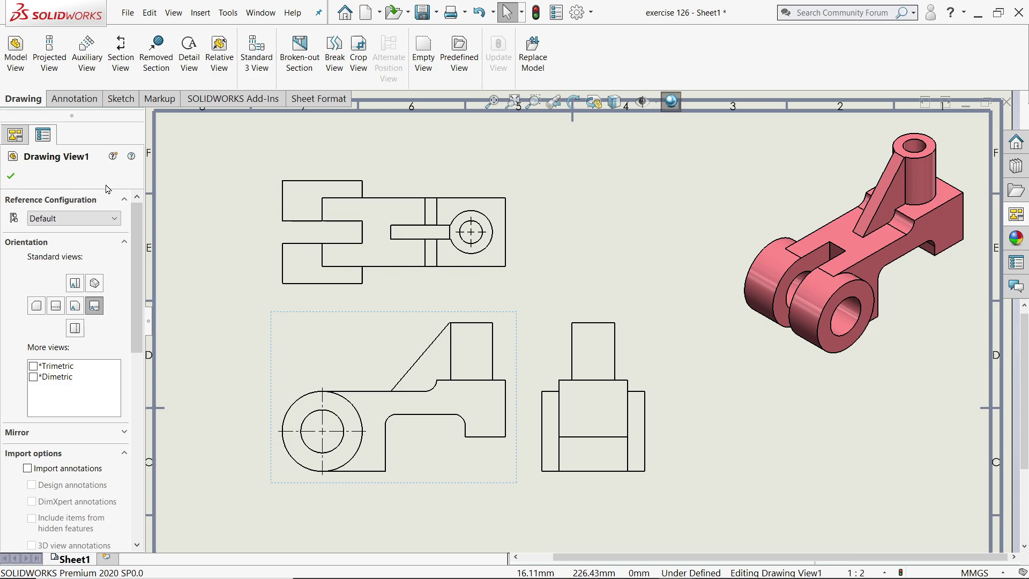
pyautogui.click(73, 102)
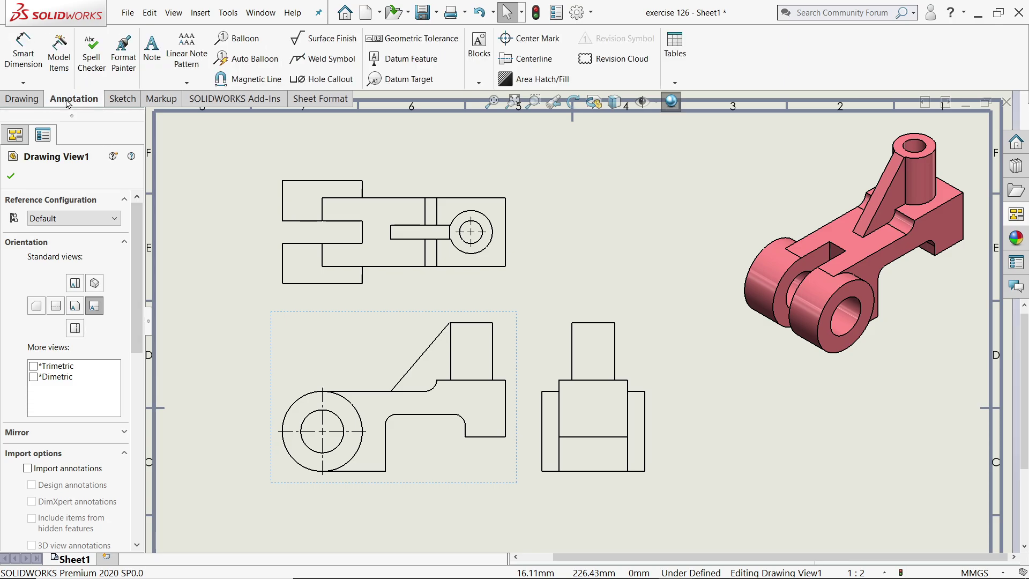
# Step: Run Model Items to import the model's dimensions into the front view and accept the settings
pyautogui.click(59, 72)
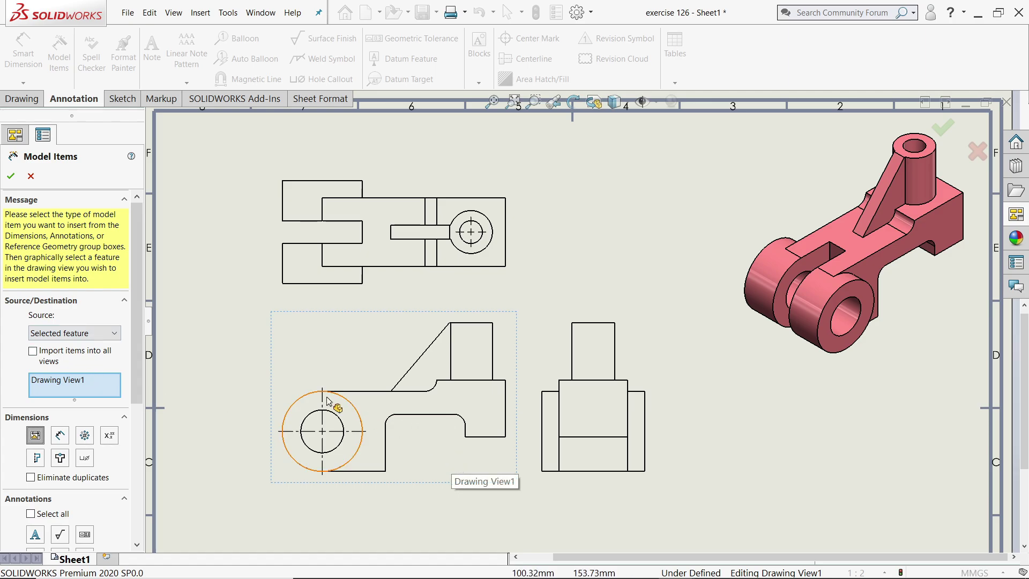
pyautogui.moveTo(142, 249); pyautogui.dragTo(137, 275)
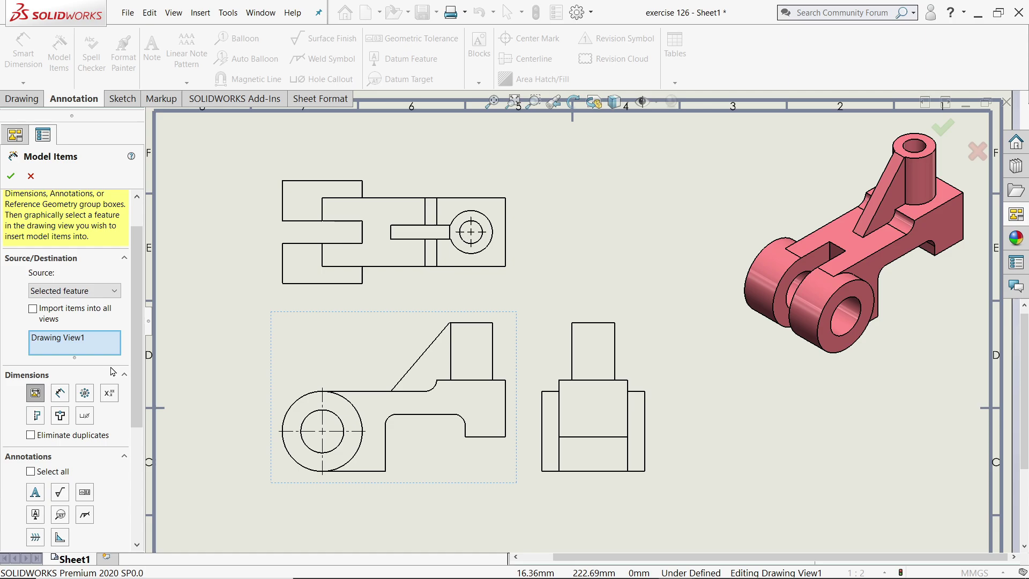
pyautogui.moveTo(136, 354); pyautogui.dragTo(141, 290)
pyautogui.click(11, 176)
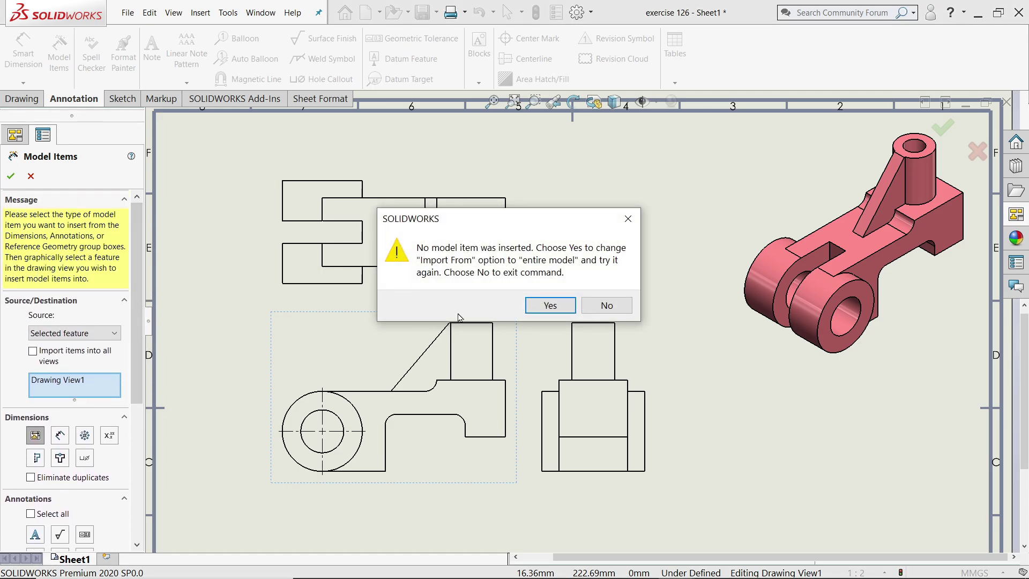
# Step: Import dimensions from the entire model, shift the right view right, and delete the 48.00 dimension
pyautogui.click(550, 306)
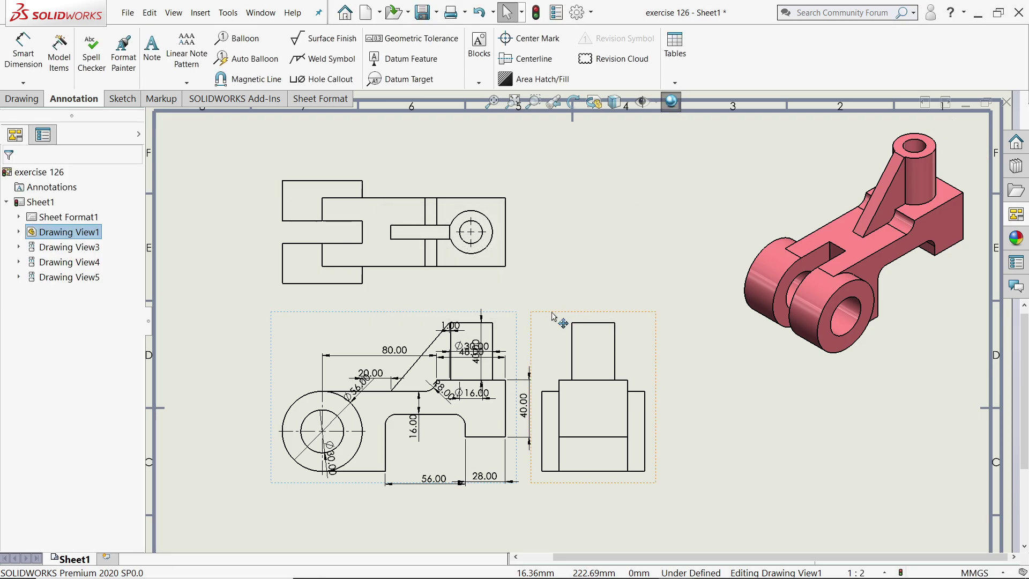
pyautogui.scroll(-3, 485, 477)
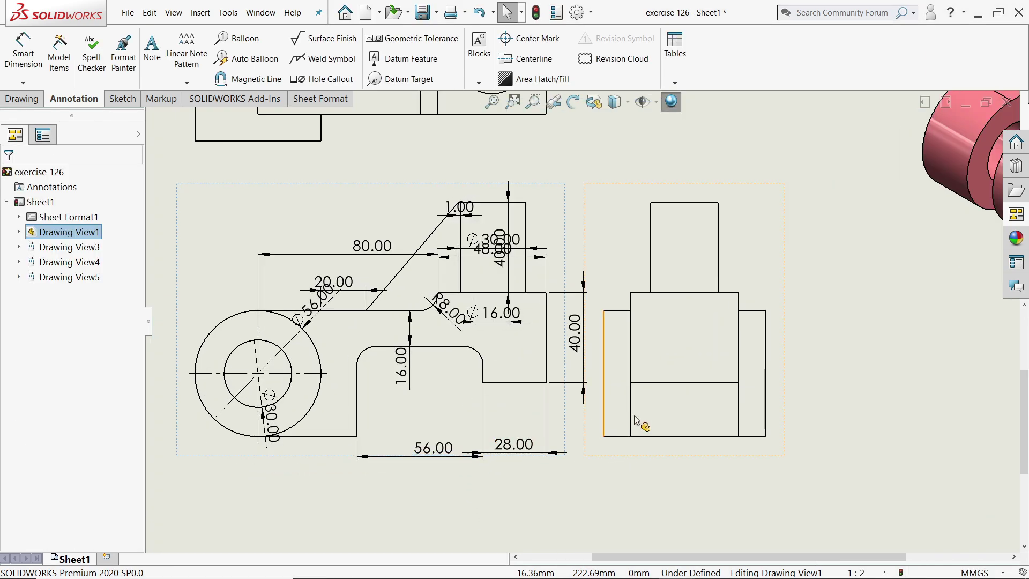
pyautogui.moveTo(793, 397); pyautogui.dragTo(833, 399)
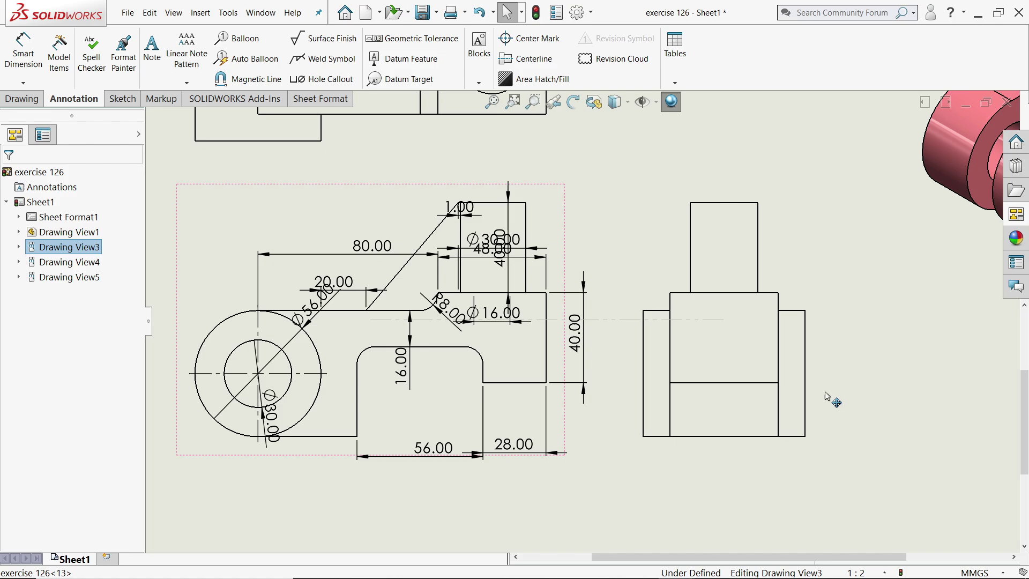
pyautogui.moveTo(504, 256); pyautogui.dragTo(510, 172)
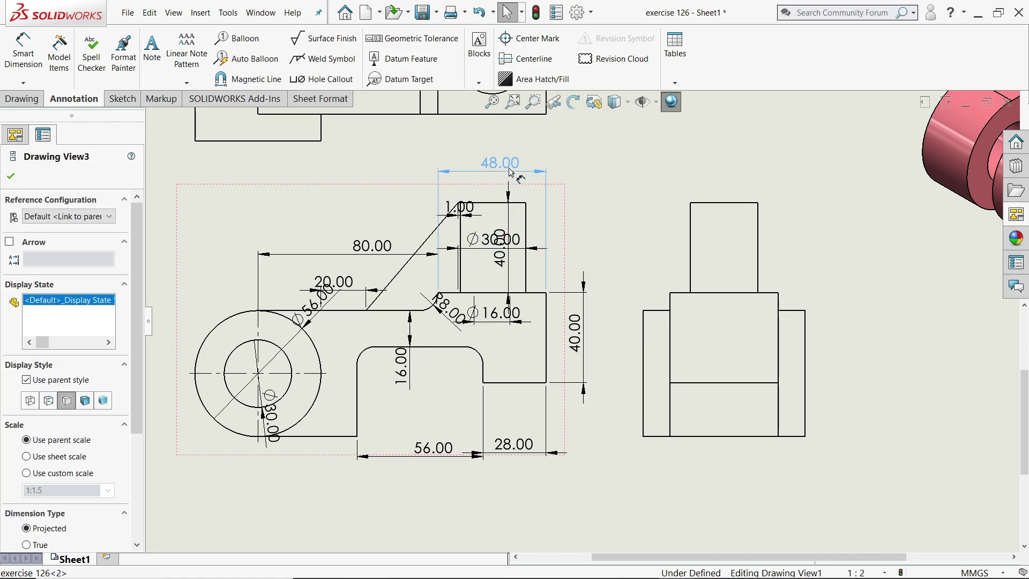
pyautogui.click(504, 164)
pyautogui.press('Delete')
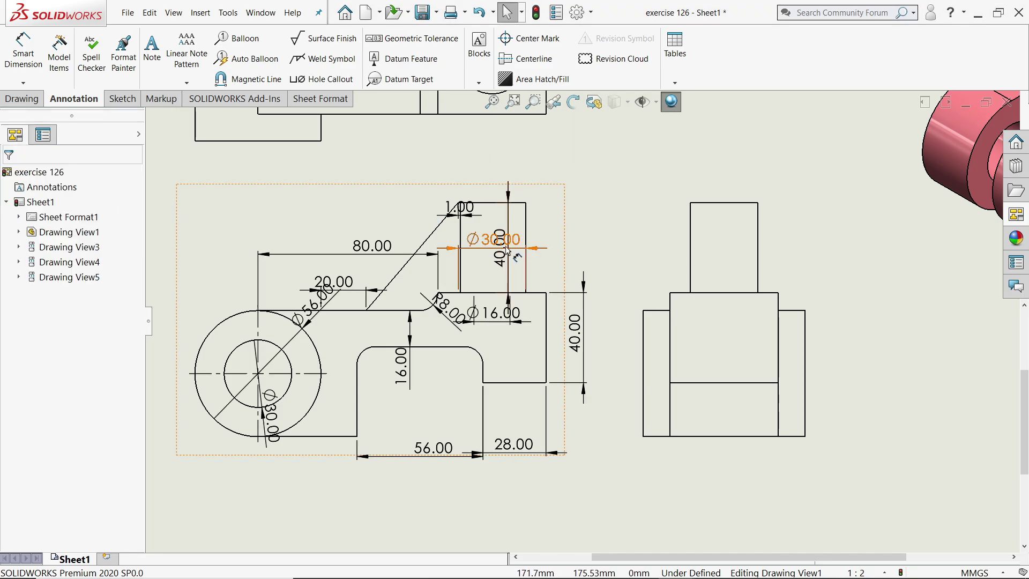
# Step: Reposition the 40.00 dimension and delete the 1.00, Ø30.00, 80.00 and Ø56.00 dimensions
pyautogui.moveTo(504, 249); pyautogui.dragTo(477, 221)
pyautogui.click(468, 205)
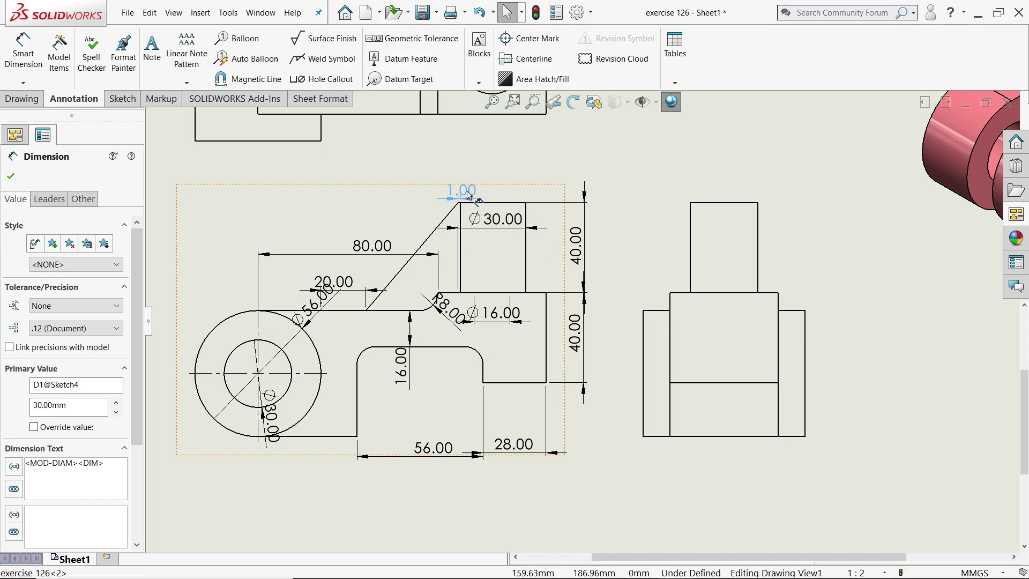
pyautogui.click(467, 194)
pyautogui.press('Delete')
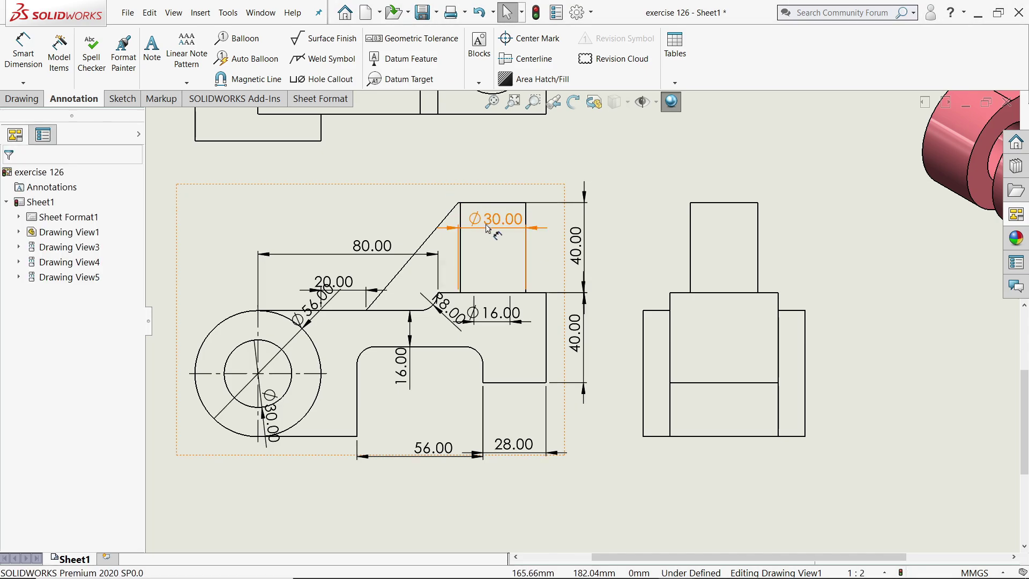
pyautogui.click(493, 220)
pyautogui.press('Delete')
pyautogui.click(380, 252)
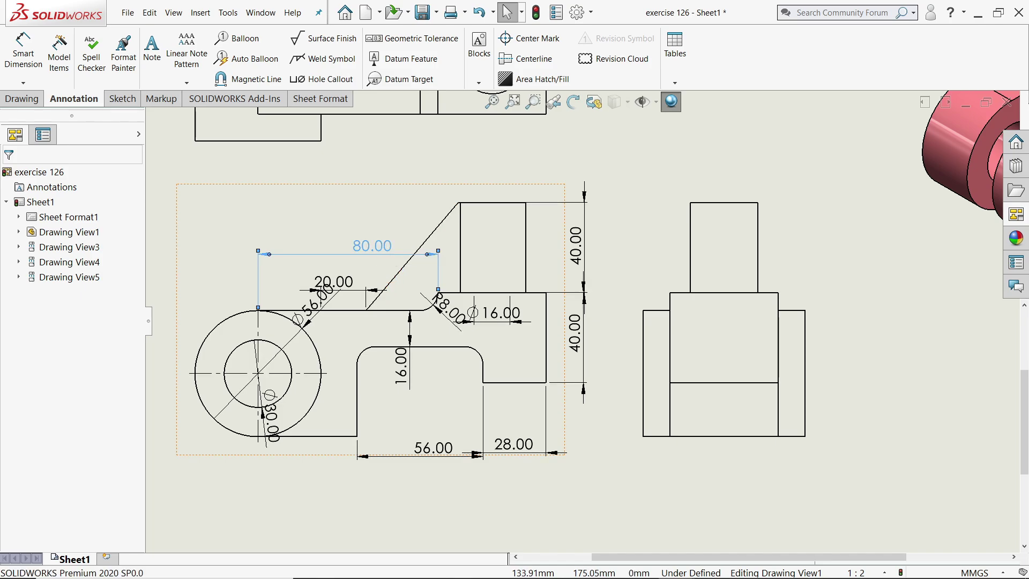
pyautogui.press('Delete')
pyautogui.click(323, 303)
pyautogui.press('Delete')
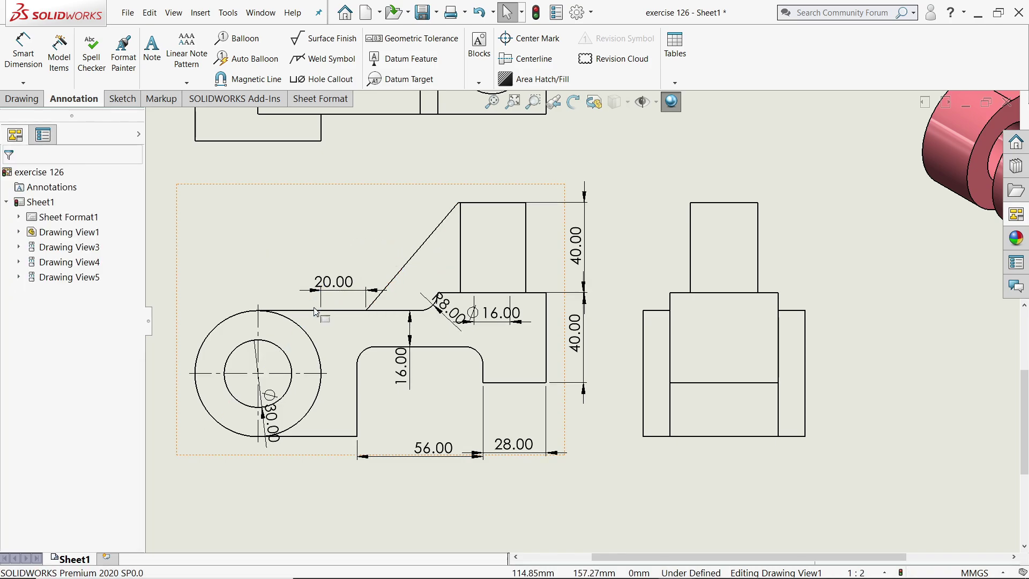
# Step: Delete the 20.00, R8.00 and Ø16.00 dimensions, then reposition the 56.00 and Ø30.00 dimensions
pyautogui.click(333, 289)
pyautogui.press('Delete')
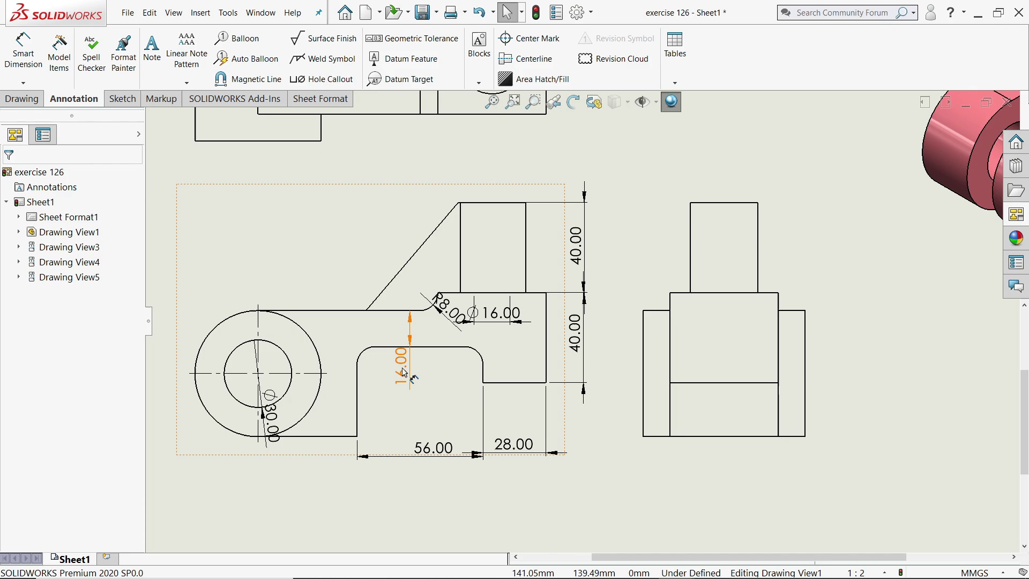
pyautogui.click(455, 325)
pyautogui.press('Delete')
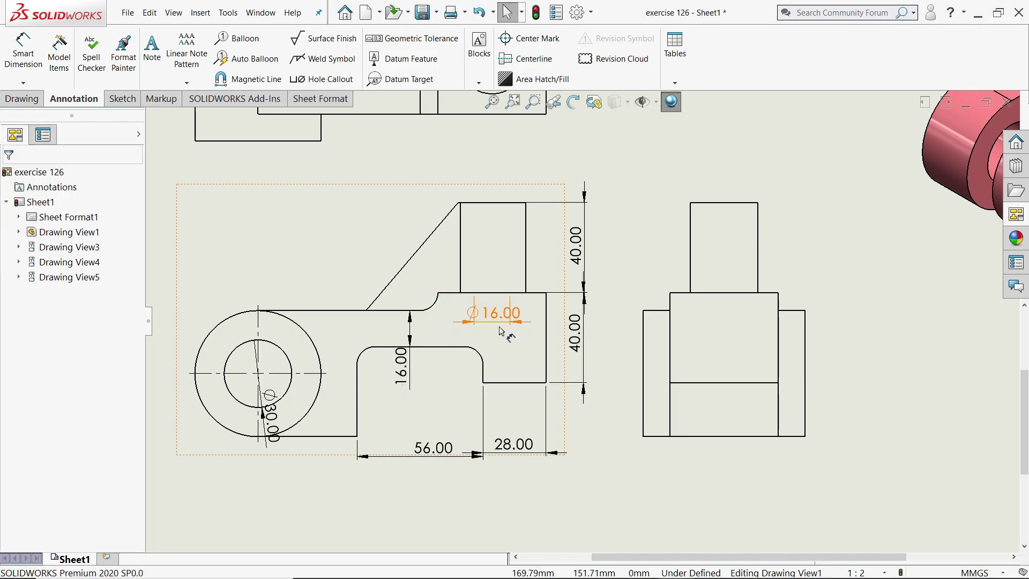
pyautogui.moveTo(500, 321); pyautogui.dragTo(500, 278)
pyautogui.press('Delete')
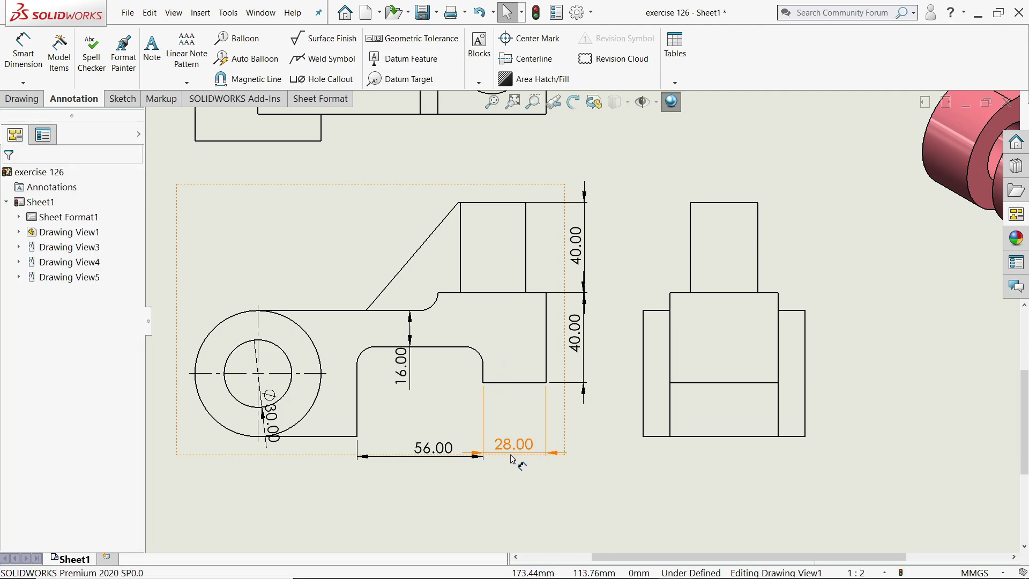
pyautogui.moveTo(471, 455); pyautogui.dragTo(436, 451)
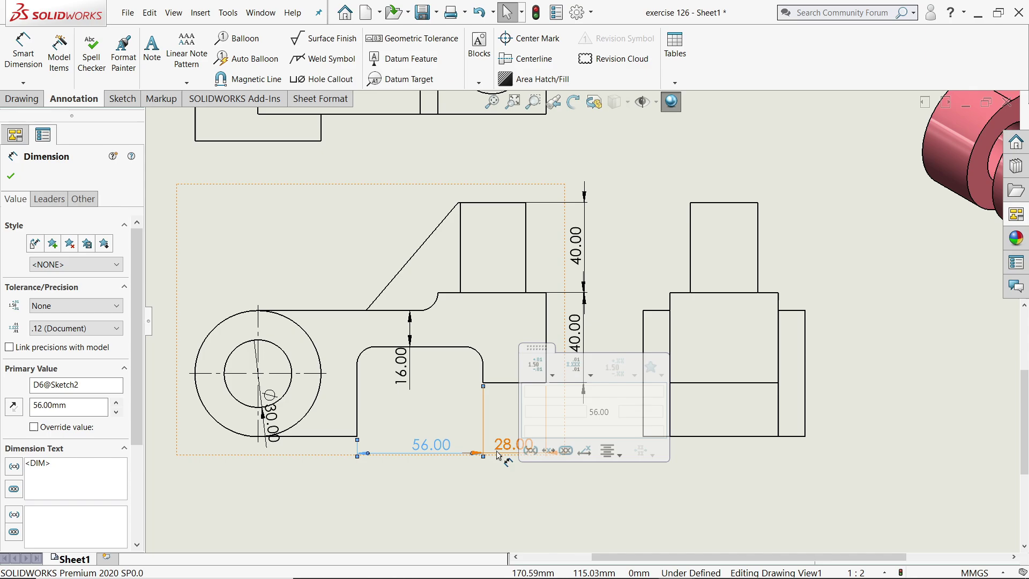
pyautogui.moveTo(270, 421); pyautogui.dragTo(182, 437)
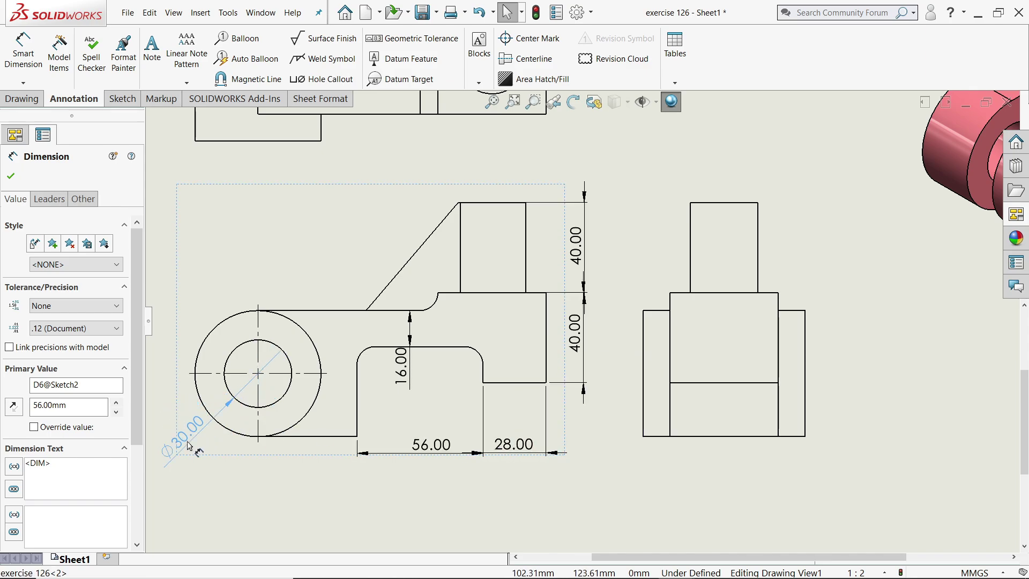
# Step: Dimension the outer circle as Ø56.00, placed at its upper left, with Smart Dimension
pyautogui.scroll(2, 447, 345)
pyautogui.scroll(-3, 448, 346)
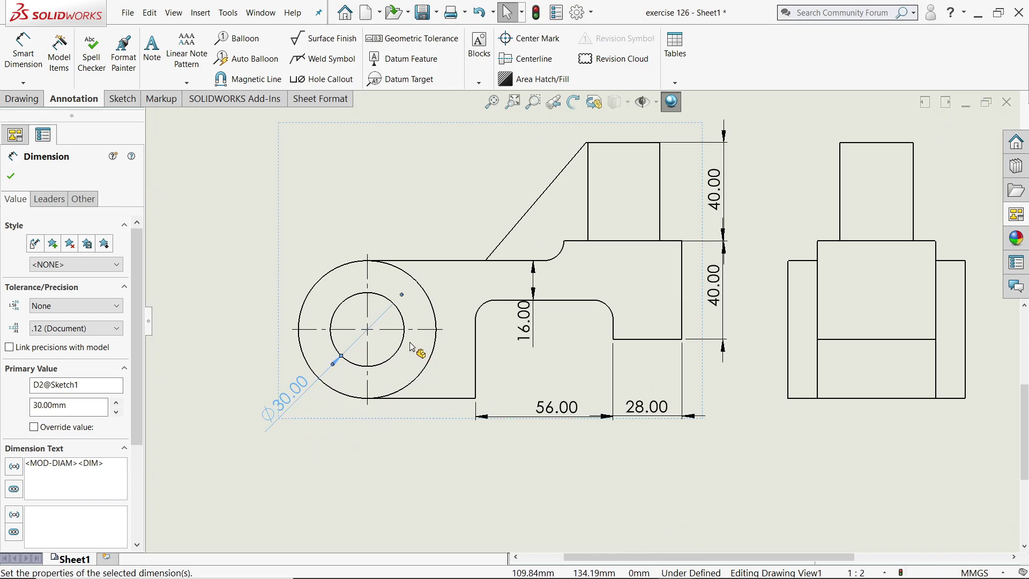
pyautogui.scroll(3, 355, 195)
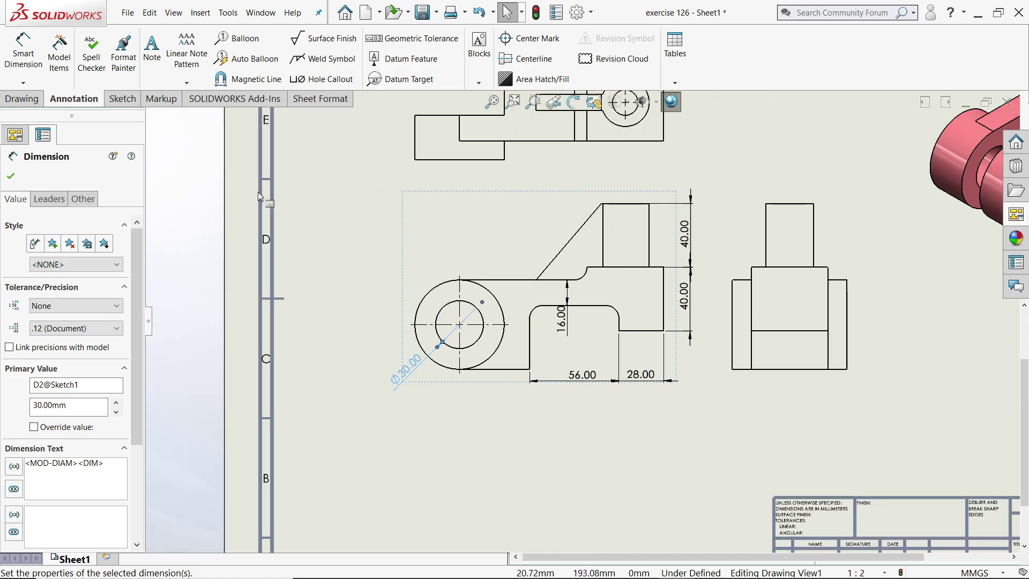
pyautogui.scroll(-4, 724, 301)
pyautogui.scroll(-2, 473, 303)
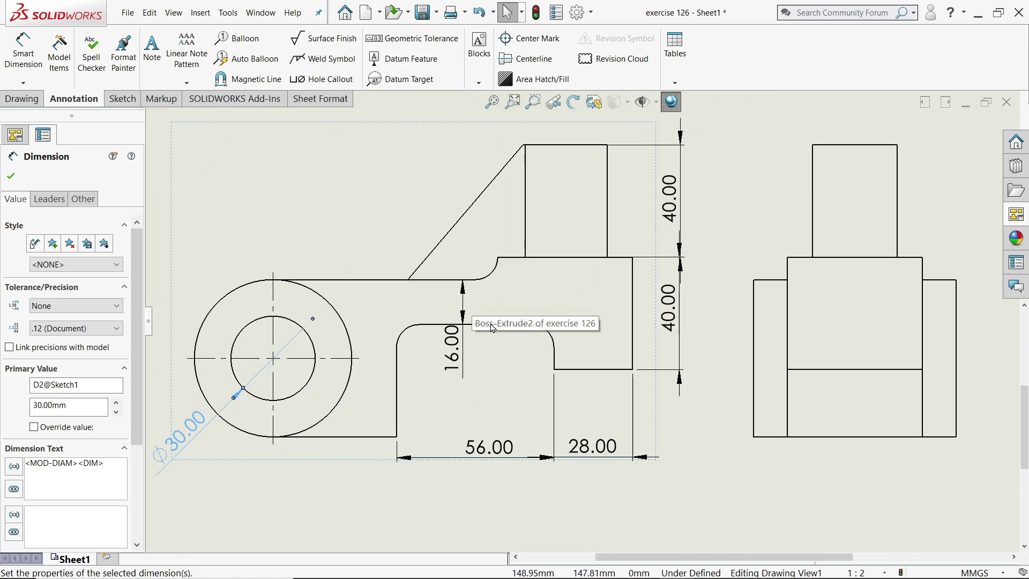
pyautogui.scroll(-1, 405, 365)
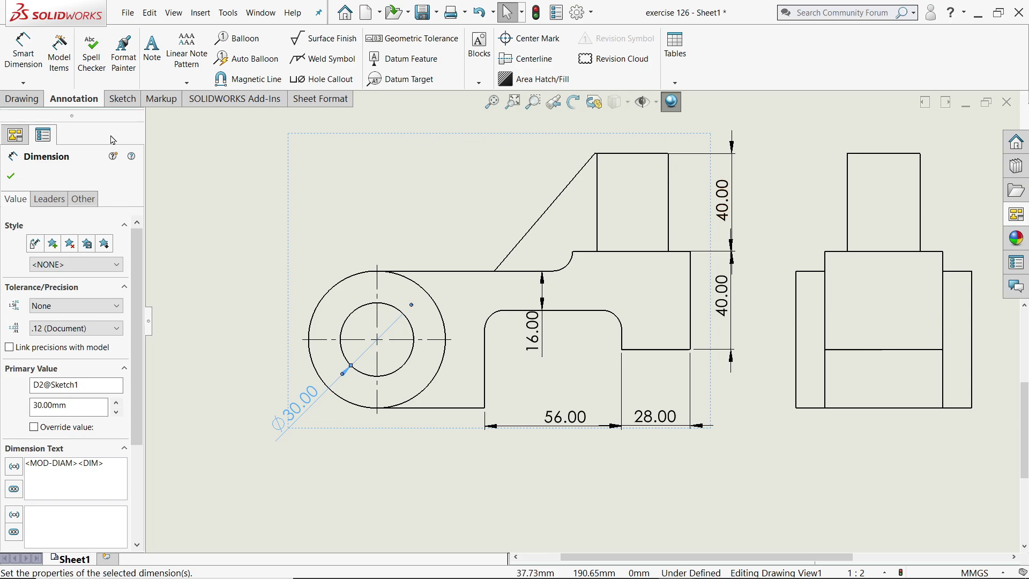
pyautogui.click(18, 60)
pyautogui.scroll(-1, 434, 281)
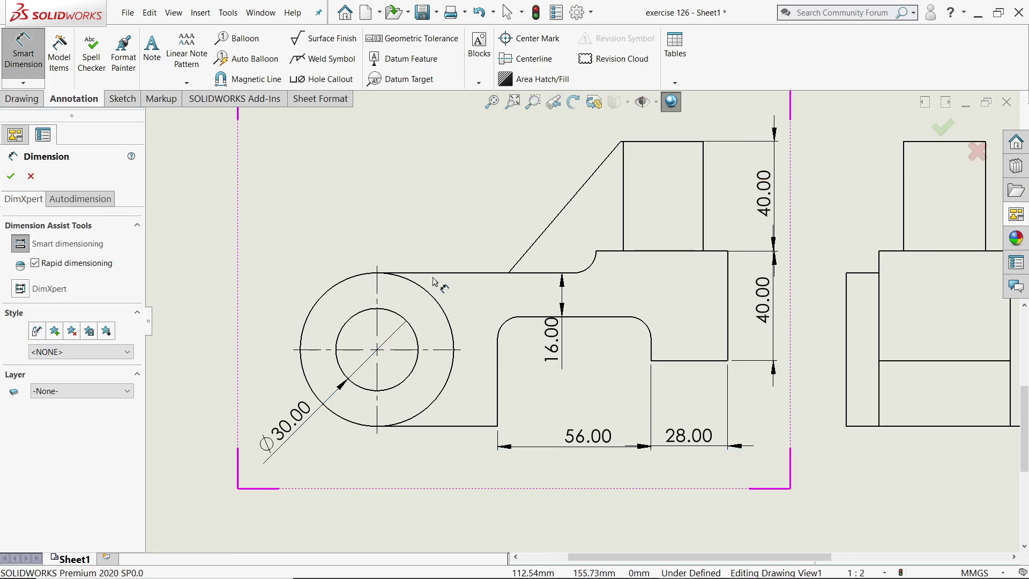
pyautogui.scroll(1, 525, 274)
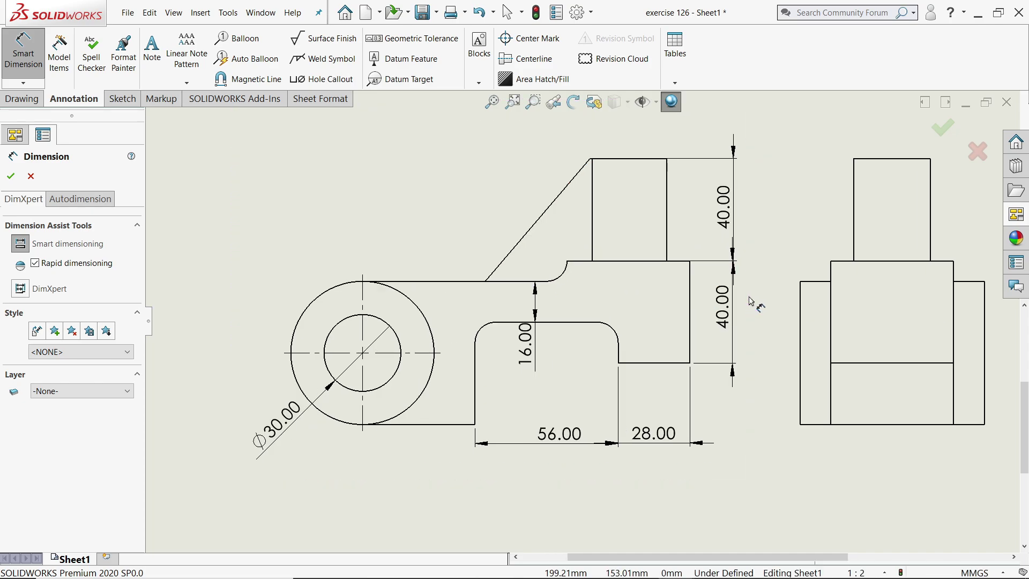
pyautogui.scroll(-1, 716, 330)
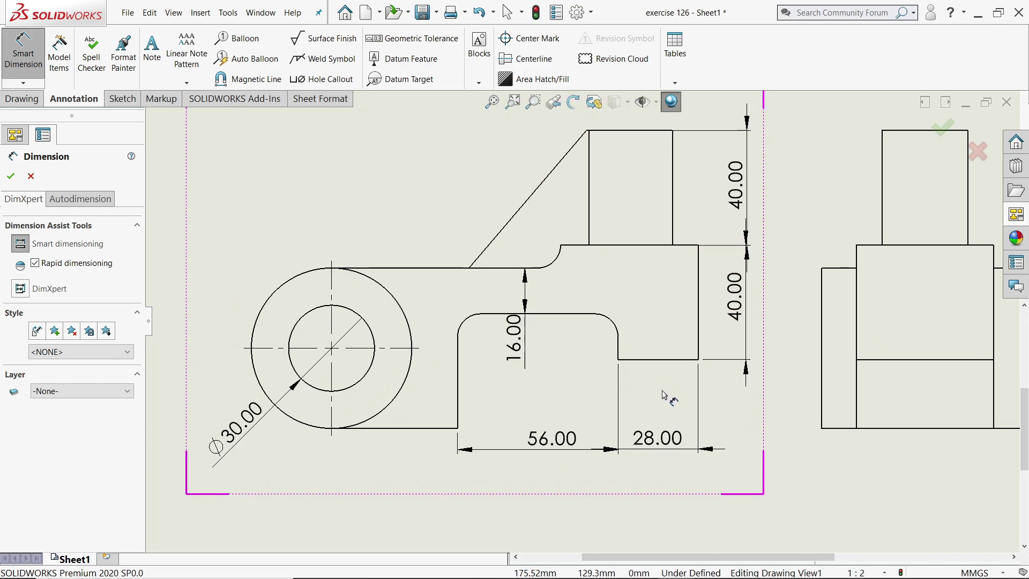
pyautogui.scroll(1, 445, 357)
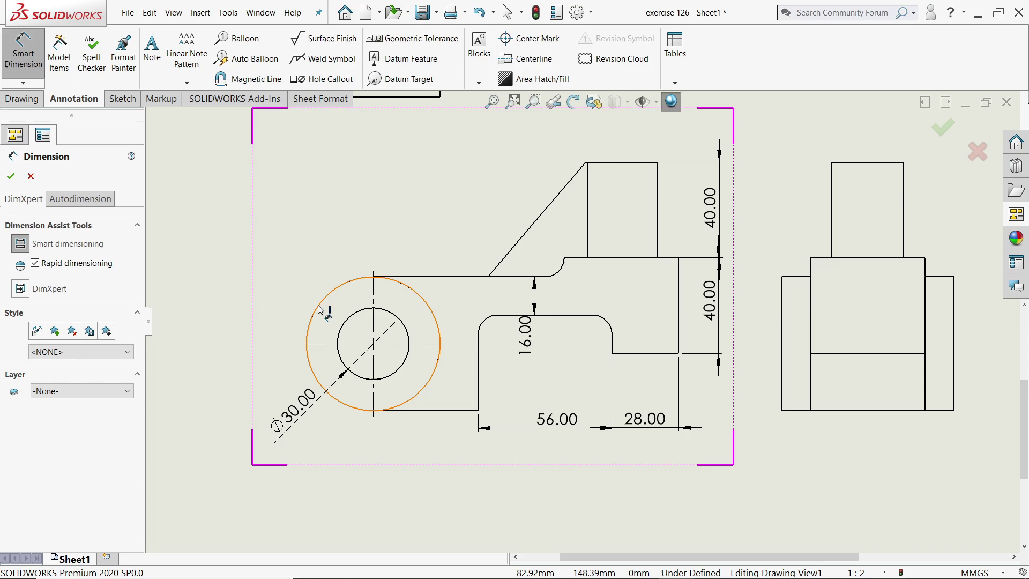
pyautogui.click(321, 309)
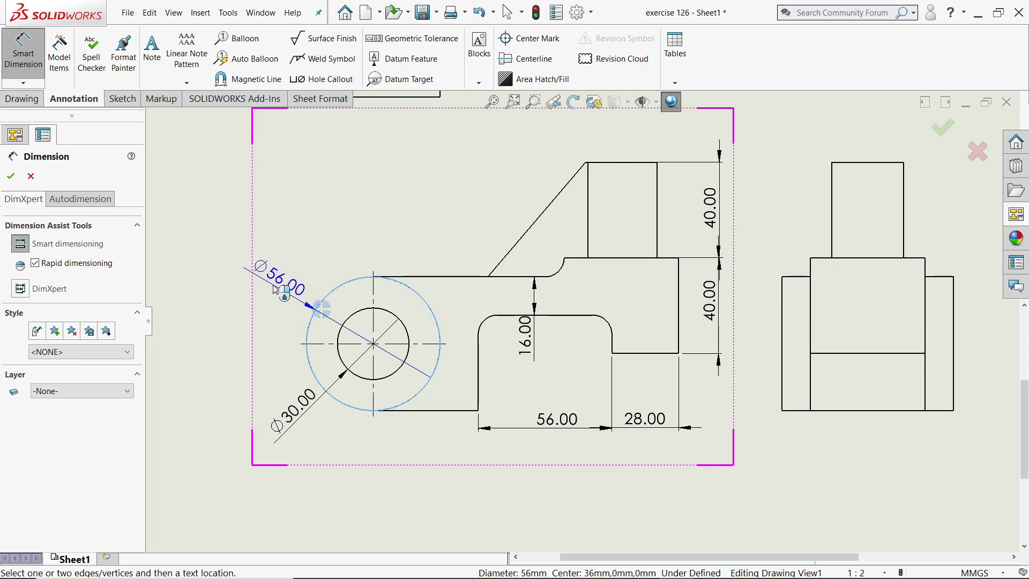
pyautogui.click(275, 289)
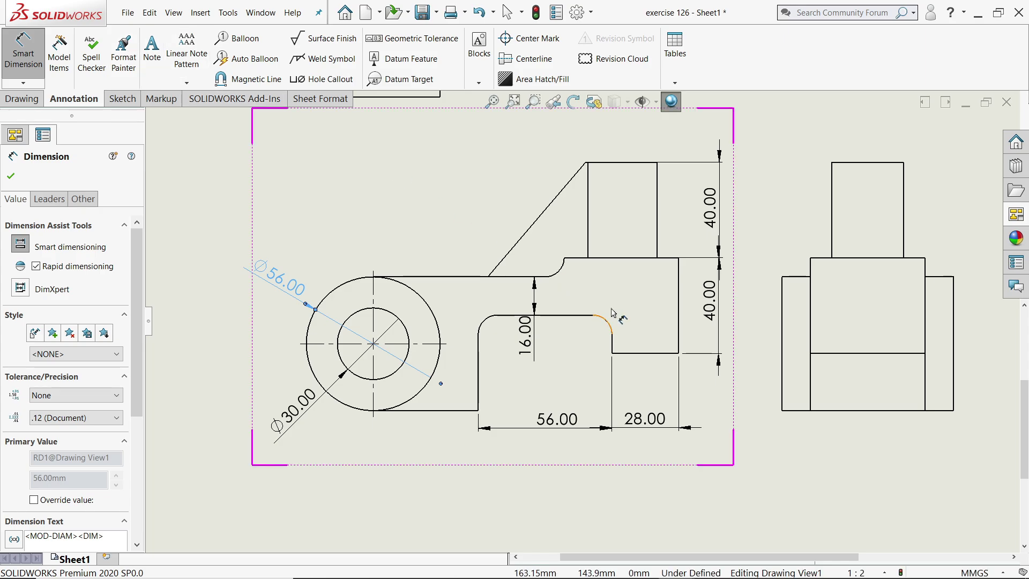
# Step: Start an R8 radius dimension on the upper fillet arc, then cancel it
pyautogui.scroll(-2, 585, 310)
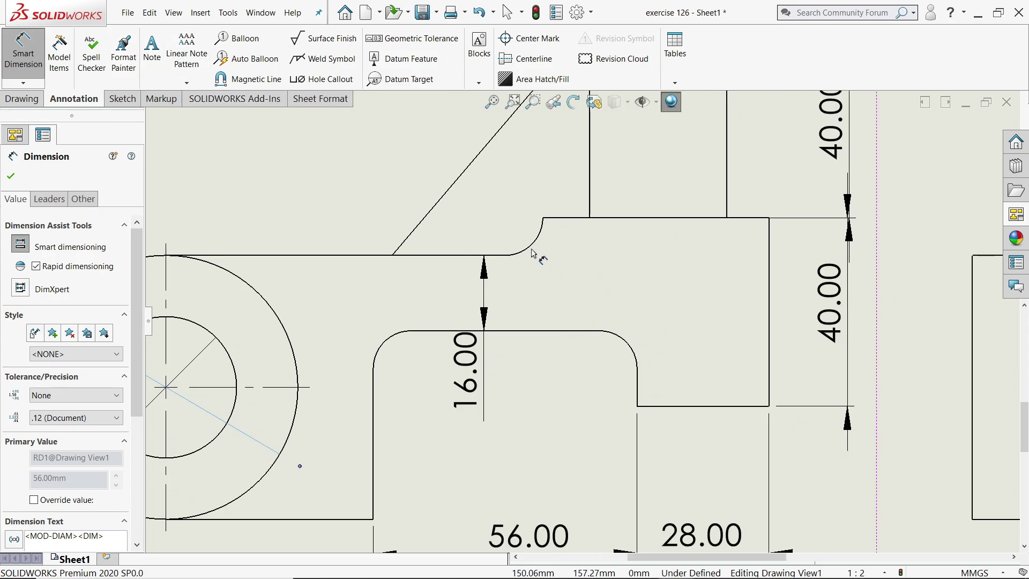
pyautogui.click(531, 252)
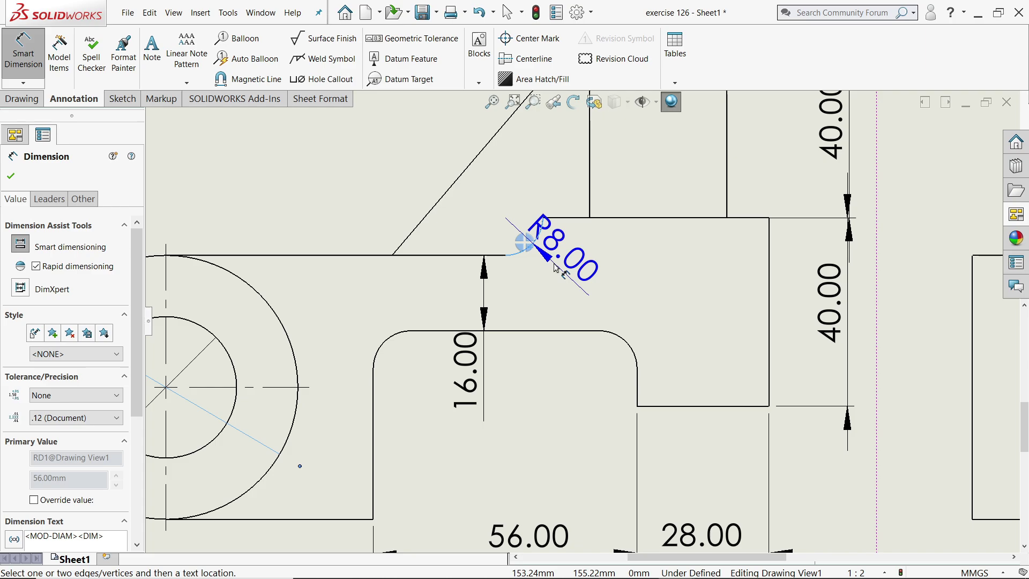
pyautogui.press('Escape')
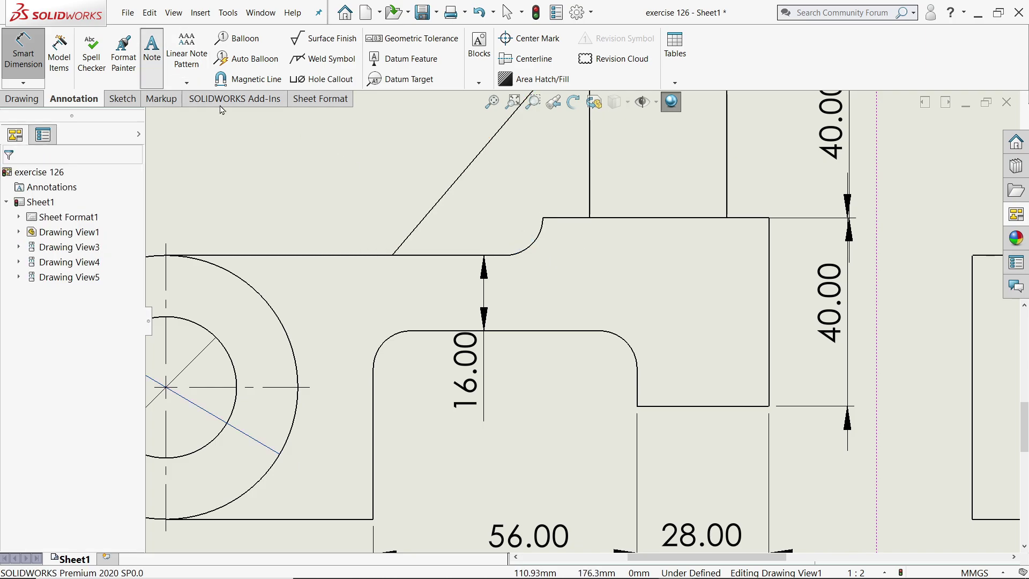
# Step: Add an R8 leader note pointing at the upper fillet of the front view
pyautogui.click(532, 251)
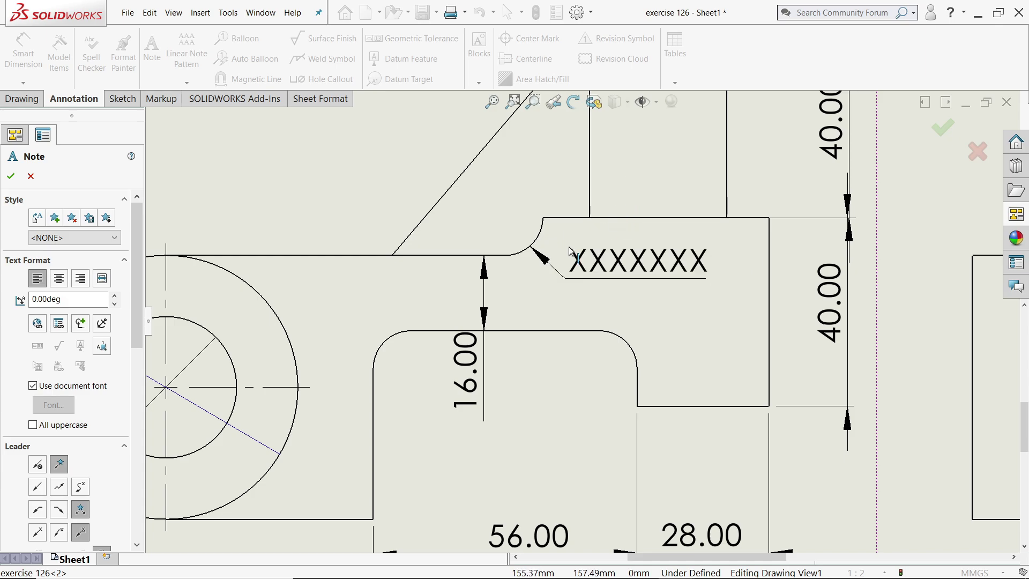
pyautogui.click(567, 255)
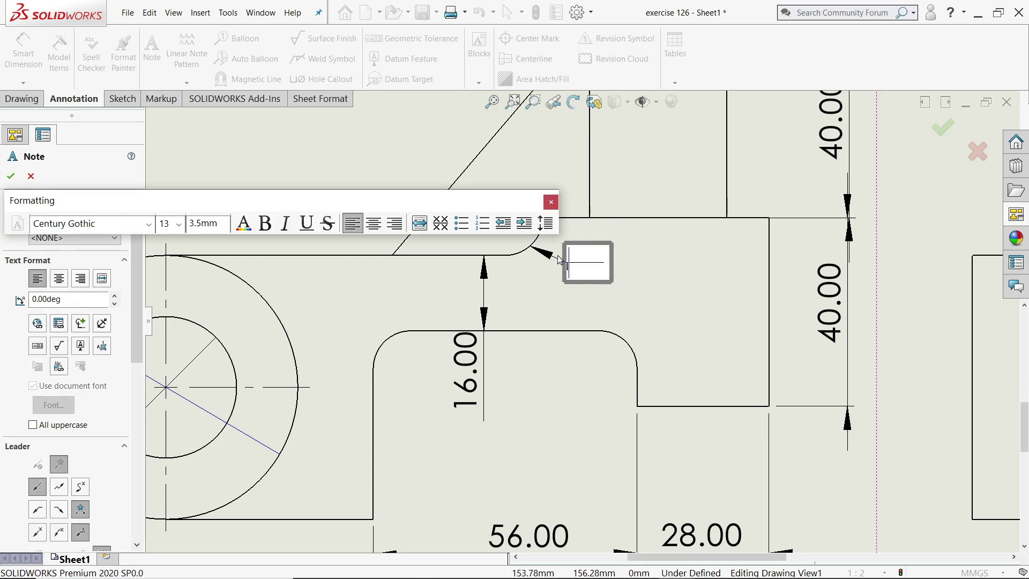
pyautogui.write('R')
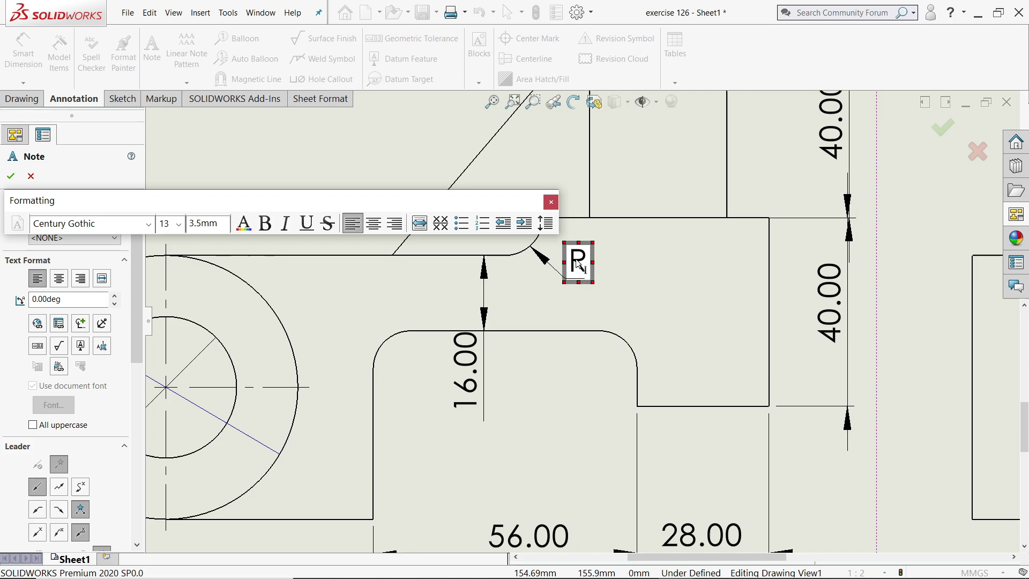
pyautogui.write('8')
pyautogui.click(10, 178)
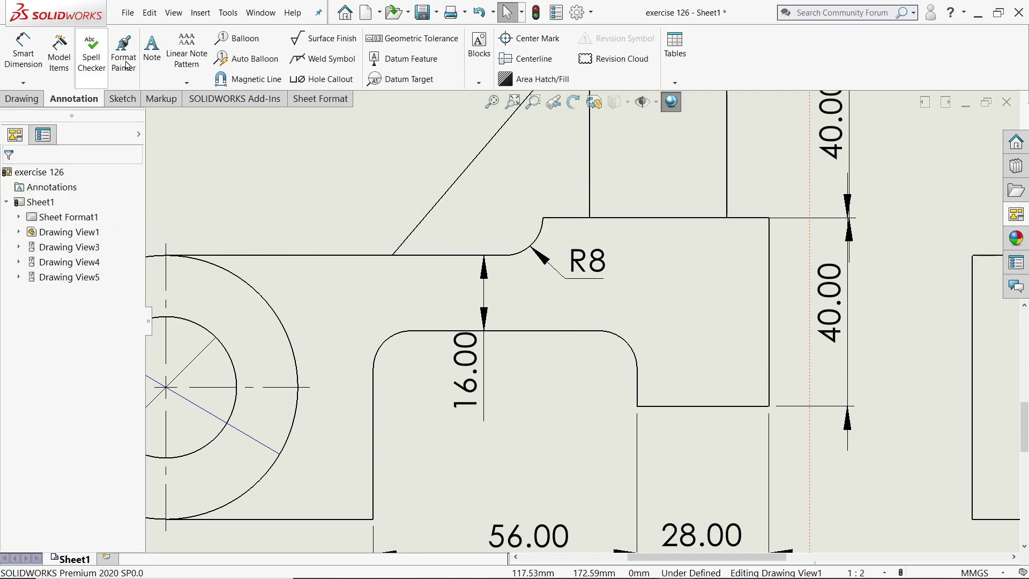
# Step: Add an R8 leader note on the left inner fillet and start another at the right inner fillet
pyautogui.click(151, 50)
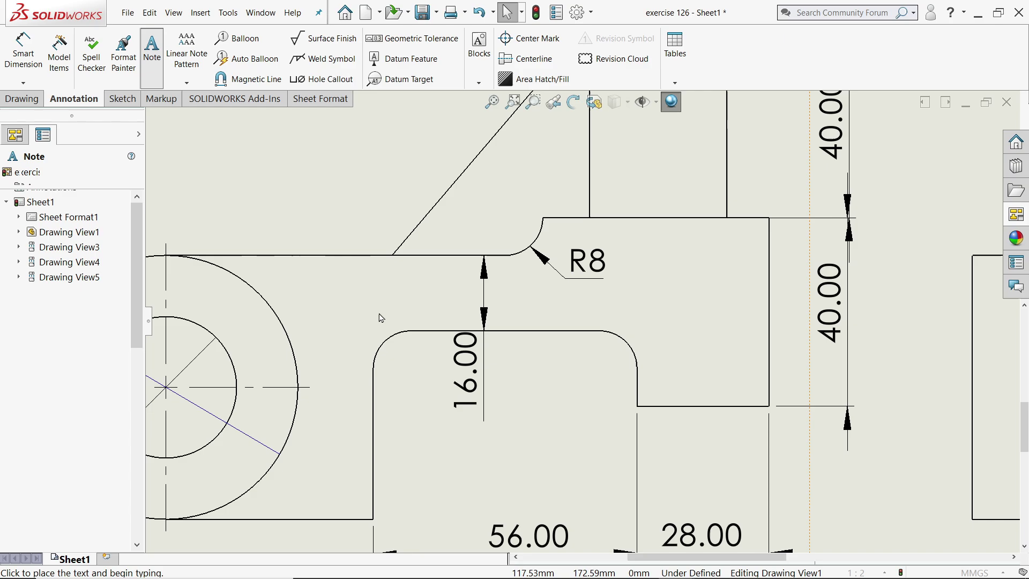
pyautogui.click(382, 346)
pyautogui.click(413, 359)
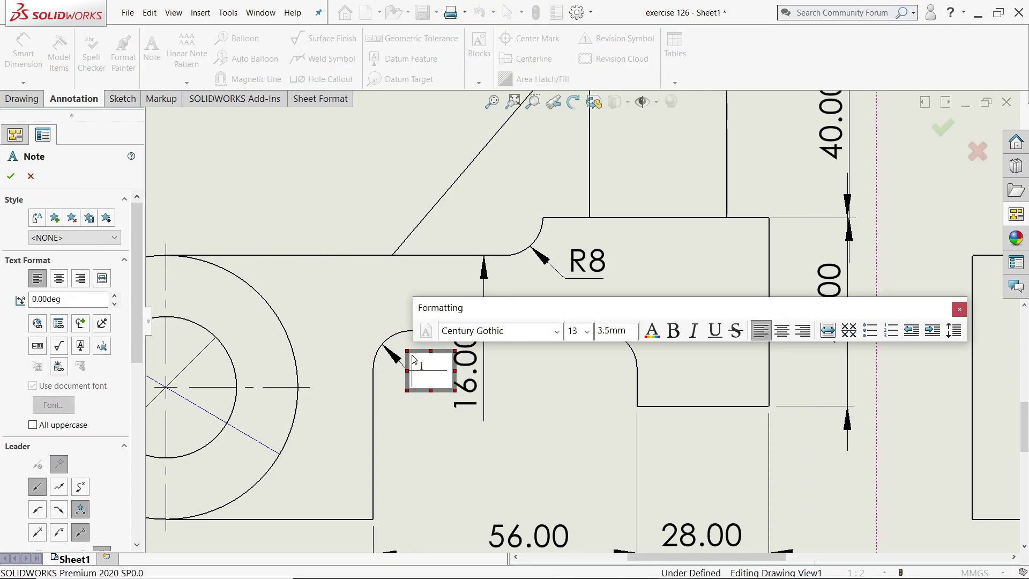
pyautogui.write('R8')
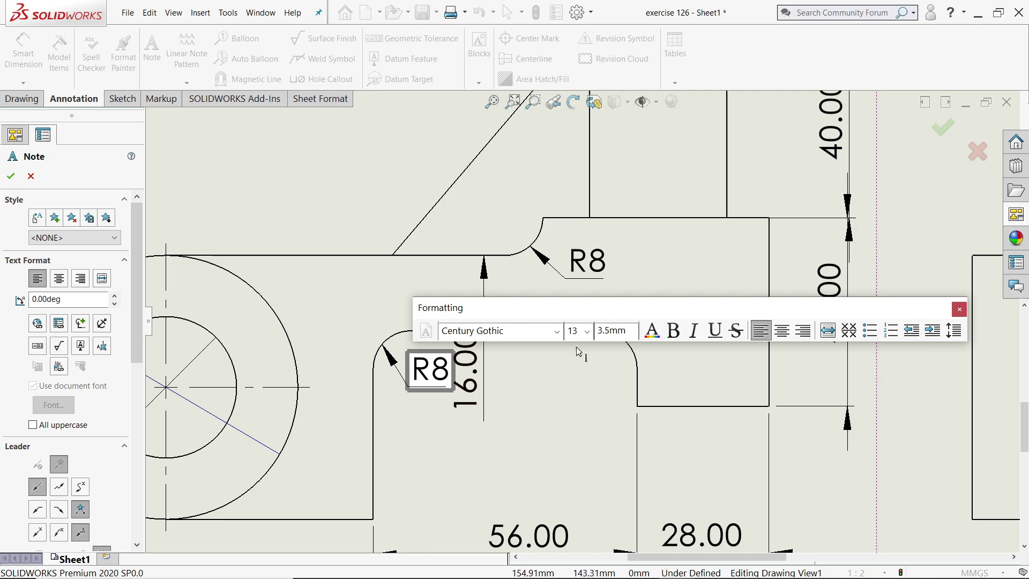
pyautogui.click(11, 176)
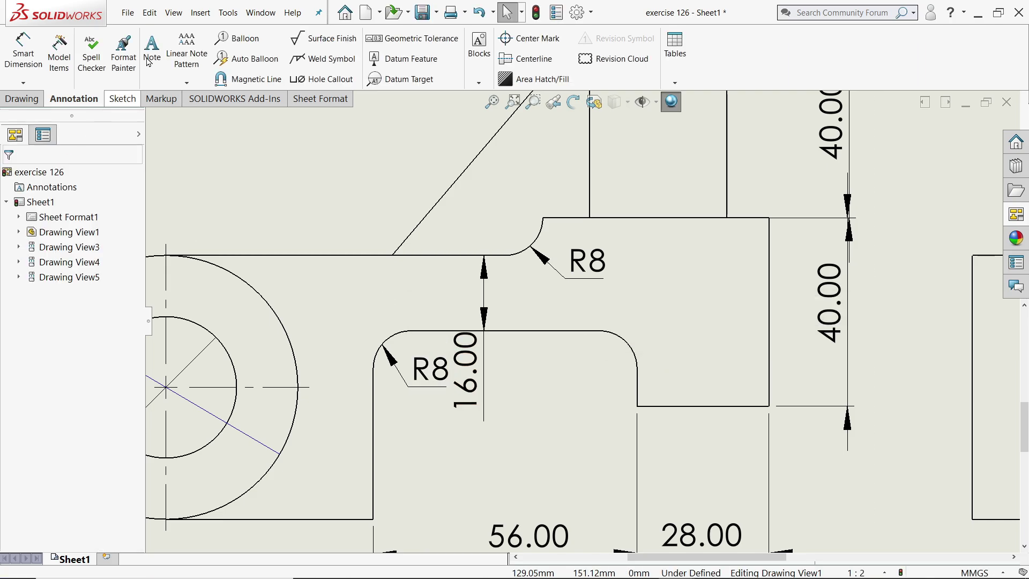
pyautogui.click(152, 51)
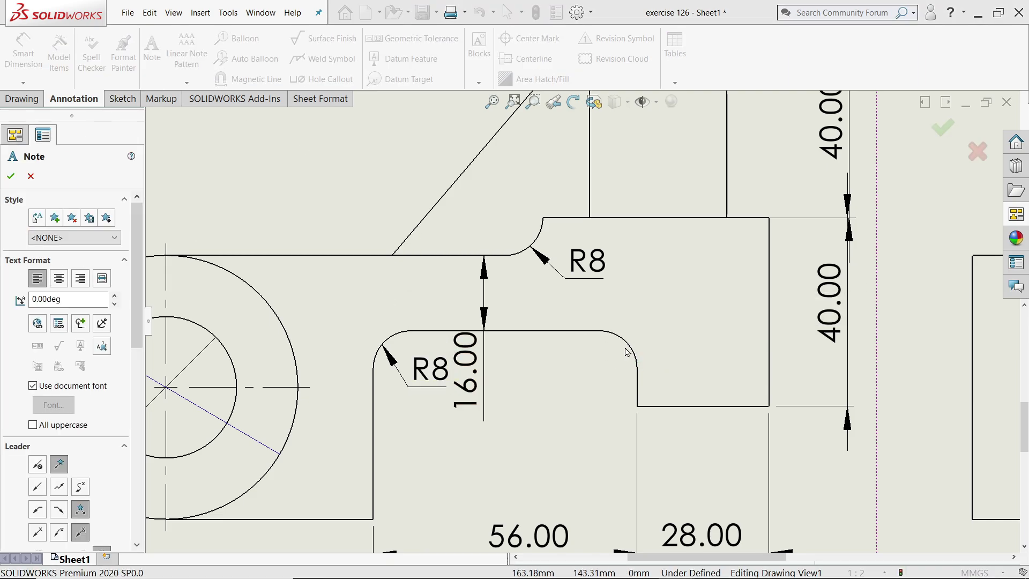
pyautogui.click(495, 358)
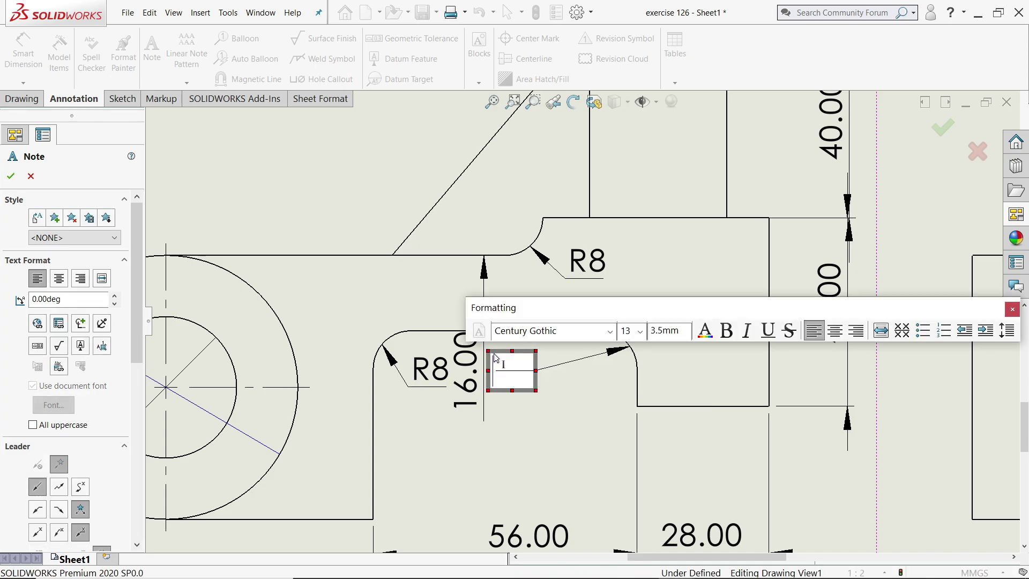
# Step: Finish the third R8 note and shift the 16.00 dimension text upward
pyautogui.write('R8')
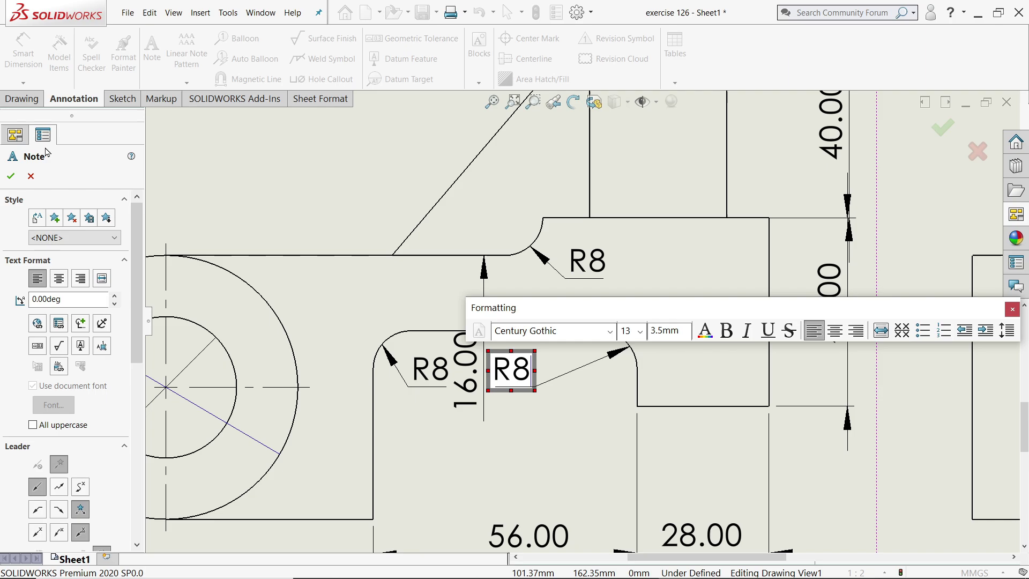
pyautogui.click(6, 180)
pyautogui.moveTo(465, 369); pyautogui.dragTo(456, 285)
pyautogui.scroll(5, 578, 321)
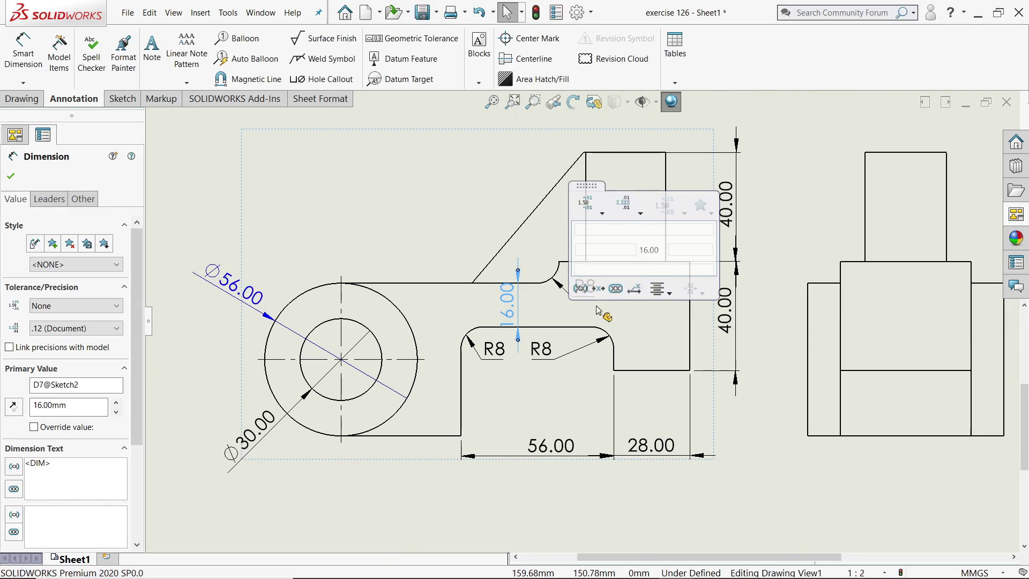
pyautogui.scroll(-3, 569, 355)
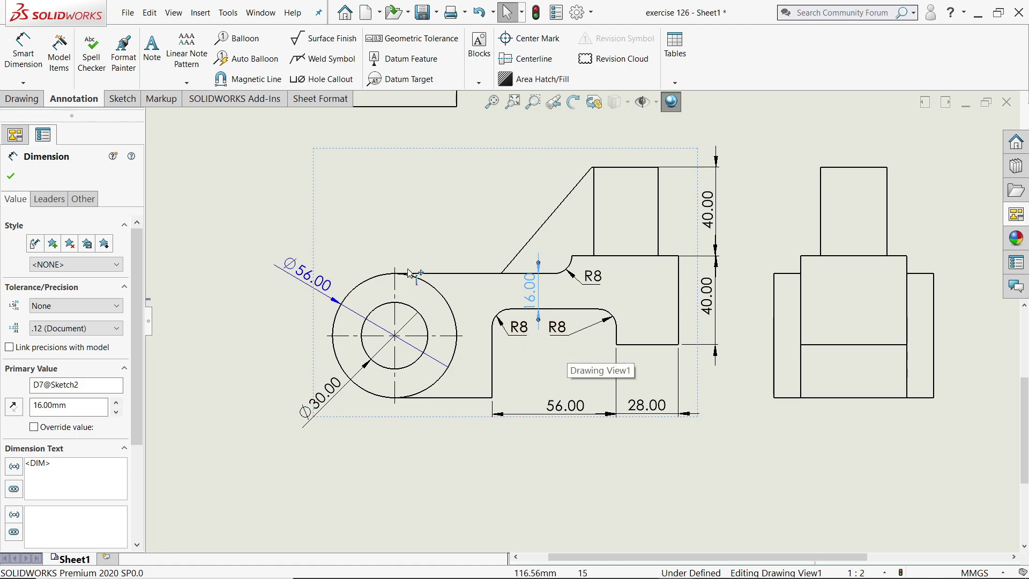
# Step: Set precision to None for the Ø56, Ø30, 56, 28 and both 40 dimensions
pyautogui.keyDown('ctrl'); pyautogui.click(311, 276); pyautogui.keyUp('ctrl')
pyautogui.keyDown('ctrl'); pyautogui.click(323, 394); pyautogui.keyUp('ctrl')
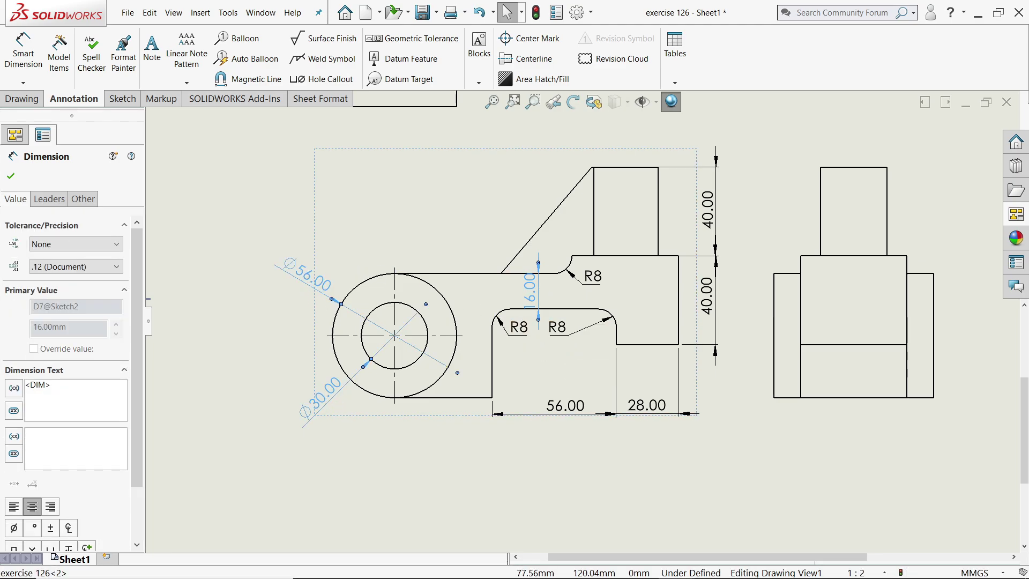
pyautogui.keyDown('ctrl'); pyautogui.click(581, 409); pyautogui.keyUp('ctrl')
pyautogui.keyDown('ctrl'); pyautogui.click(645, 406); pyautogui.keyUp('ctrl')
pyautogui.keyDown('ctrl'); pyautogui.click(706, 296); pyautogui.keyUp('ctrl')
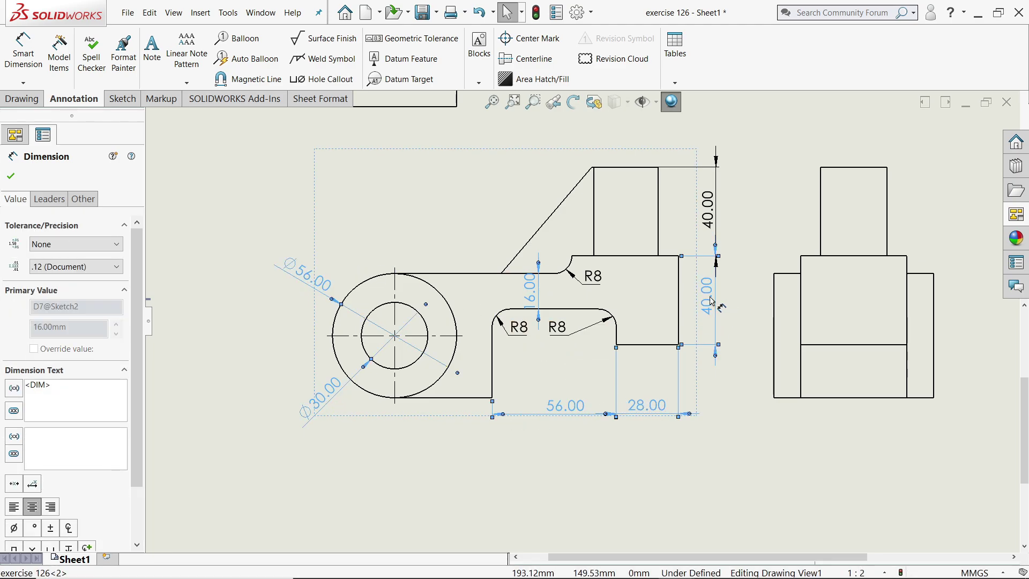
pyautogui.keyDown('ctrl'); pyautogui.click(707, 217); pyautogui.keyUp('ctrl')
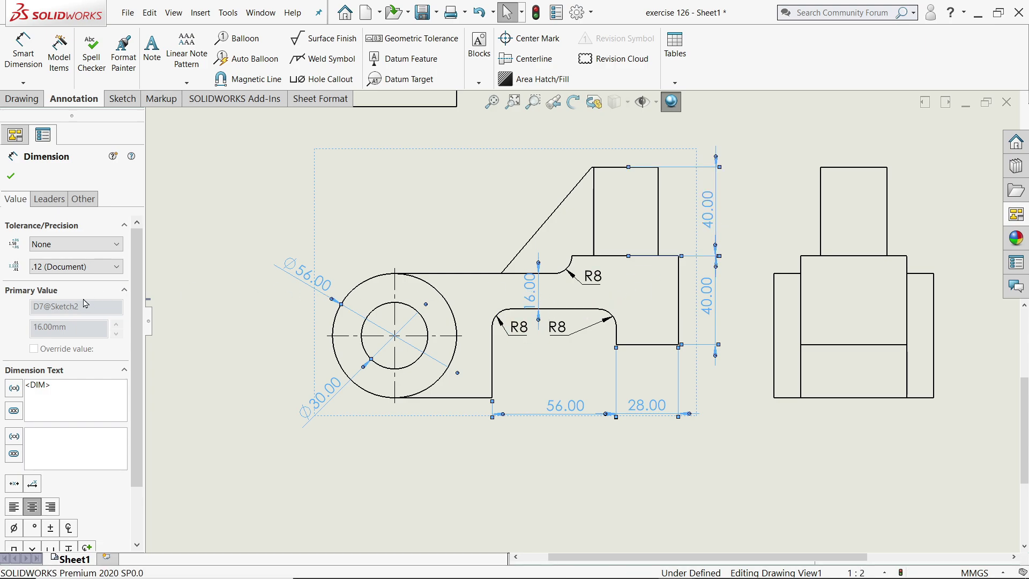
pyautogui.click(62, 267)
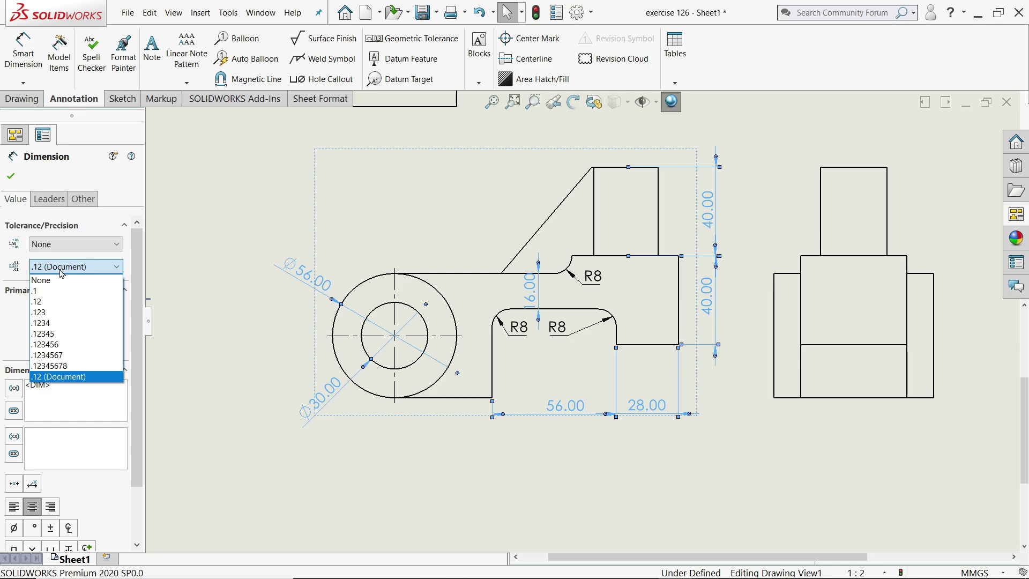
pyautogui.click(41, 280)
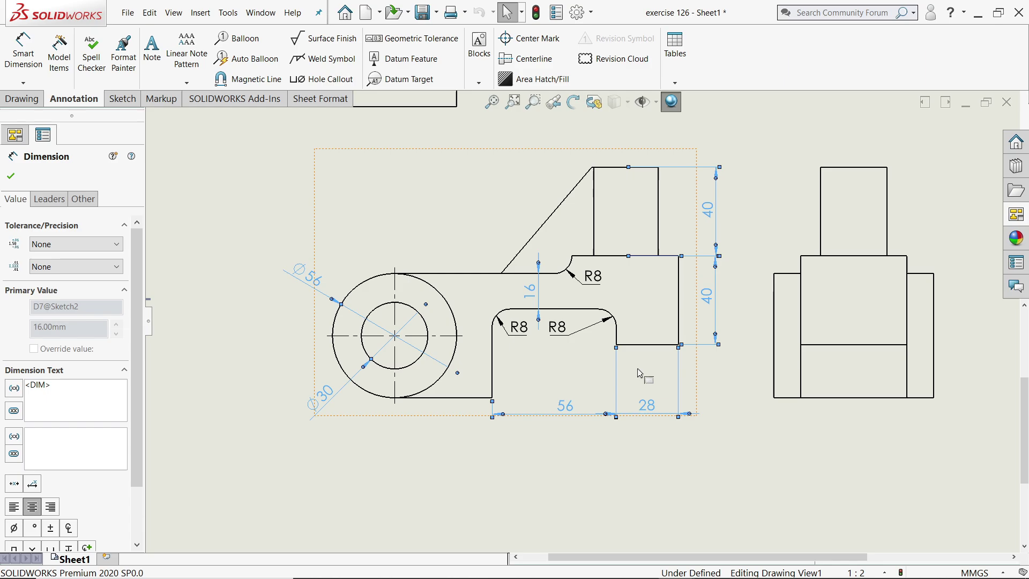
pyautogui.scroll(-1, 637, 373)
# Step: Move the 56 and 28 dimensions closer to the part and put 28's arrows inside
pyautogui.click(598, 452)
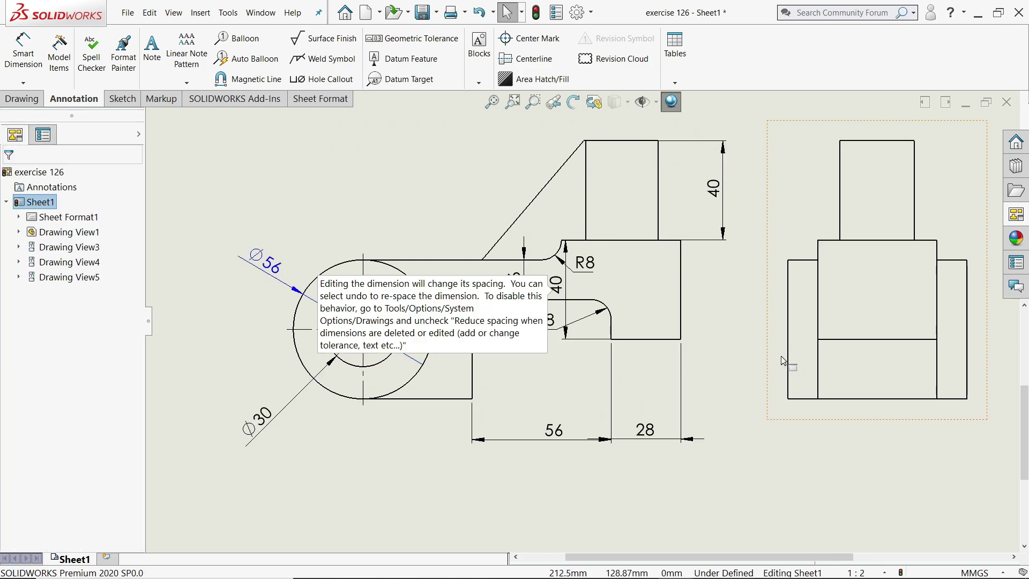
pyautogui.scroll(-2, 586, 450)
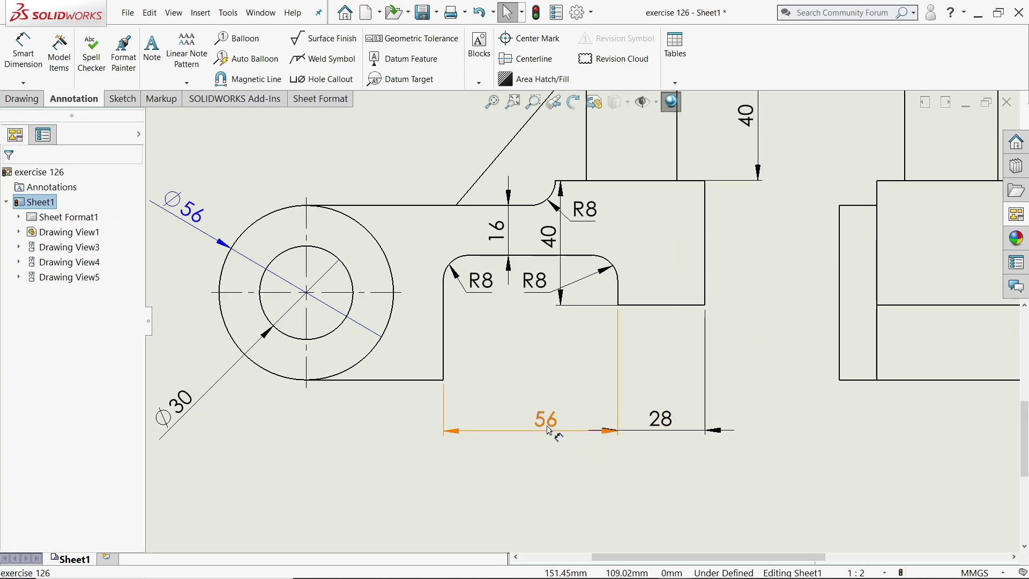
pyautogui.moveTo(548, 431); pyautogui.dragTo(543, 404)
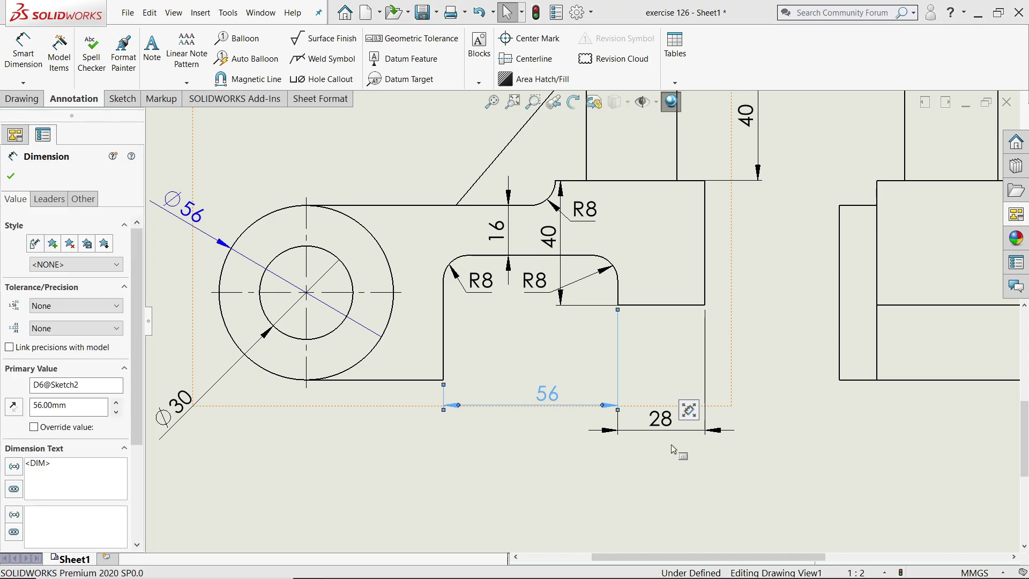
pyautogui.moveTo(664, 423); pyautogui.dragTo(662, 405)
pyautogui.click(55, 208)
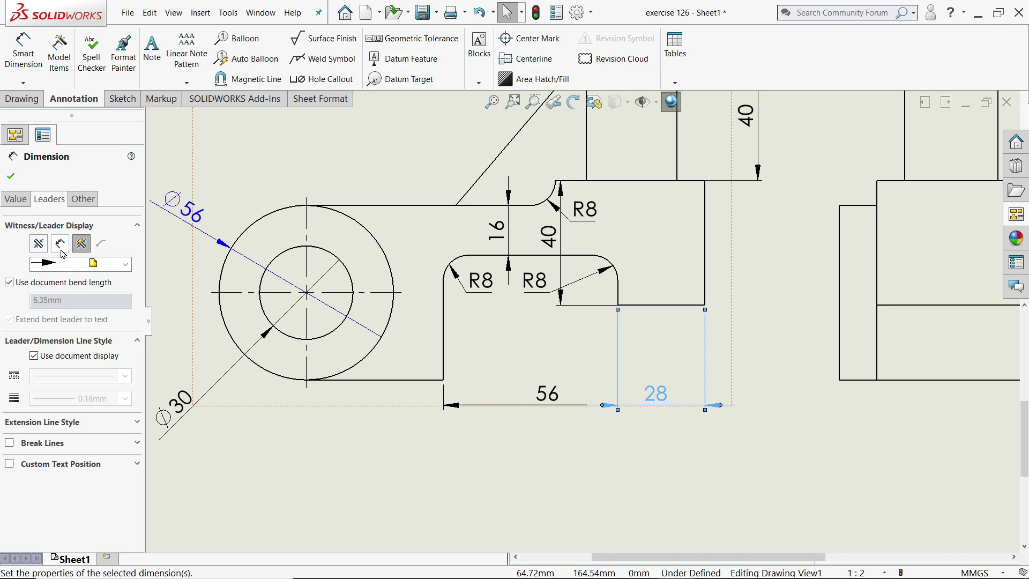
pyautogui.click(60, 244)
# Step: Move the 40 dimension to the right of the part and put the 16 dimension's arrows inside
pyautogui.moveTo(548, 250); pyautogui.dragTo(746, 242)
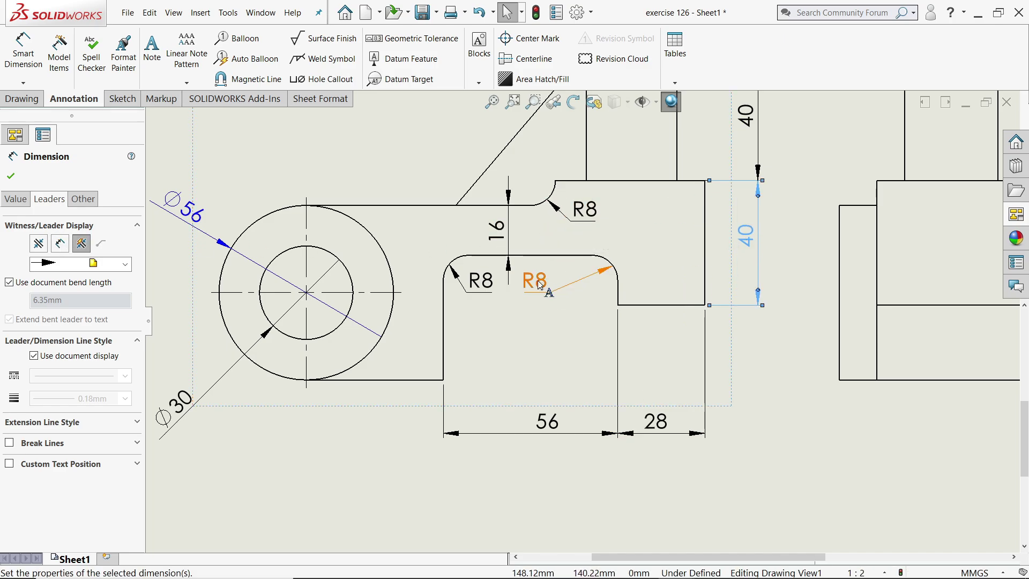
pyautogui.moveTo(540, 284); pyautogui.dragTo(573, 282)
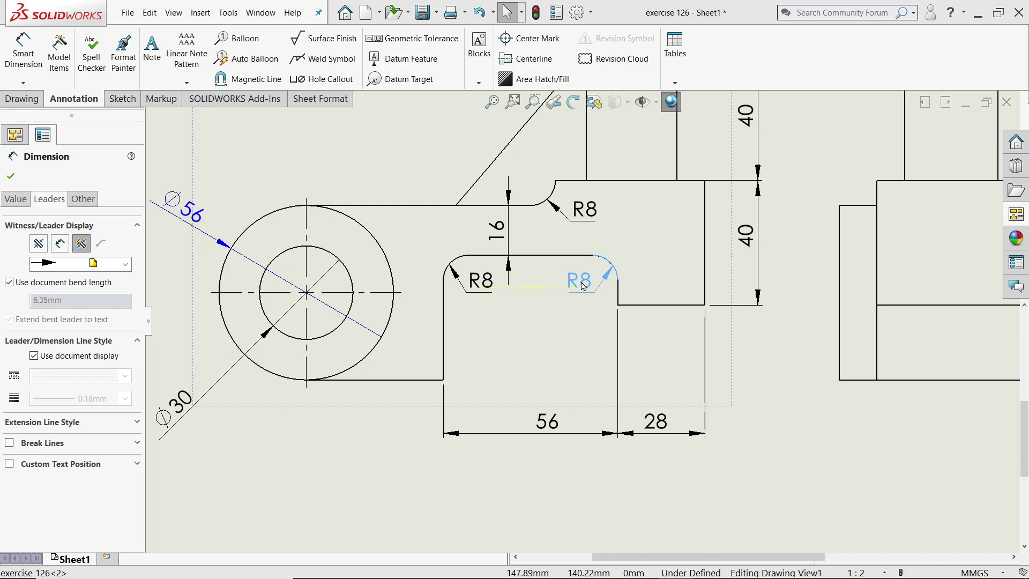
pyautogui.hotkey('ctrl', 'z')
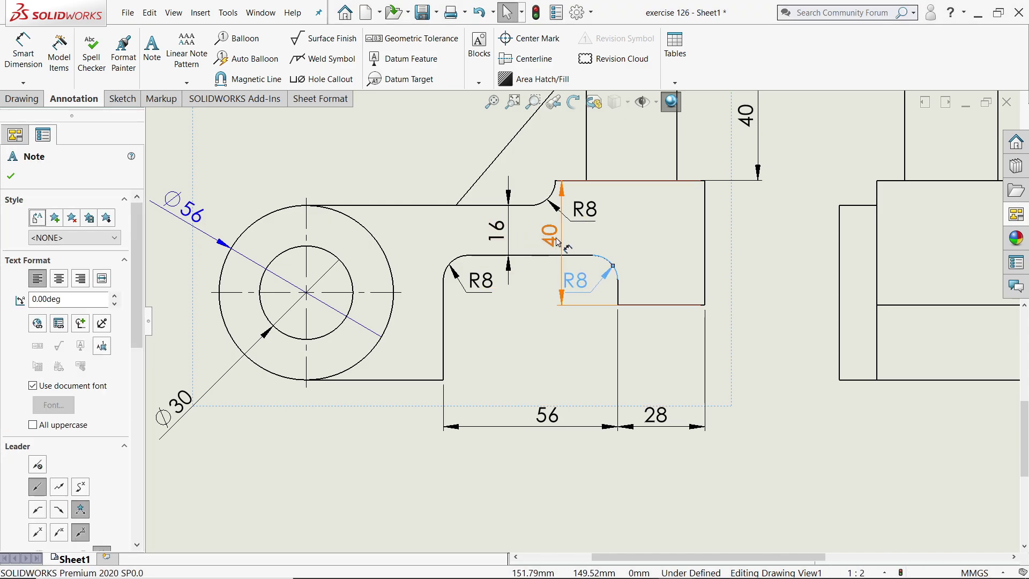
pyautogui.moveTo(557, 245); pyautogui.dragTo(744, 244)
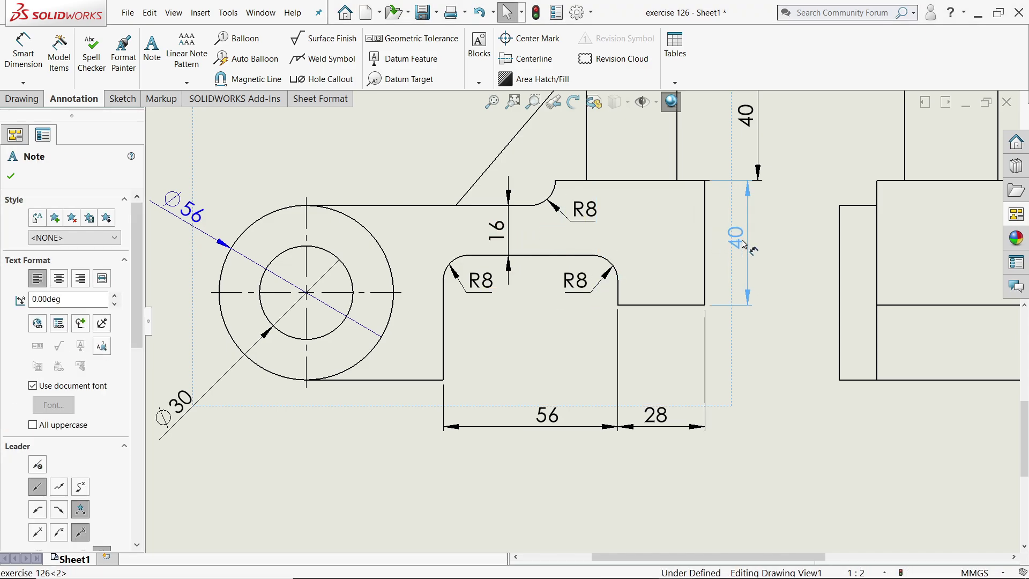
pyautogui.click(772, 393)
pyautogui.click(497, 231)
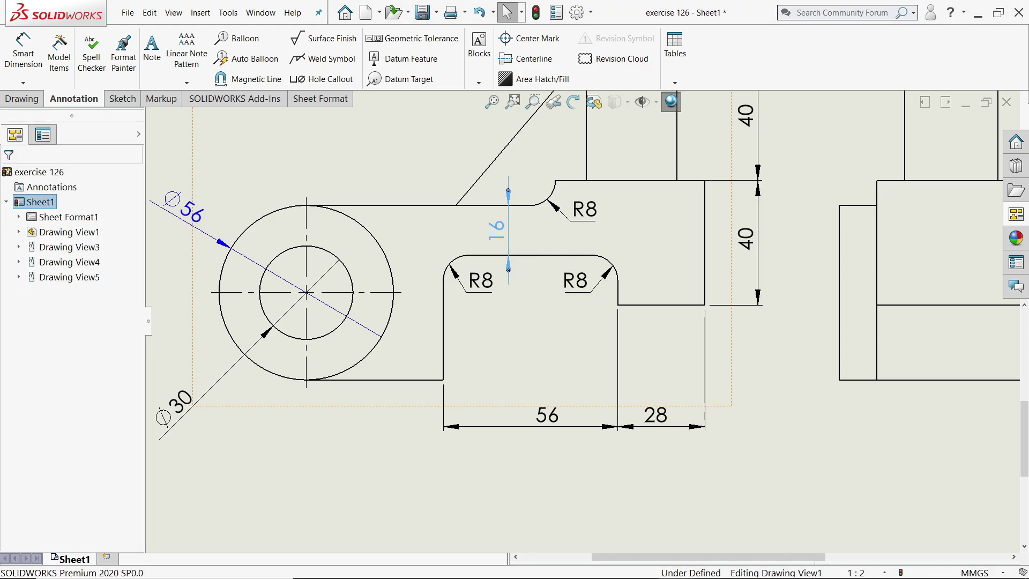
pyautogui.click(48, 199)
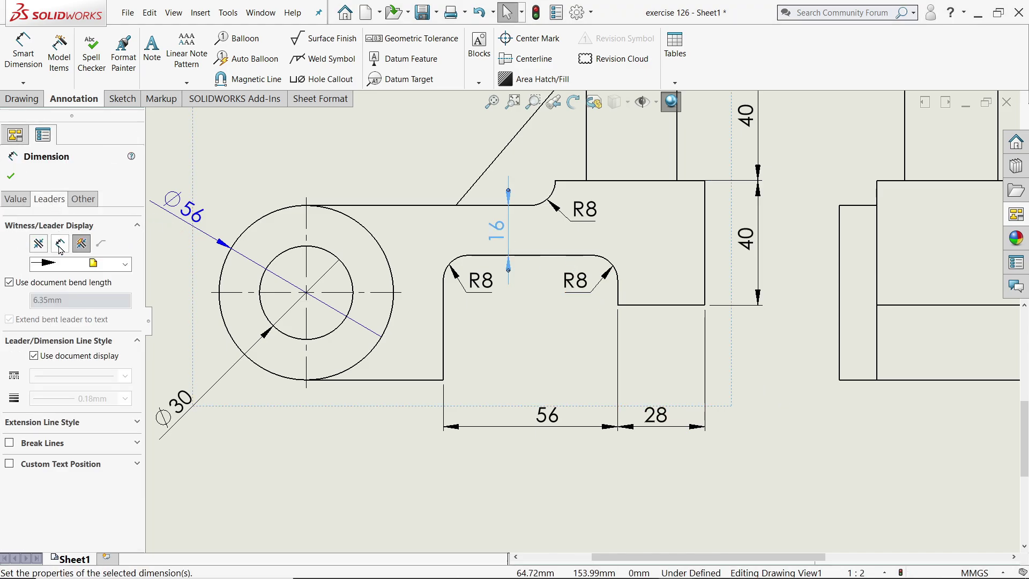
pyautogui.click(60, 244)
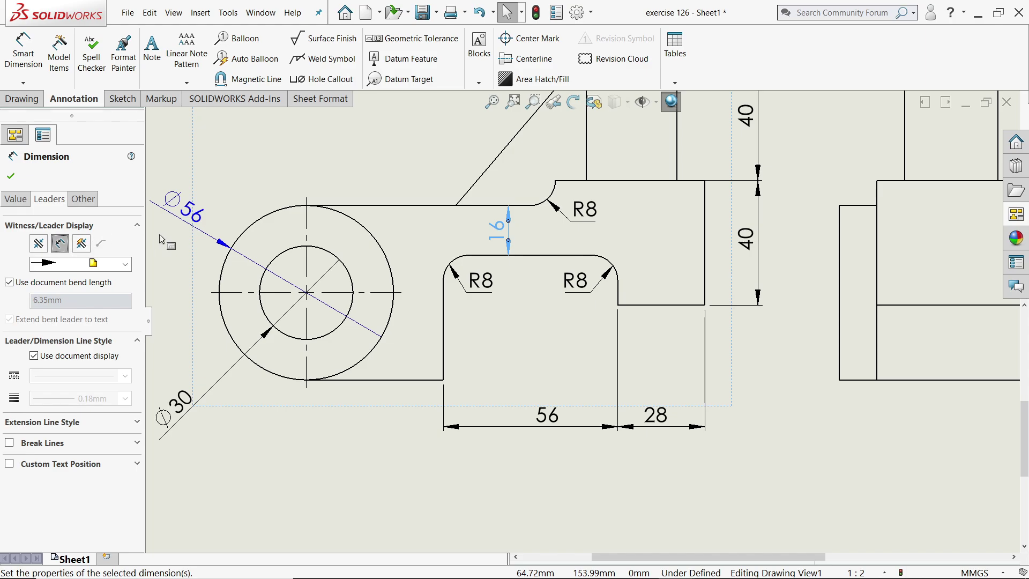
# Step: Put the Ø56 dimension on the FORMAT layer and reposition the Ø30 dimension
pyautogui.click(194, 216)
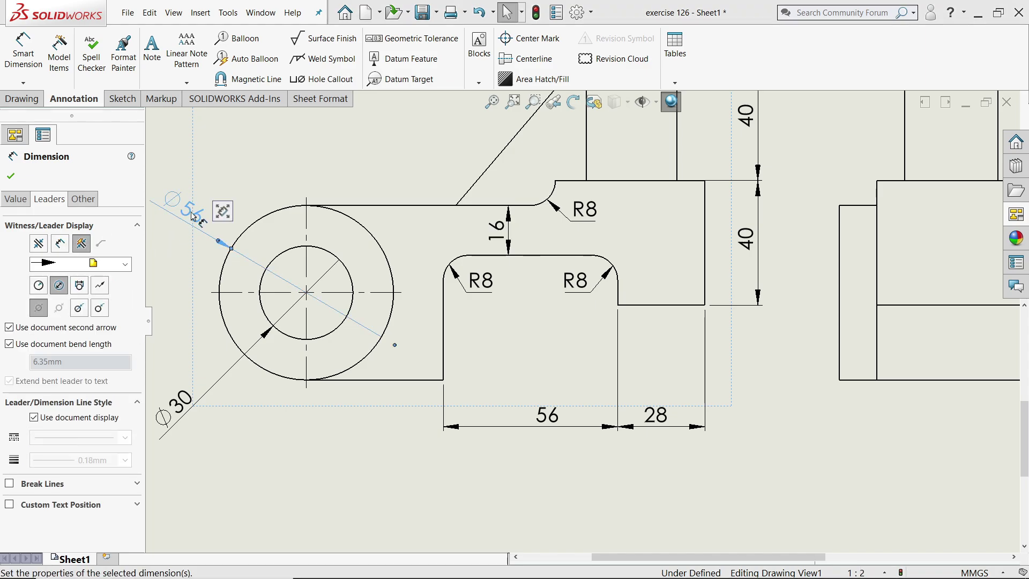
pyautogui.click(84, 200)
pyautogui.click(46, 378)
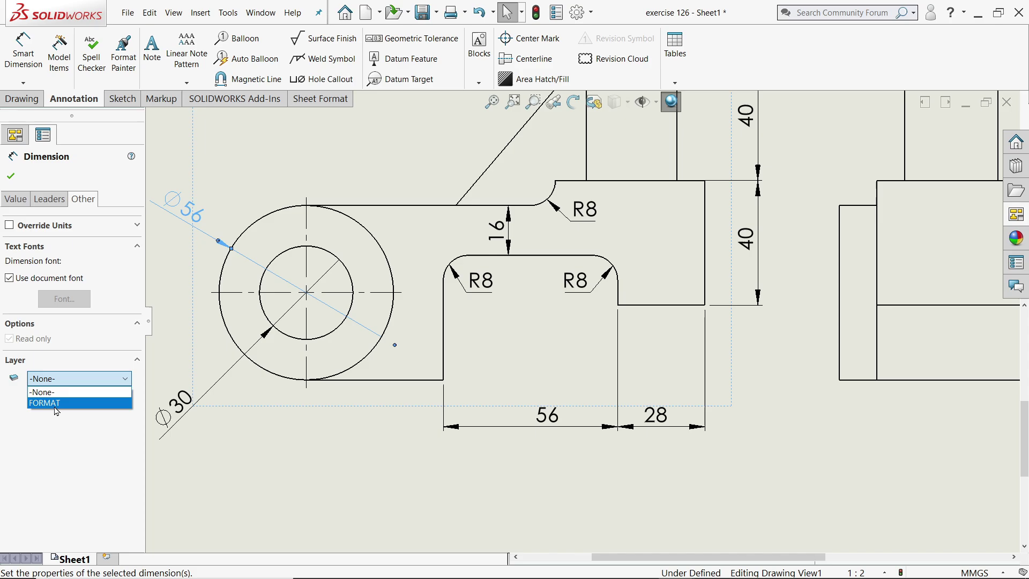
pyautogui.click(53, 406)
pyautogui.click(11, 176)
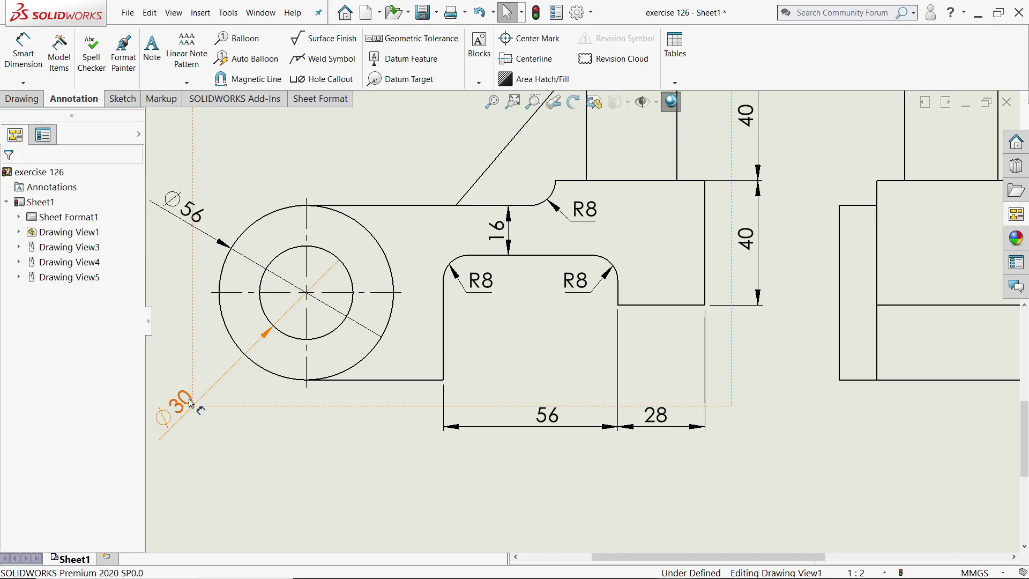
pyautogui.moveTo(180, 406); pyautogui.dragTo(217, 369)
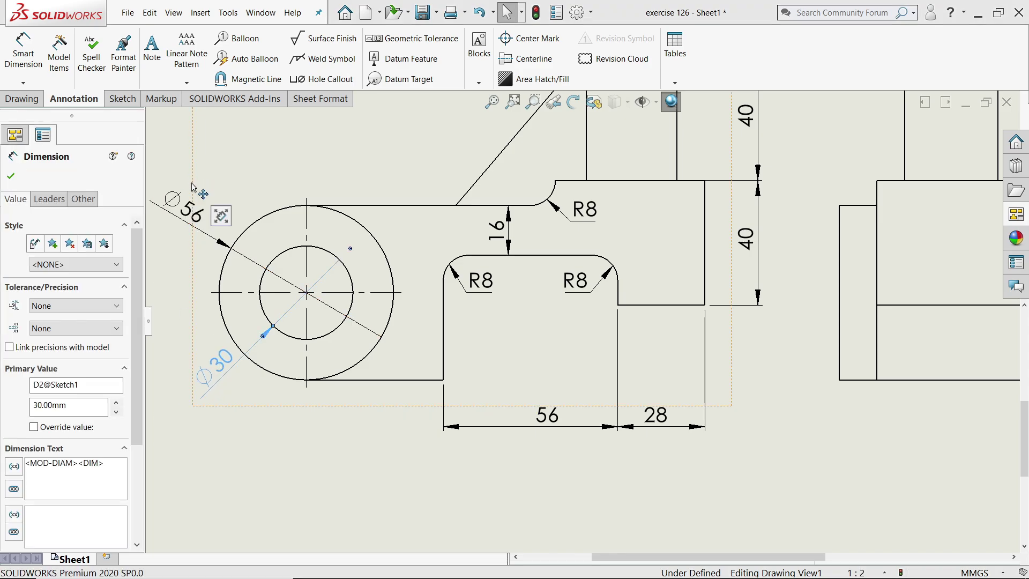
# Step: Set the front view's display style to Hidden Lines Visible
pyautogui.click(191, 210)
pyautogui.scroll(3, 482, 435)
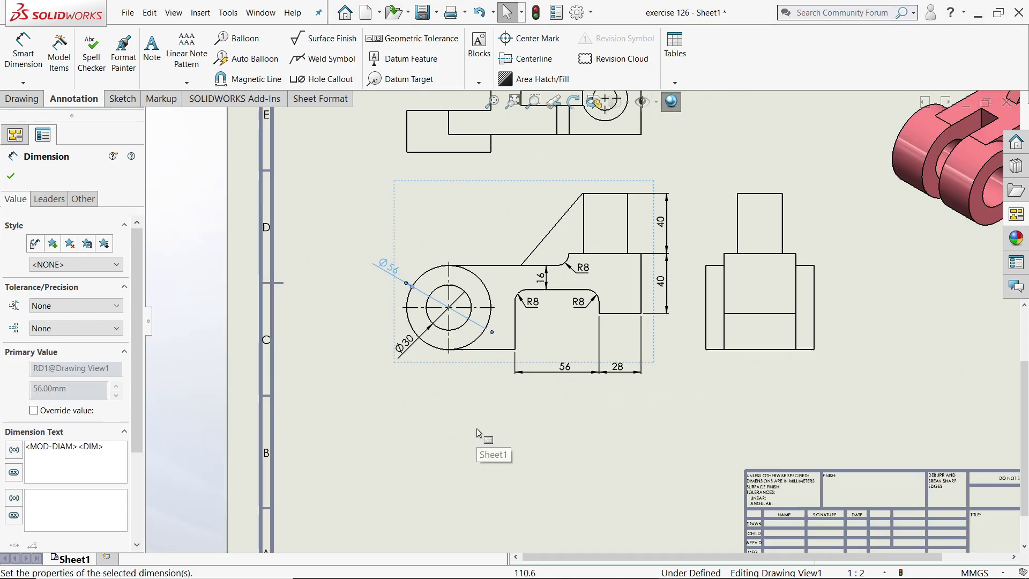
pyautogui.scroll(2, 632, 289)
pyautogui.scroll(-2, 638, 292)
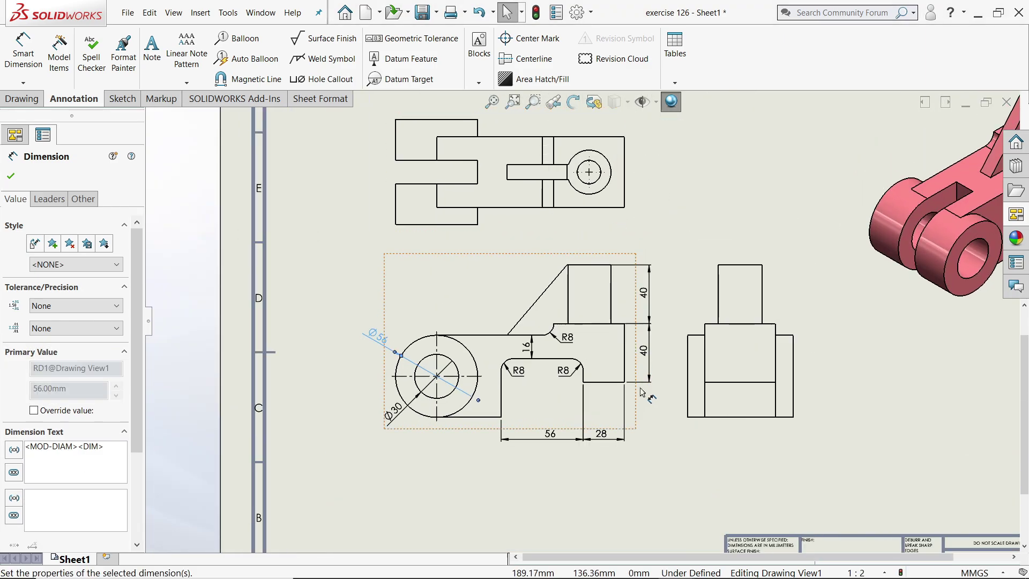
pyautogui.click(637, 419)
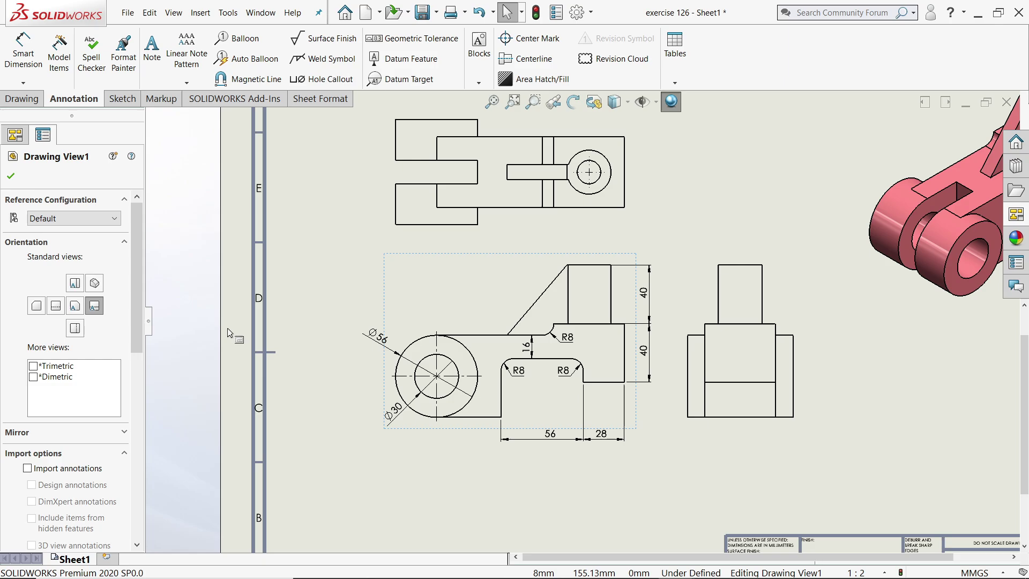
pyautogui.scroll(-5, 132, 363)
pyautogui.scroll(-3, 133, 363)
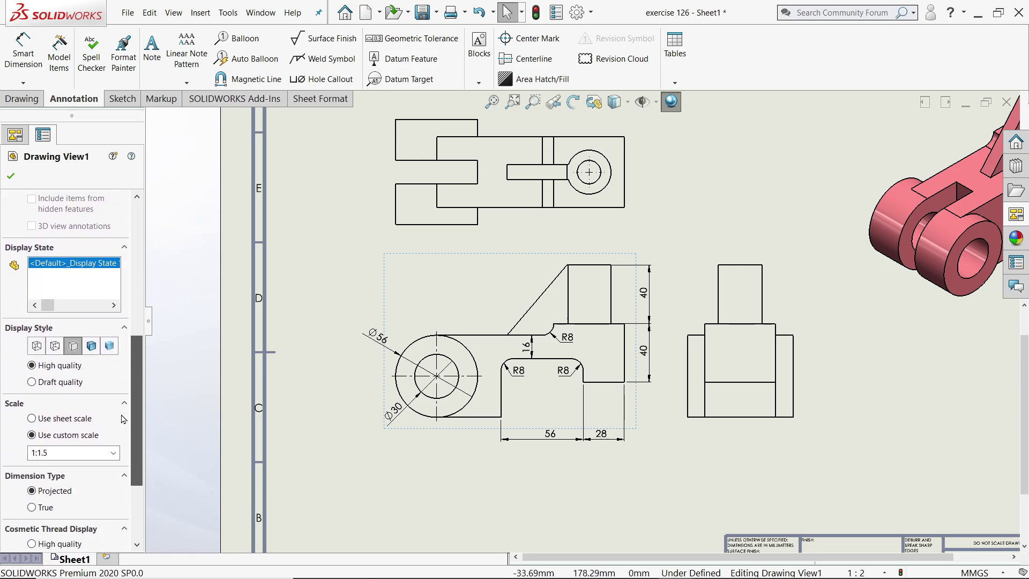
pyautogui.click(52, 345)
# Step: Give the right side view its own Hidden Lines Removed style
pyautogui.scroll(-2, 565, 367)
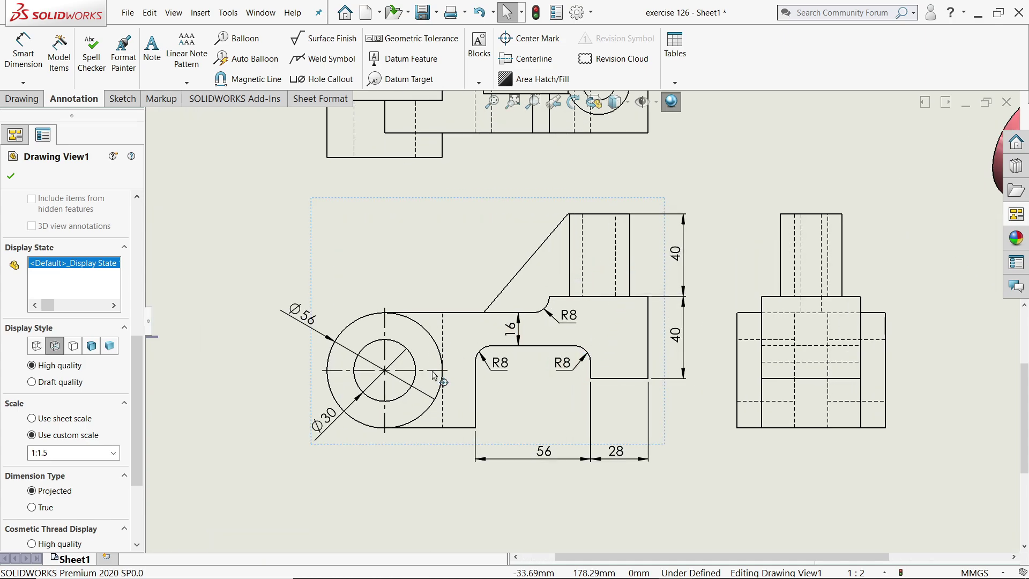
pyautogui.click(805, 451)
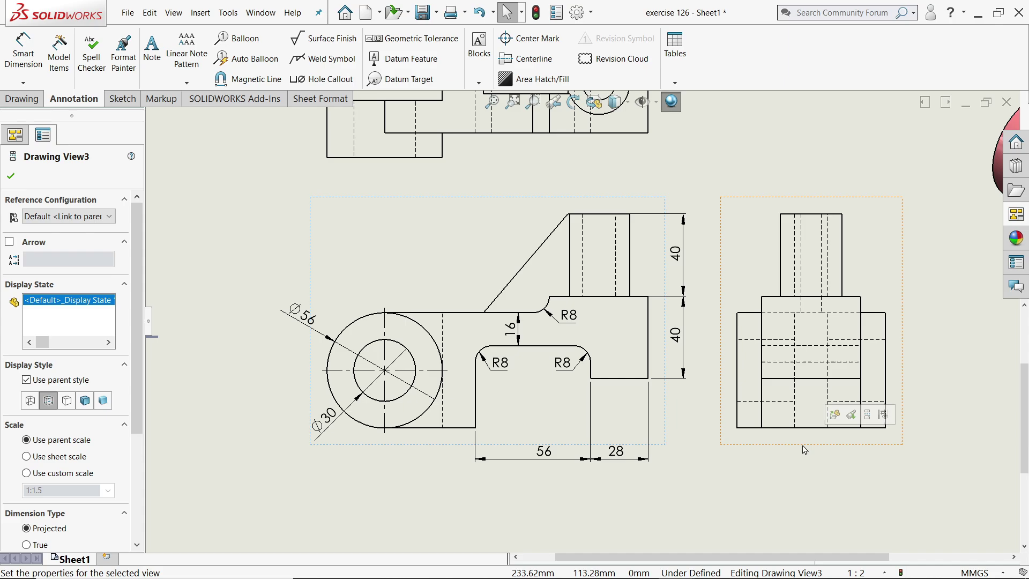
pyautogui.click(66, 403)
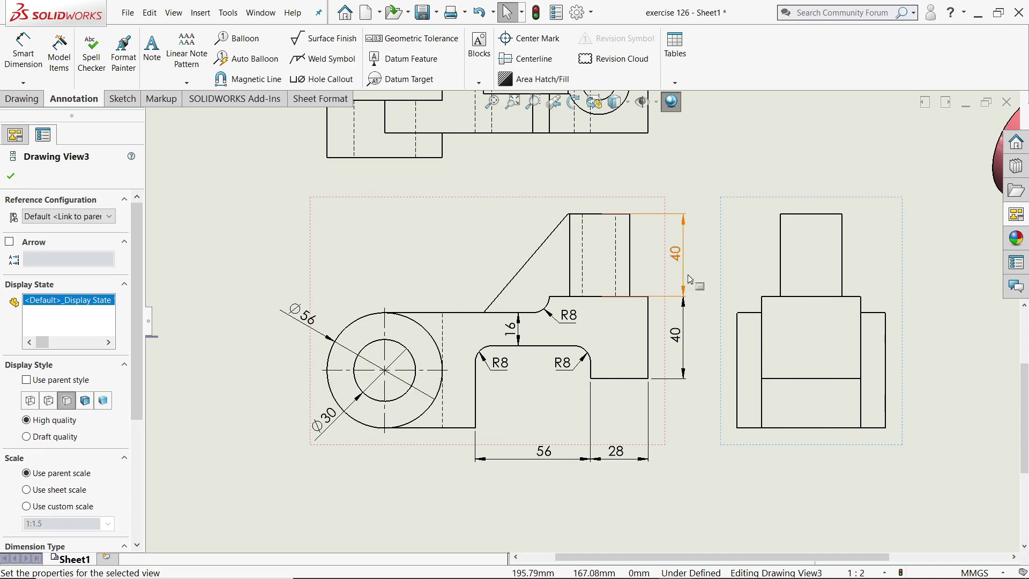
pyautogui.scroll(-2, 918, 377)
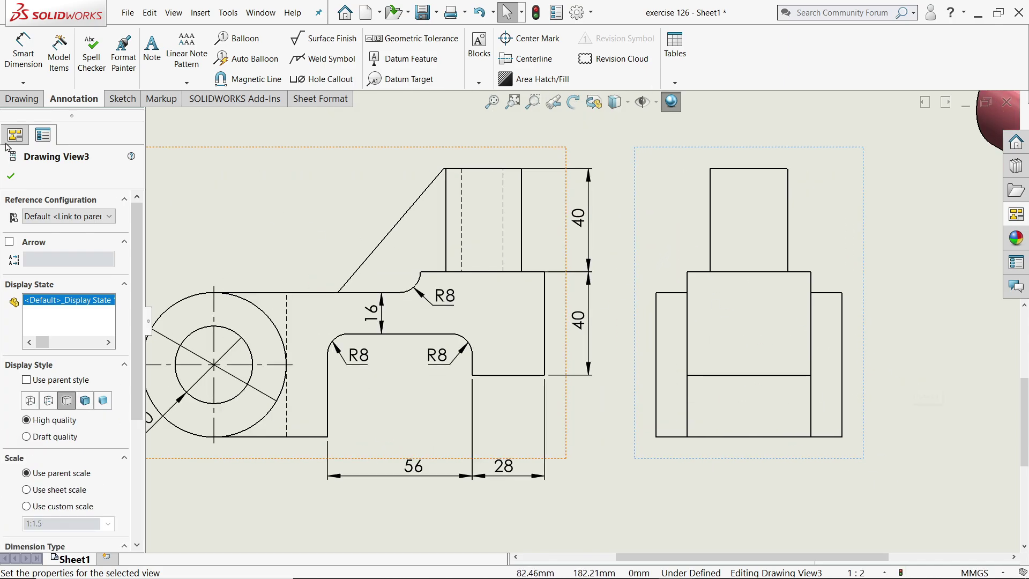
pyautogui.press('d')
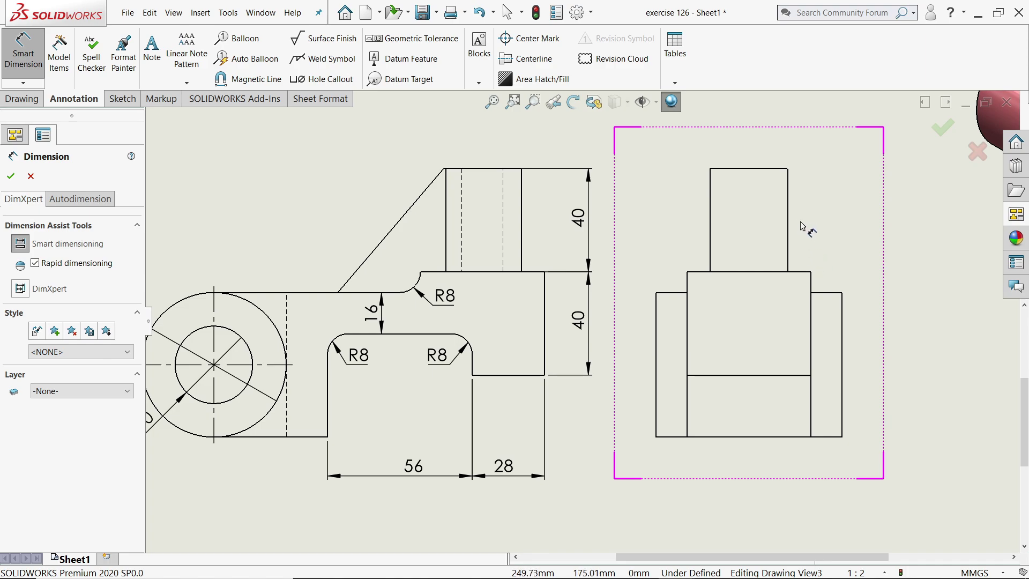
# Step: Dimension the side view with a 72 width below it and two 12 steps above it
pyautogui.click(844, 304)
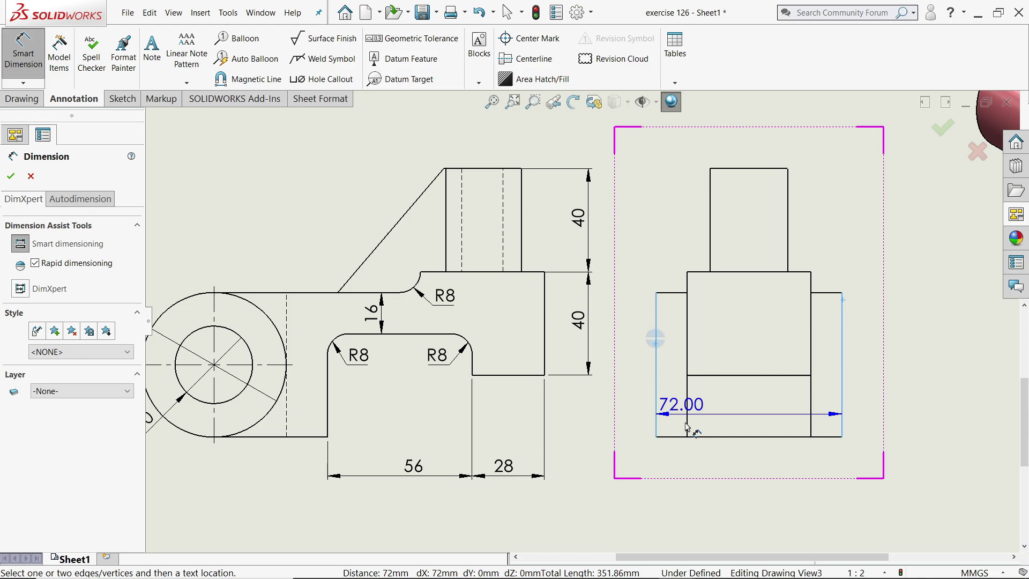
pyautogui.click(752, 483)
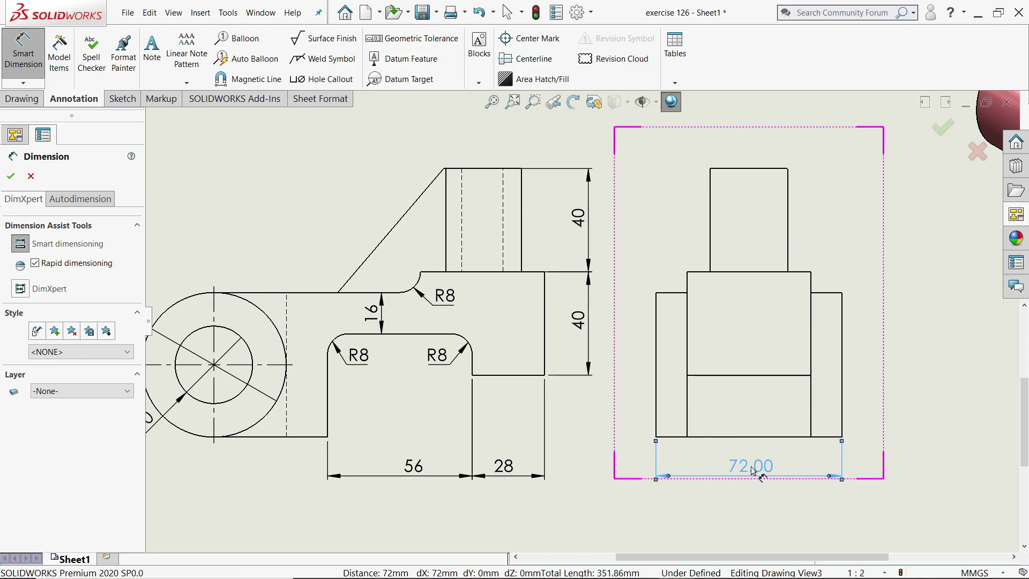
pyautogui.click(841, 318)
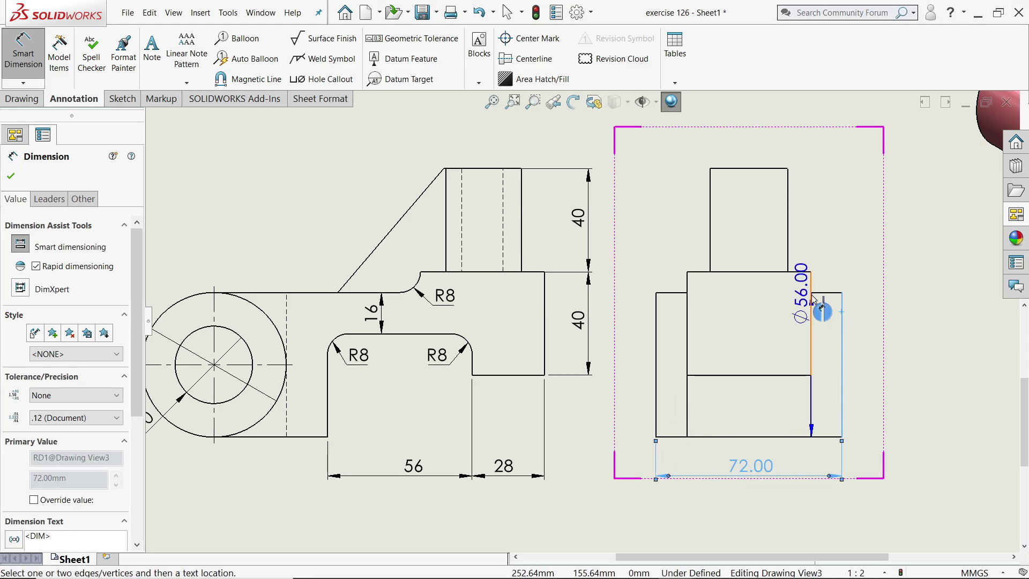
pyautogui.click(811, 311)
pyautogui.click(827, 244)
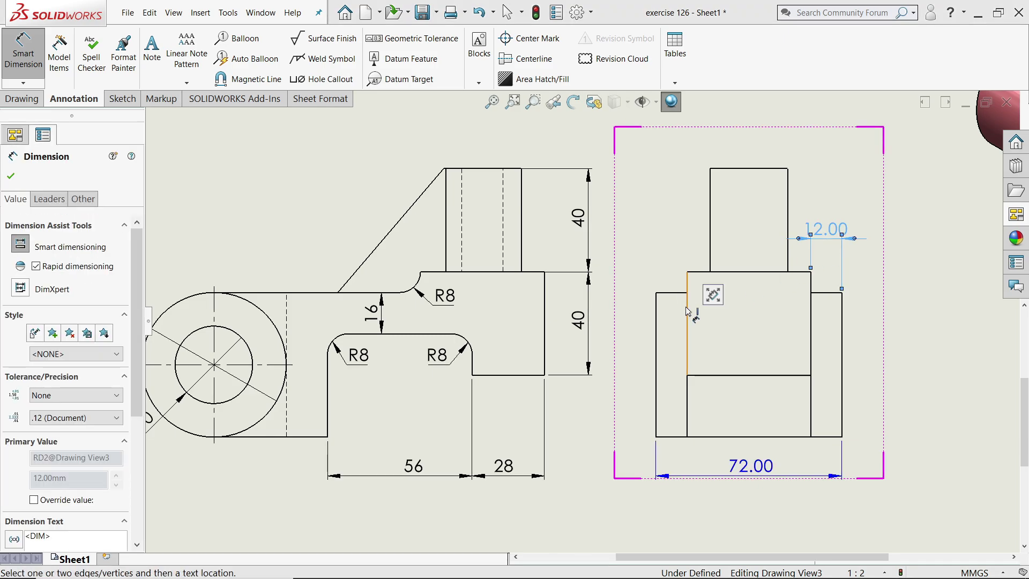
pyautogui.click(688, 310)
pyautogui.click(657, 314)
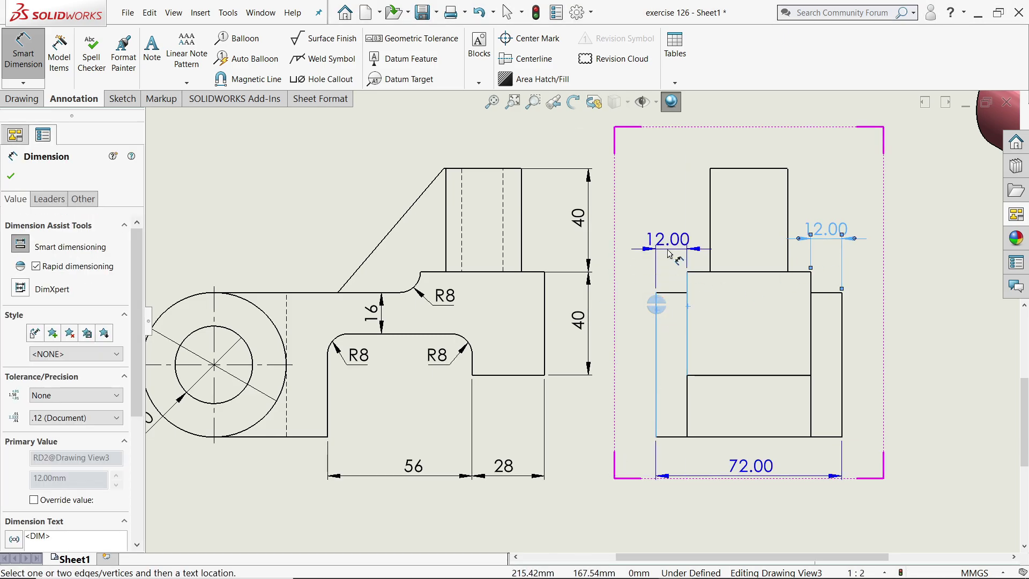
pyautogui.click(664, 242)
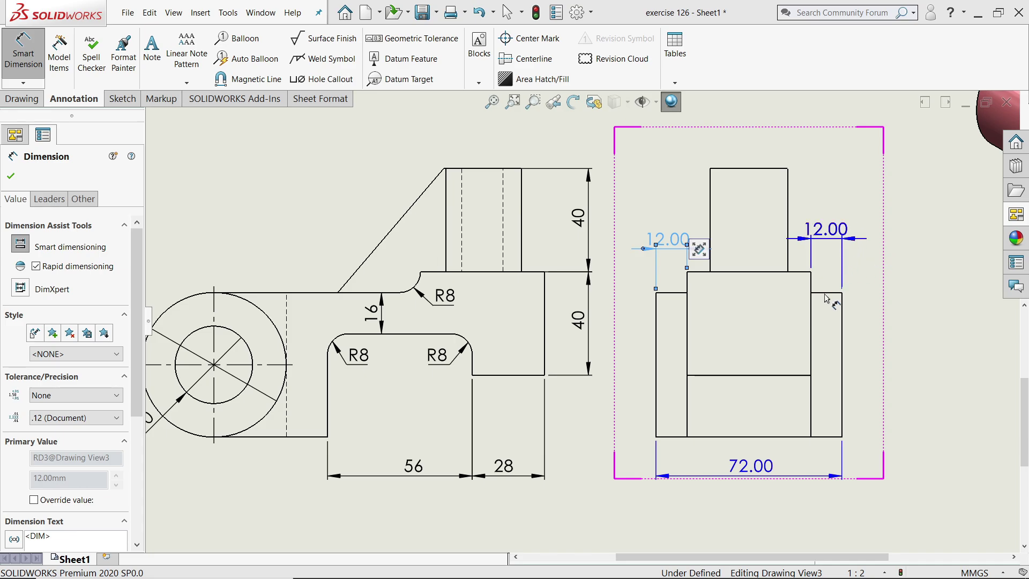
pyautogui.scroll(2, 828, 289)
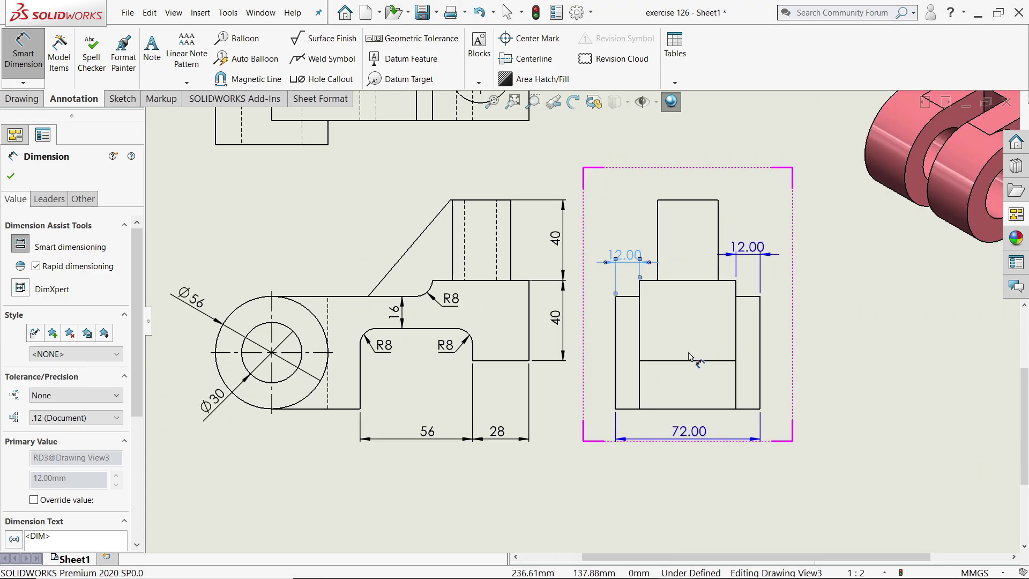
pyautogui.click(750, 247)
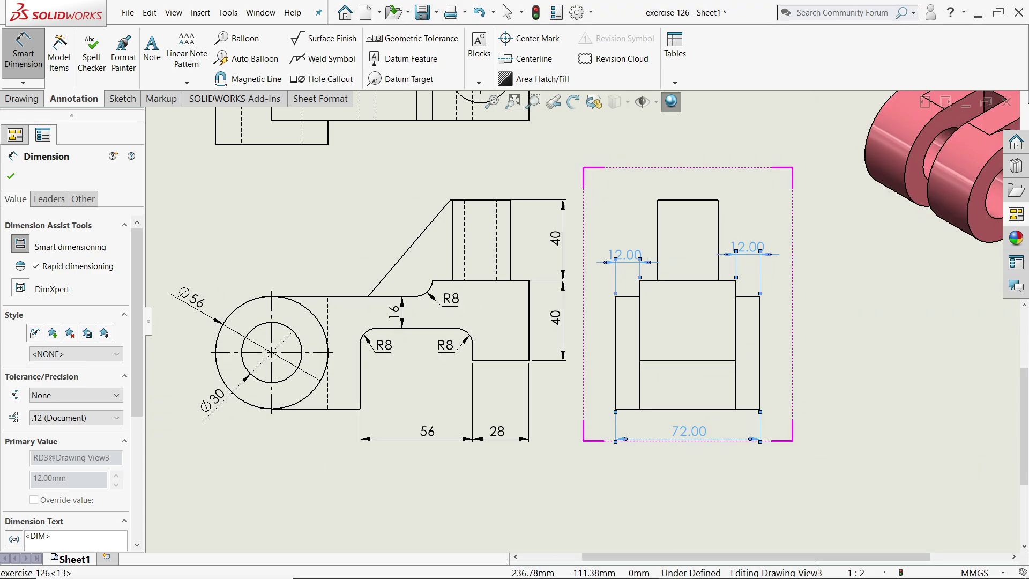
# Step: Set the side view dimensions to precision None and assign their layer
pyautogui.click(38, 423)
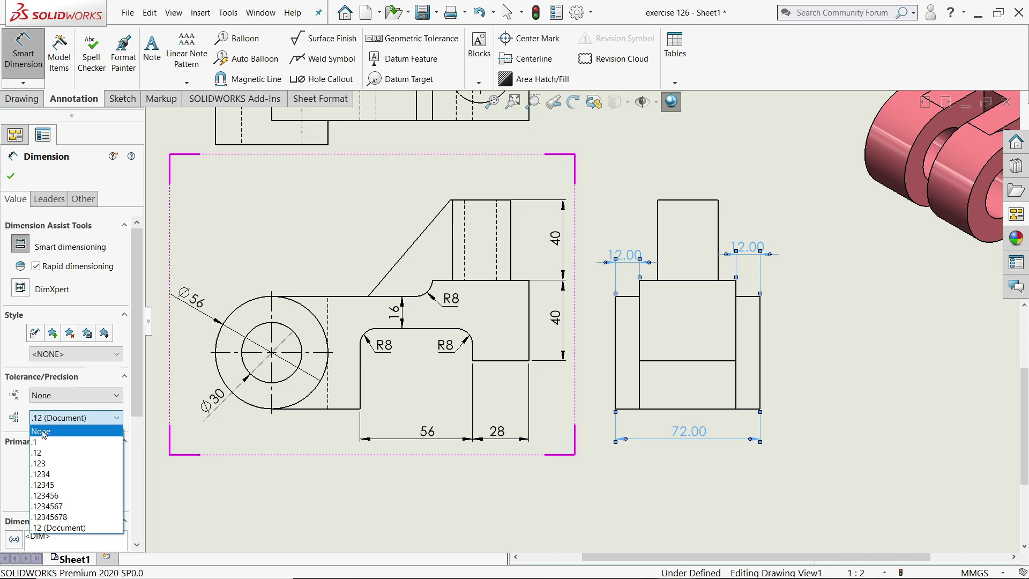
pyautogui.click(39, 428)
pyautogui.click(83, 199)
pyautogui.click(77, 362)
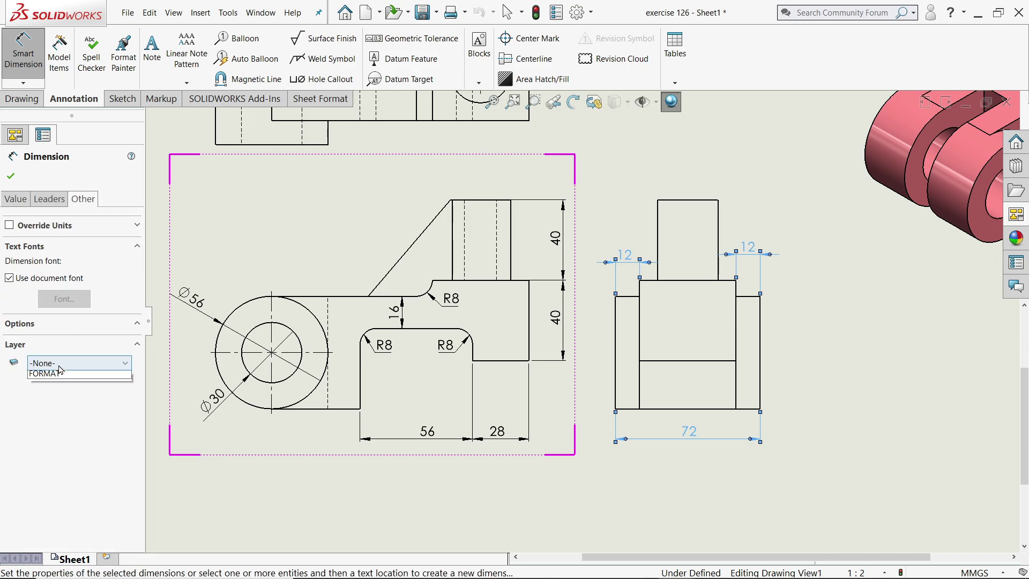
pyautogui.click(62, 393)
pyautogui.click(12, 177)
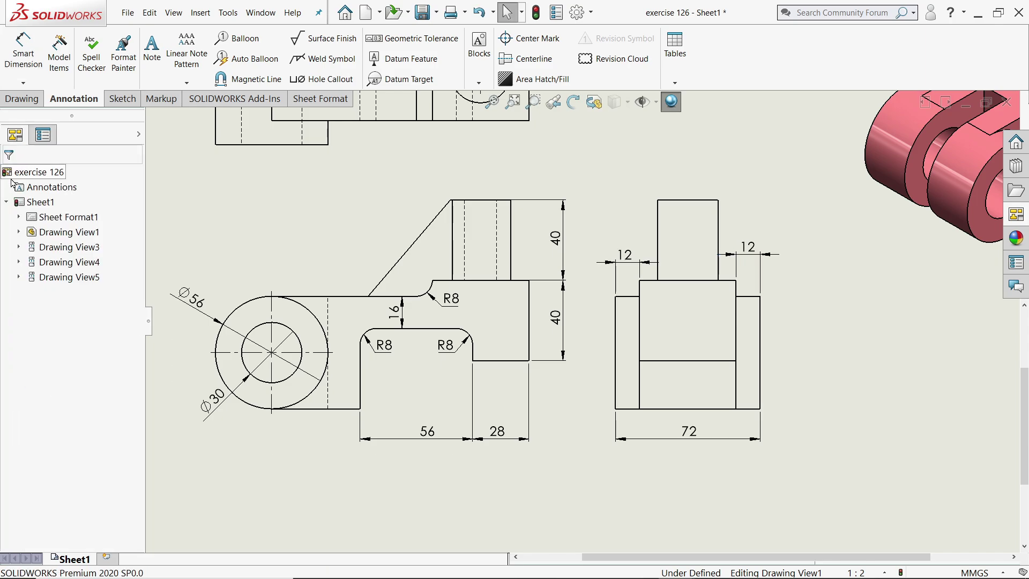
# Step: Append 'mm' to the 72 and 56 dimension text so they read 72mm and 56mm
pyautogui.press('f')
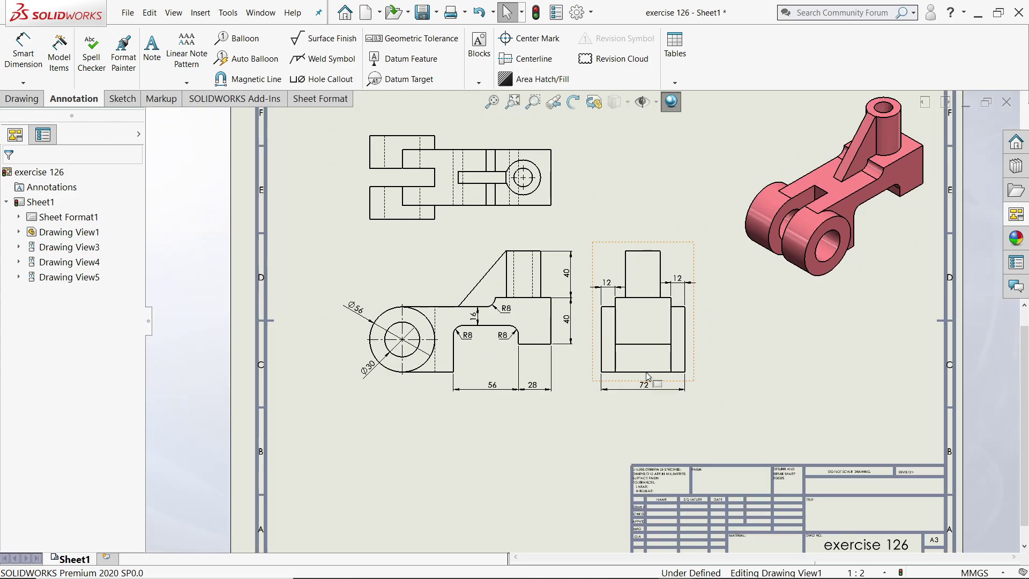
pyautogui.scroll(5, 691, 366)
pyautogui.click(691, 365)
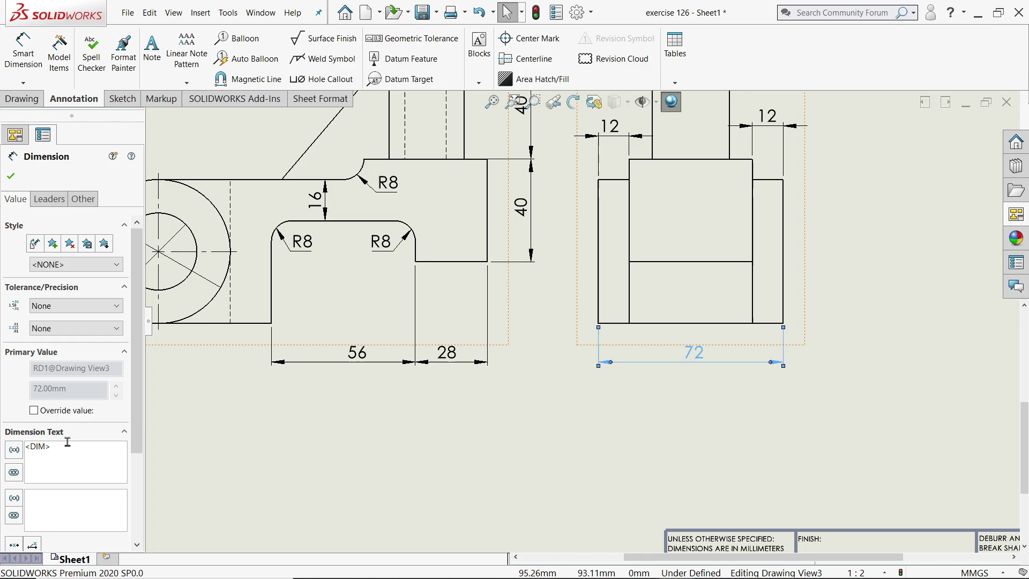
pyautogui.write('mm')
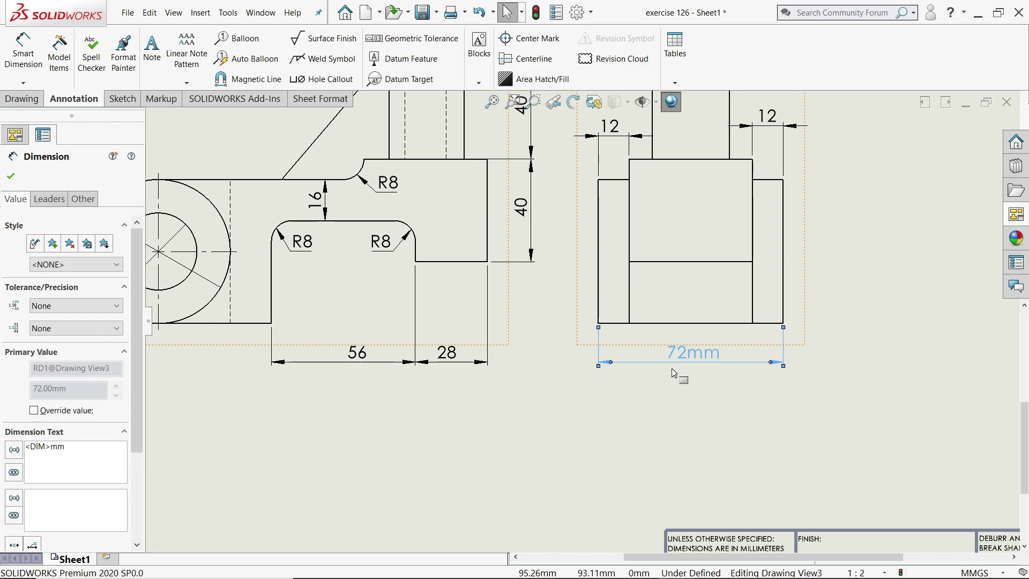
pyautogui.click(349, 360)
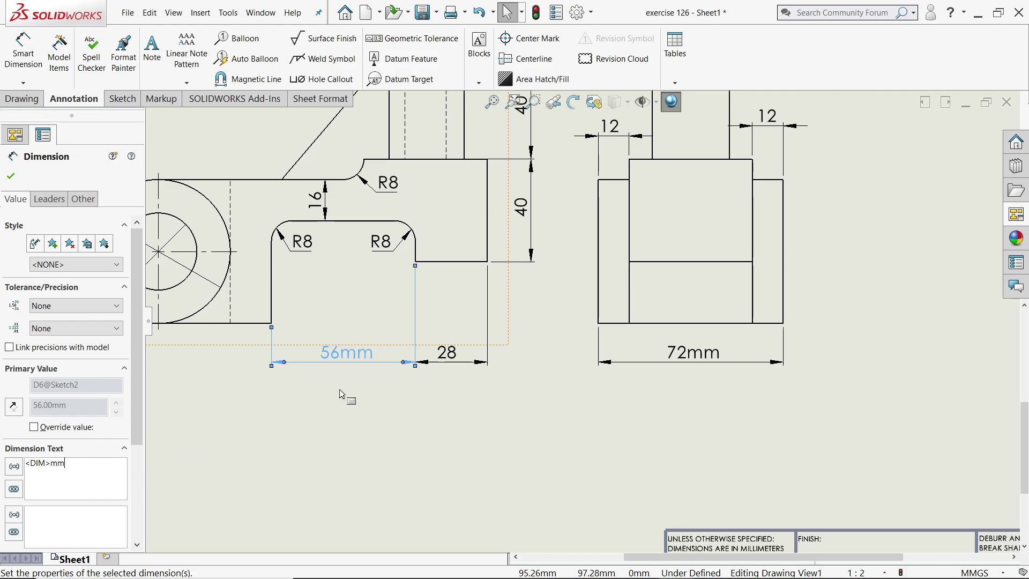
pyautogui.click(11, 176)
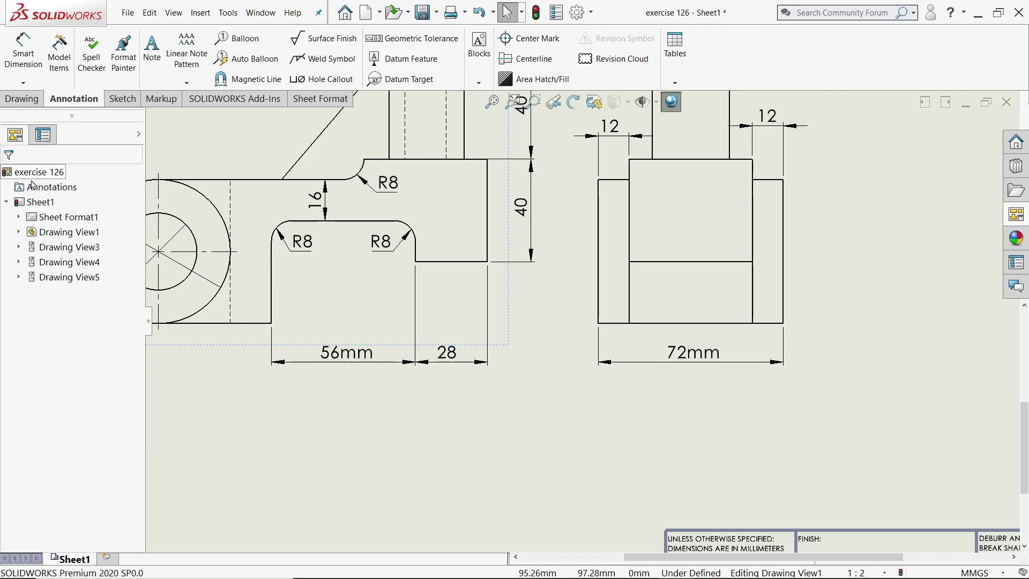
# Step: Move the front and top views left and bring the side view closer to the front view
pyautogui.scroll(5, 583, 321)
pyautogui.scroll(-3, 435, 123)
pyautogui.scroll(4, 772, 389)
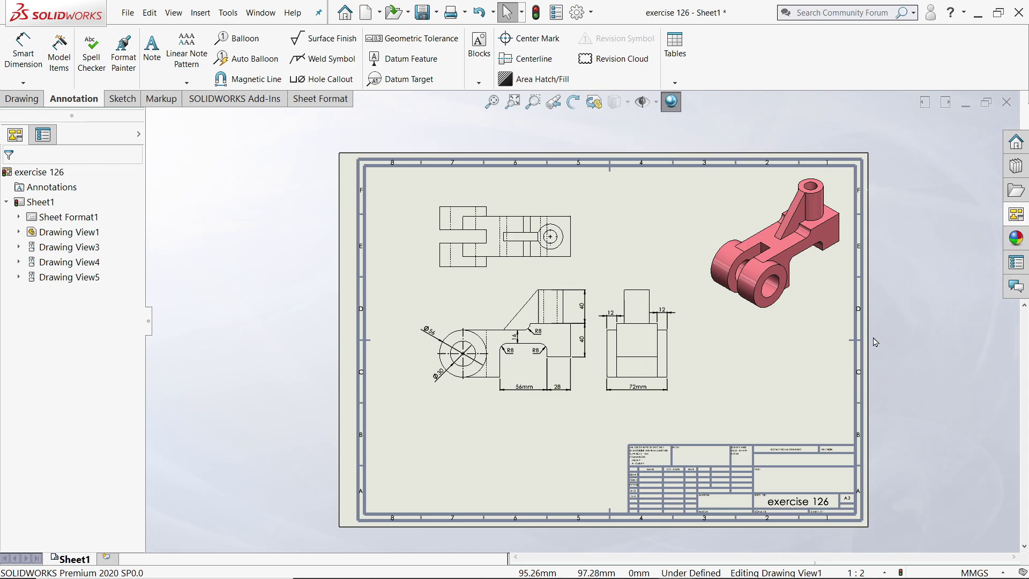
pyautogui.scroll(-1, 762, 378)
pyautogui.scroll(-2, 650, 358)
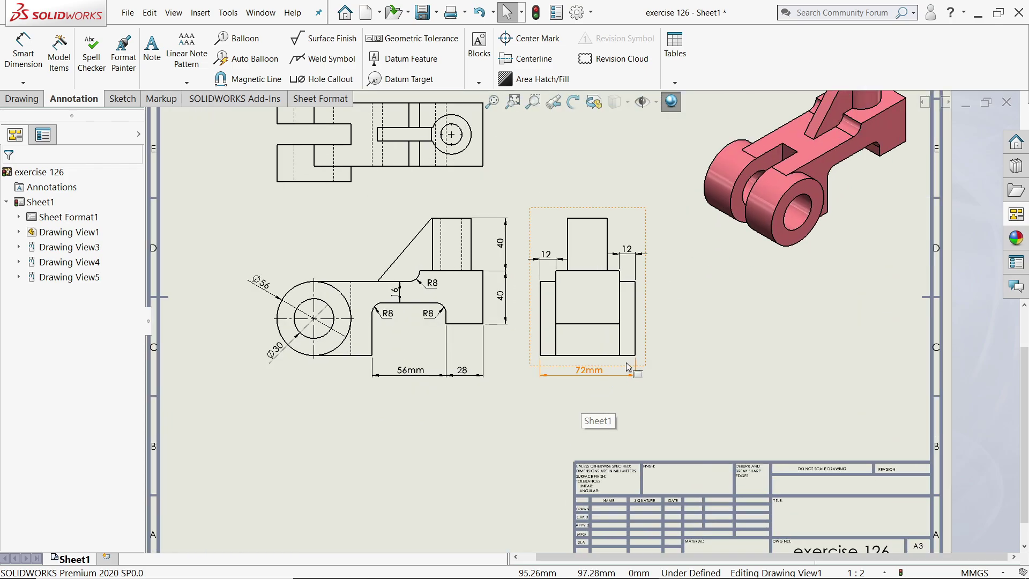
pyautogui.moveTo(646, 359); pyautogui.dragTo(648, 359)
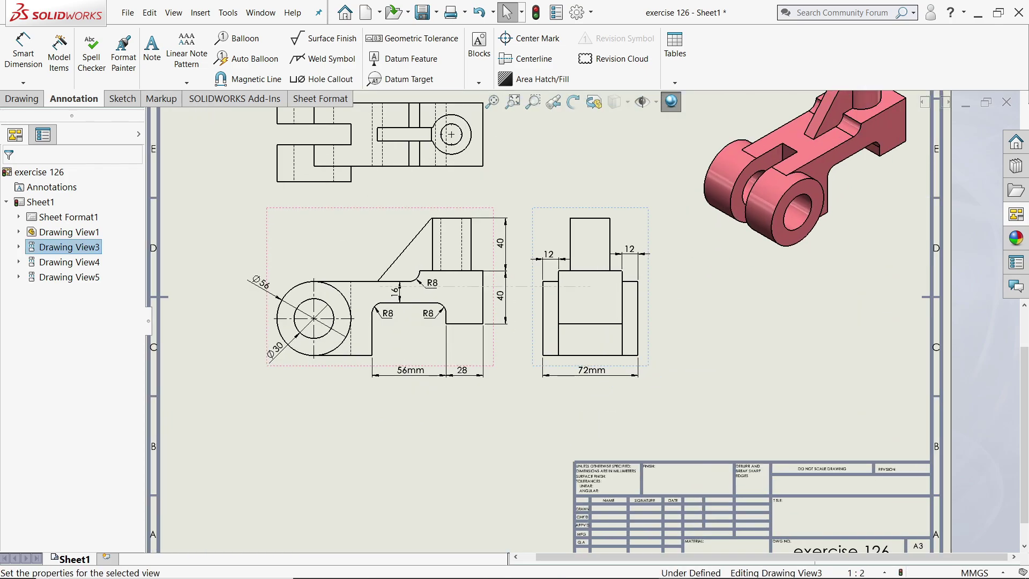
pyautogui.moveTo(490, 366); pyautogui.dragTo(444, 369)
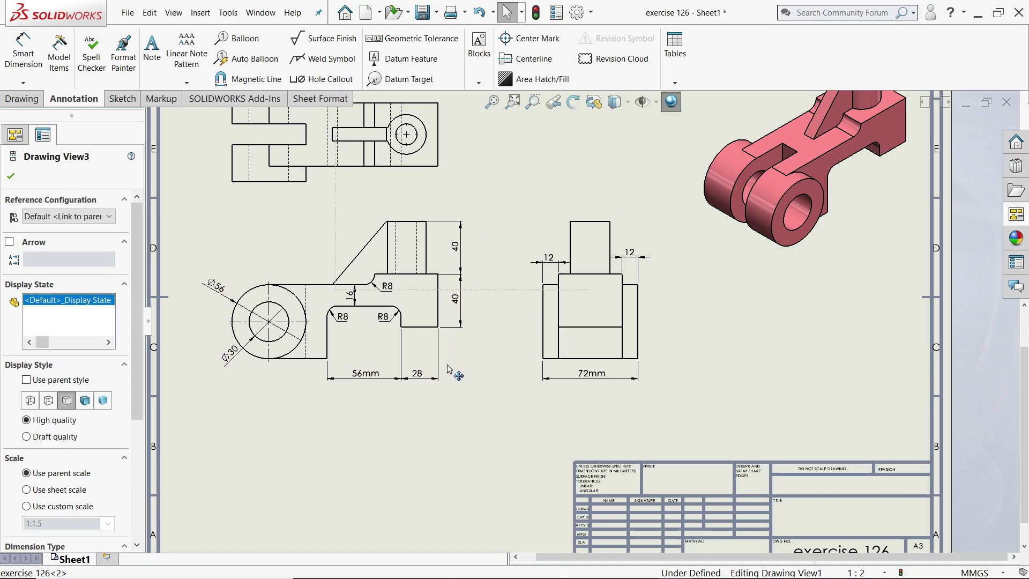
pyautogui.moveTo(649, 347); pyautogui.dragTo(606, 348)
pyautogui.click(10, 175)
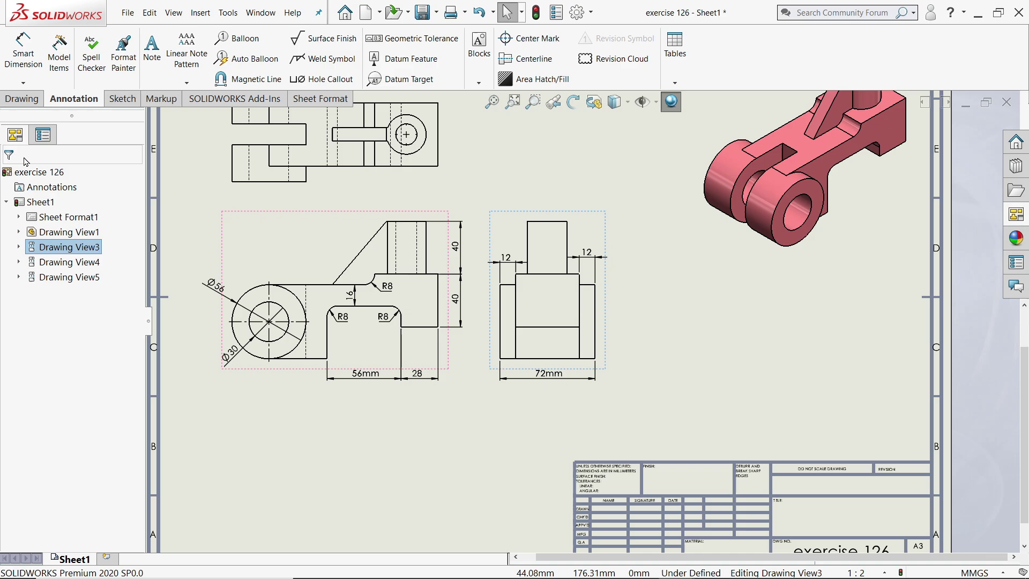
# Step: Create section view A-A from a vertical cutting line through the side view, placed to its right
pyautogui.click(23, 99)
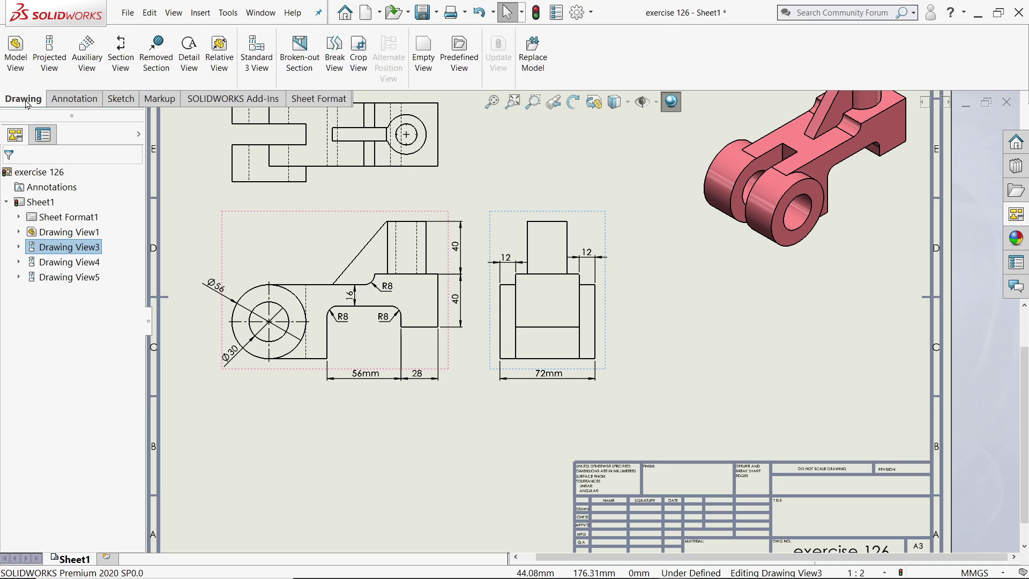
pyautogui.click(121, 54)
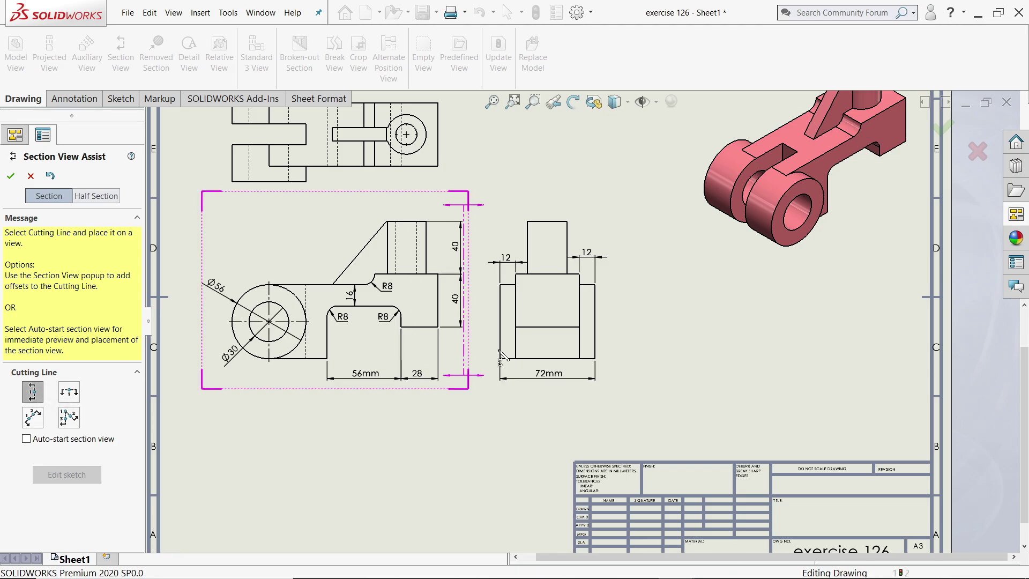
pyautogui.click(547, 327)
pyautogui.click(636, 351)
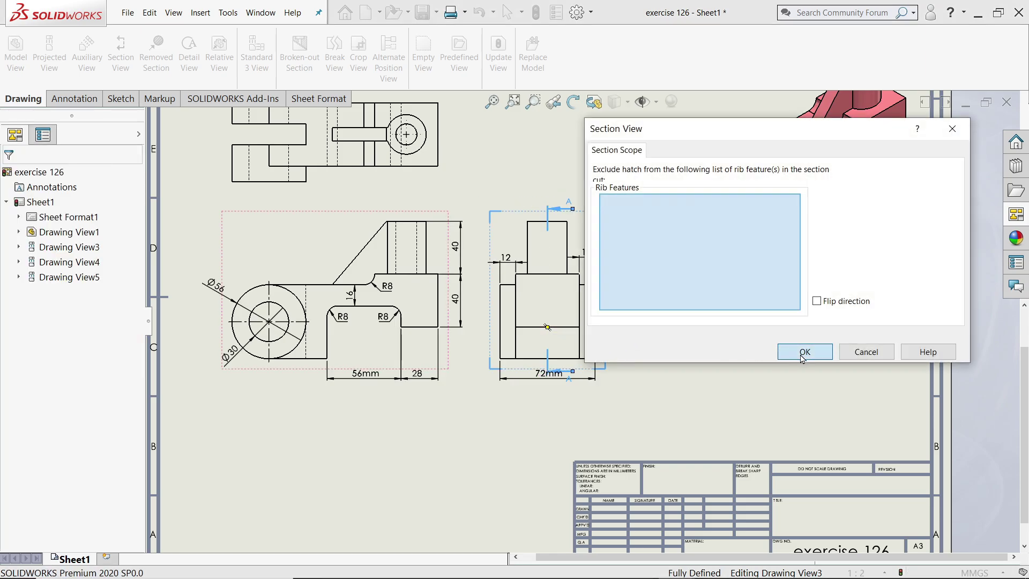
pyautogui.click(804, 352)
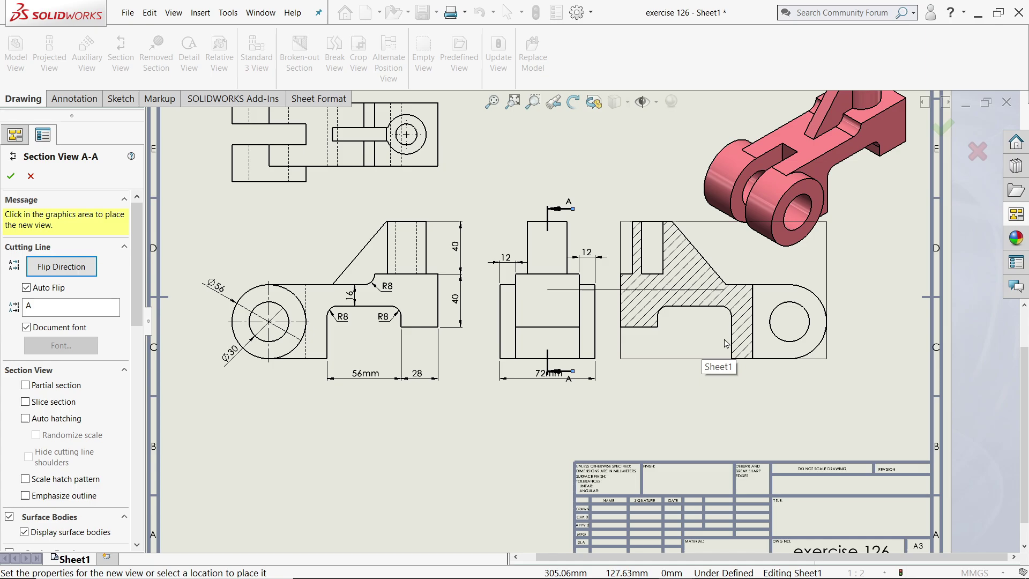
pyautogui.click(736, 343)
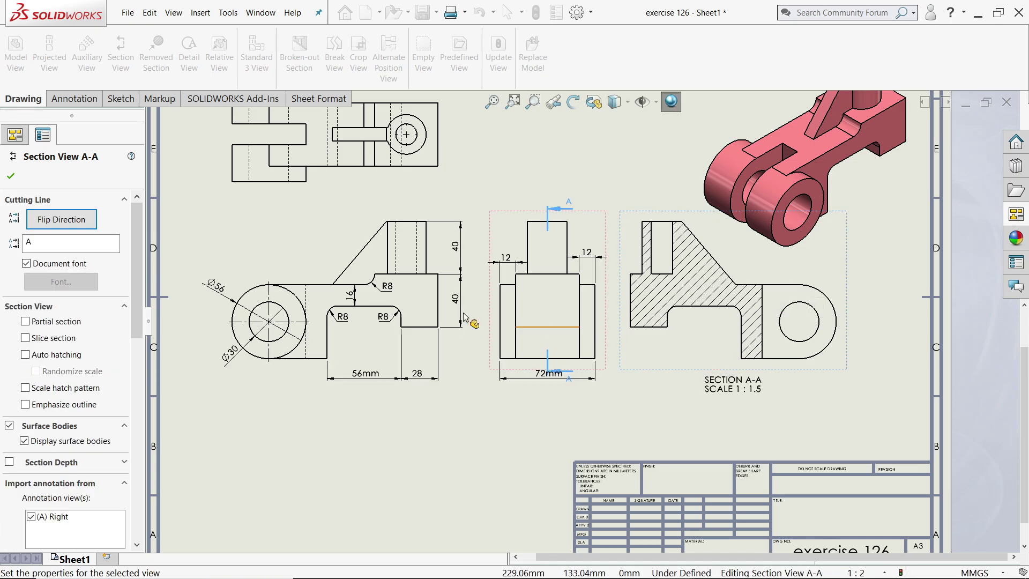
pyautogui.click(12, 176)
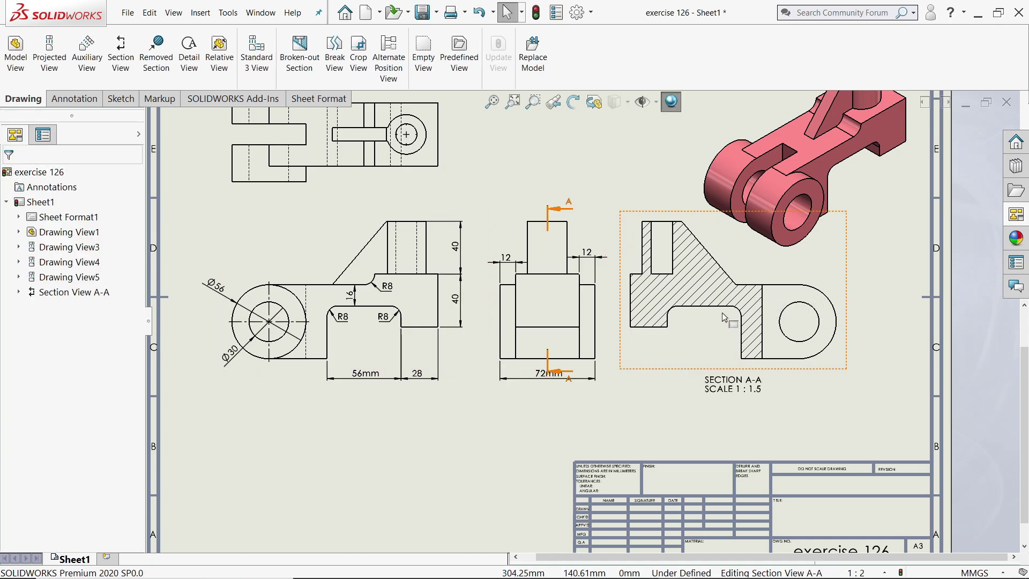
# Step: Dimension the slot height in section A-A as 40.00, placed left of the slot
pyautogui.scroll(2, 568, 290)
pyautogui.scroll(-3, 576, 296)
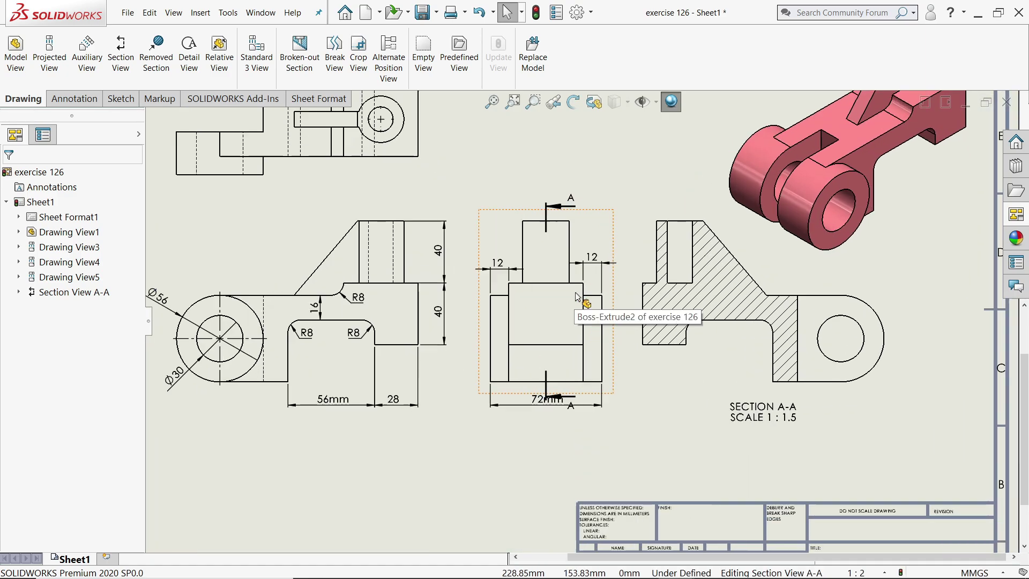
pyautogui.scroll(-2, 669, 270)
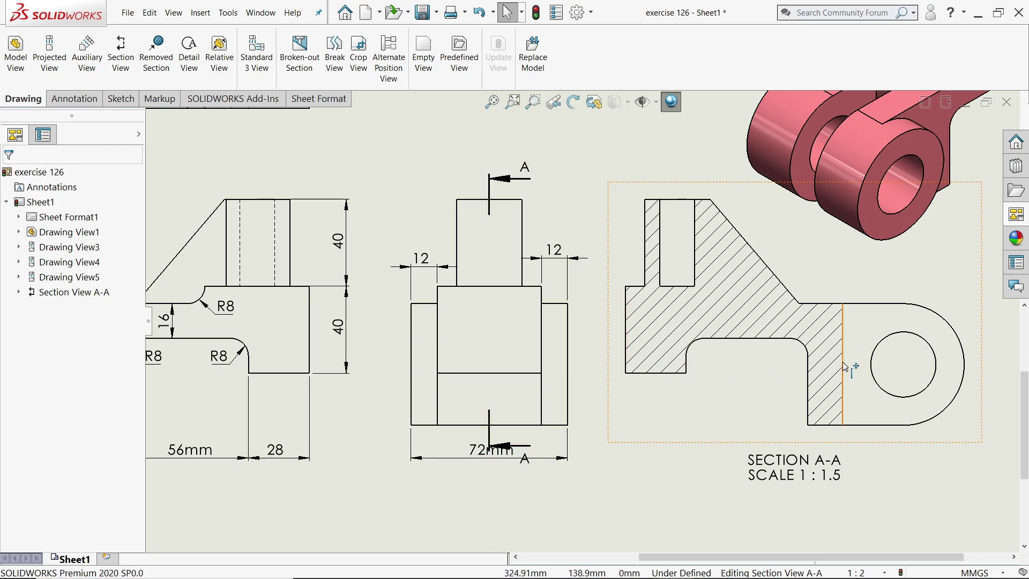
pyautogui.scroll(5, 738, 374)
pyautogui.scroll(-4, 643, 328)
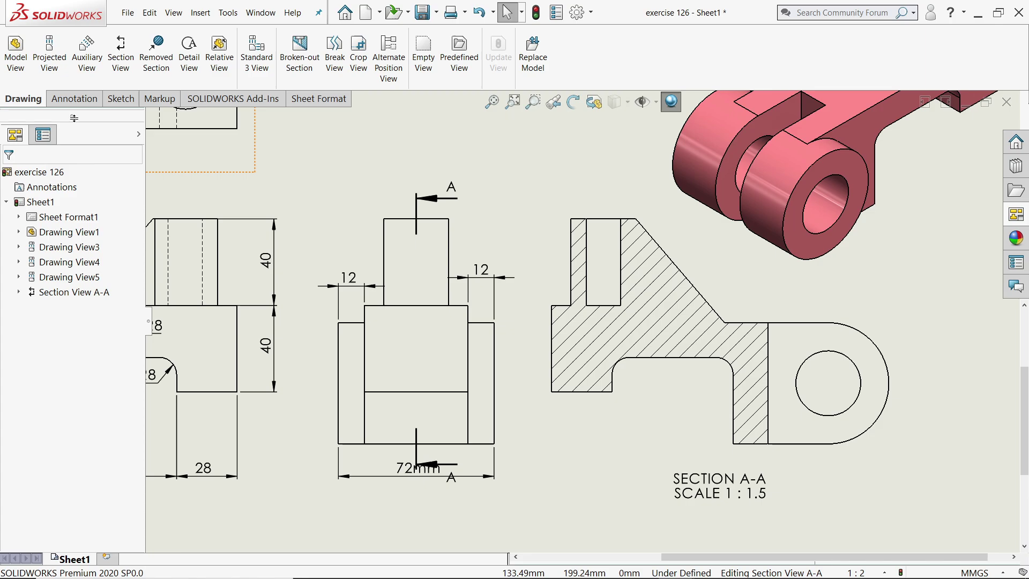
pyautogui.click(74, 99)
pyautogui.click(23, 53)
pyautogui.scroll(-2, 803, 383)
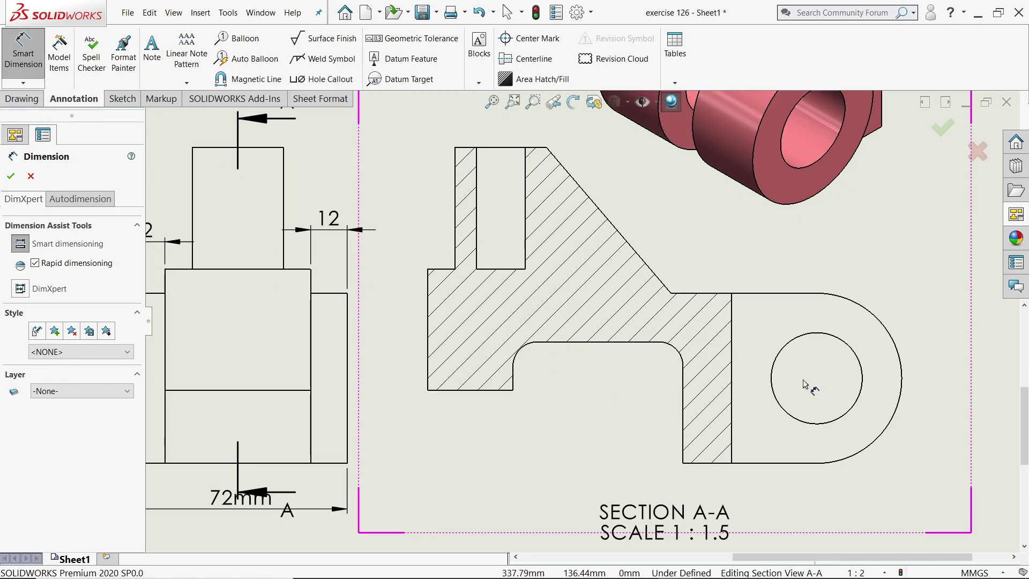
pyautogui.scroll(2, 535, 211)
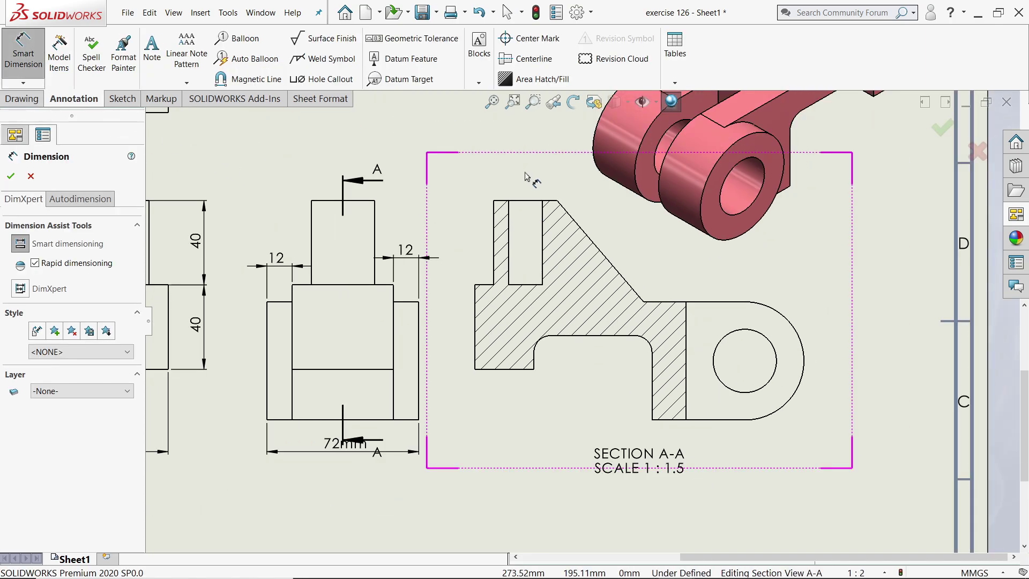
pyautogui.scroll(-3, 536, 230)
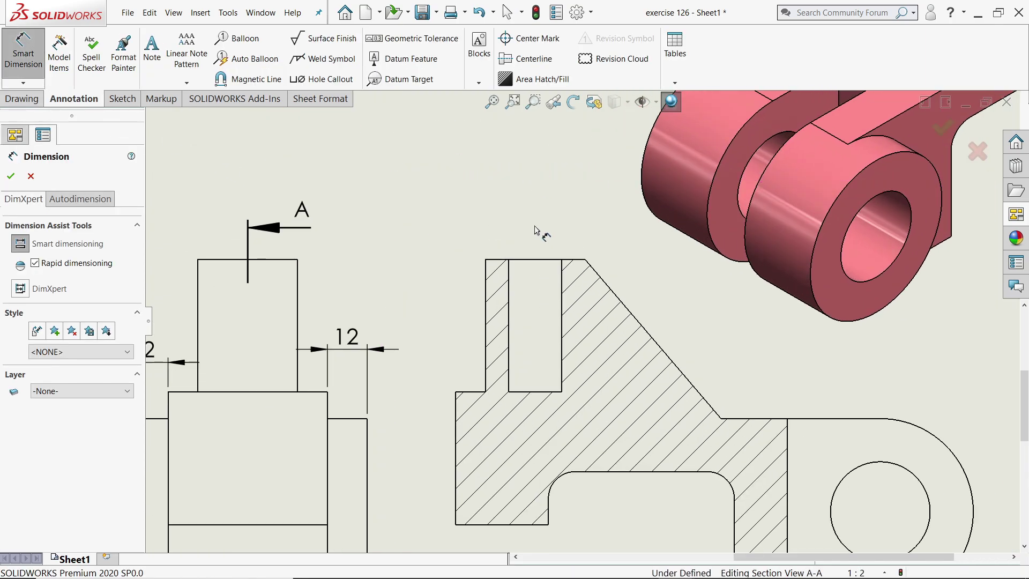
pyautogui.click(510, 338)
pyautogui.click(429, 342)
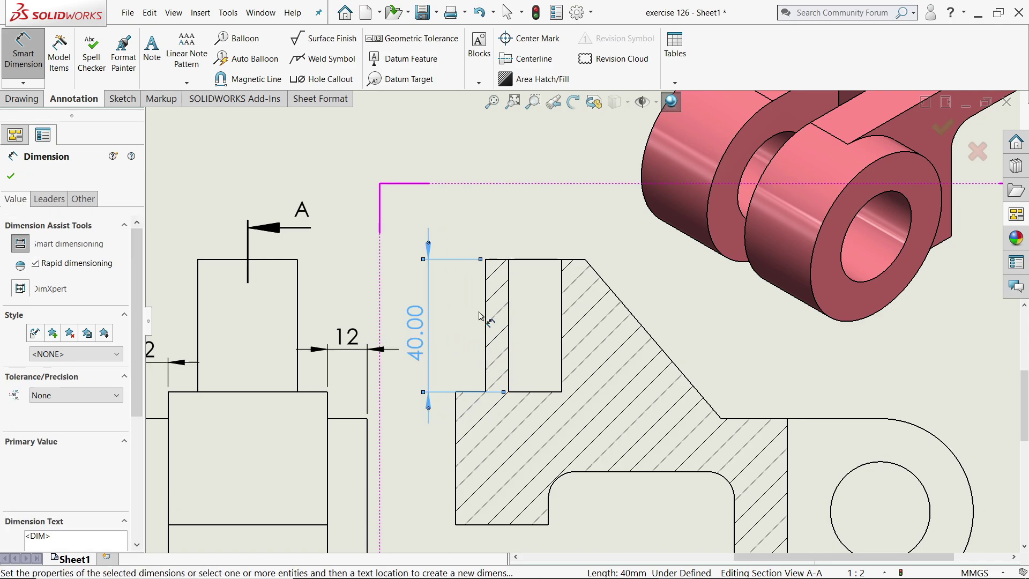
# Step: Add the Ø16.00 slot width dimension above the slot
pyautogui.click(508, 278)
pyautogui.click(562, 332)
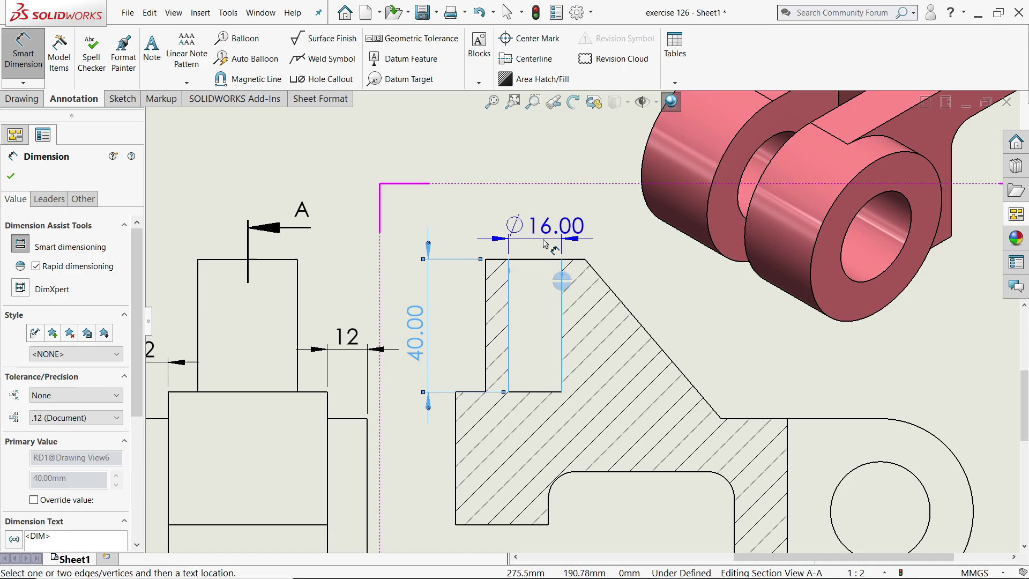
pyautogui.click(545, 244)
pyautogui.scroll(3, 568, 306)
pyautogui.scroll(-2, 744, 439)
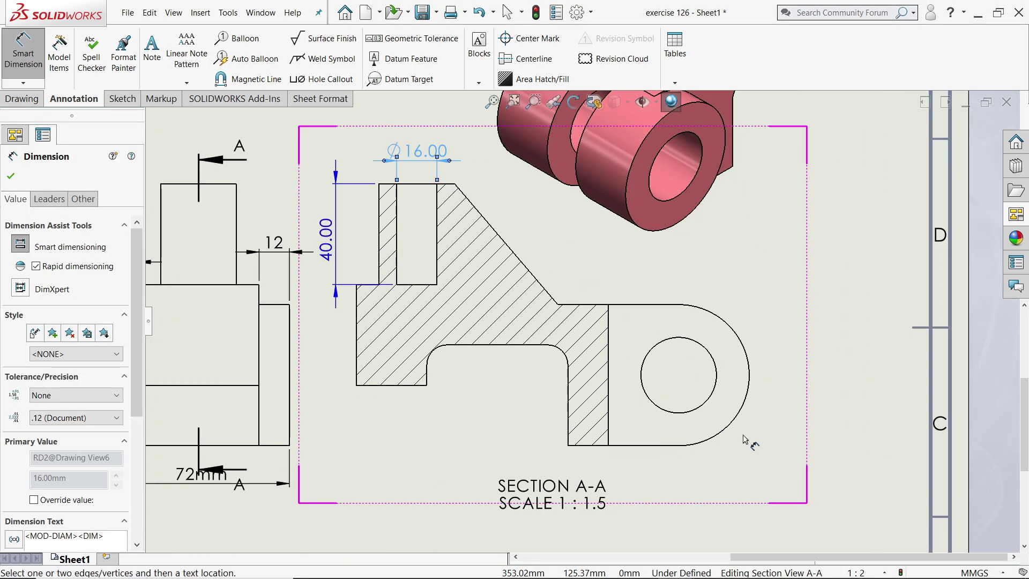
pyautogui.scroll(-1, 744, 439)
# Step: Add a center mark to the lug's hole, then dimension the rounded end R28 and the hole Ø30
pyautogui.click(533, 40)
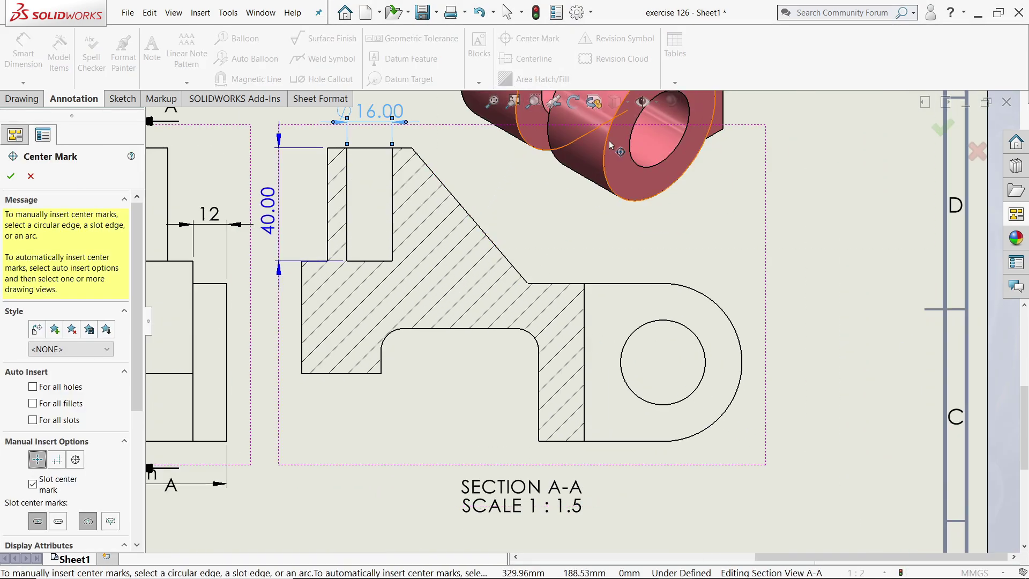
pyautogui.click(703, 384)
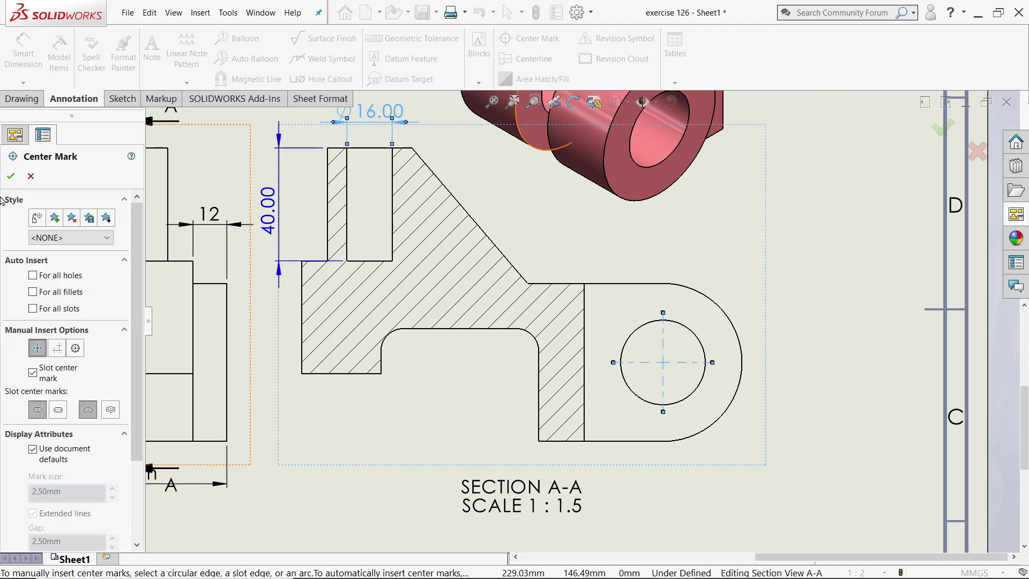
pyautogui.click(13, 180)
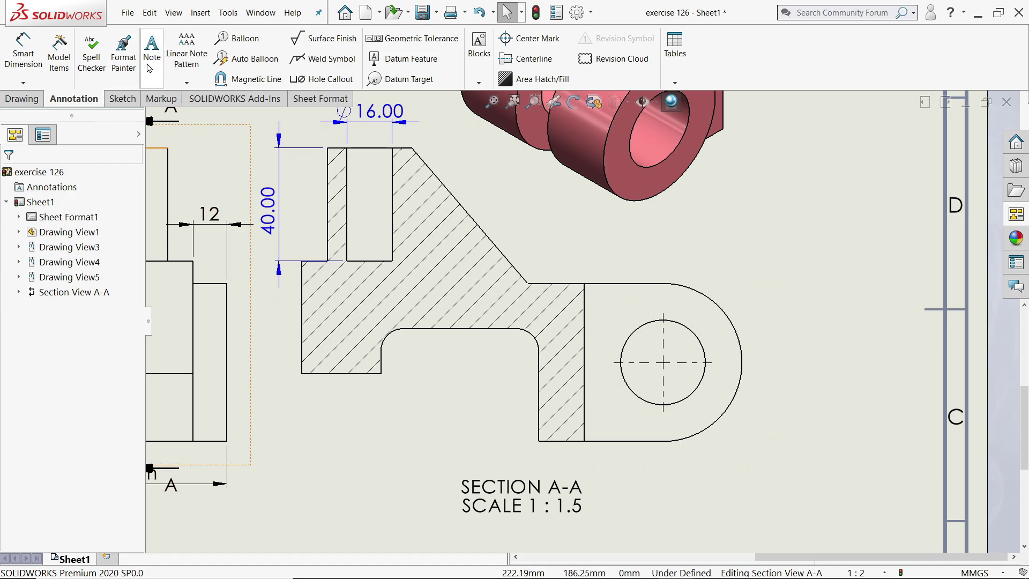
pyautogui.click(23, 53)
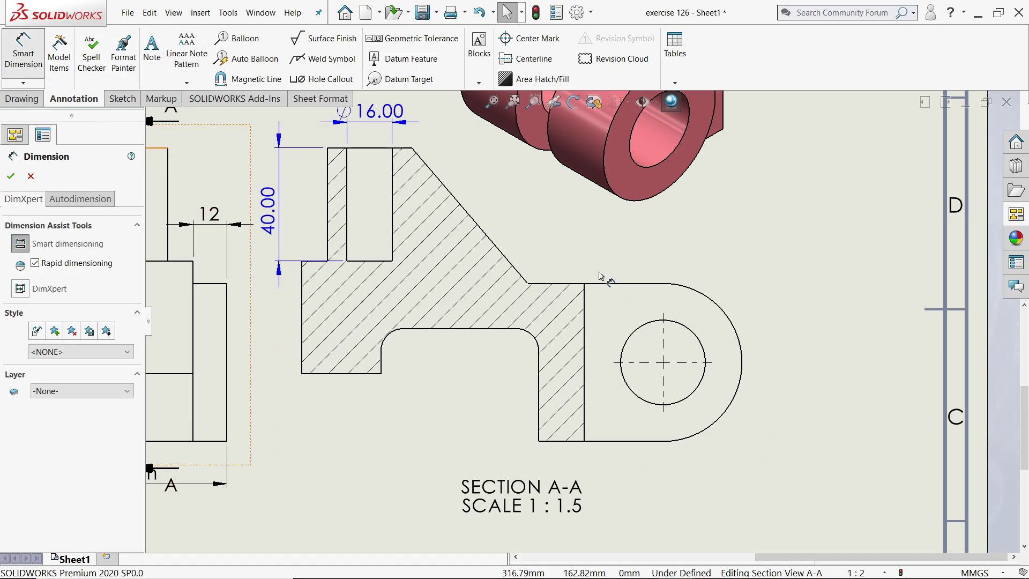
pyautogui.click(740, 335)
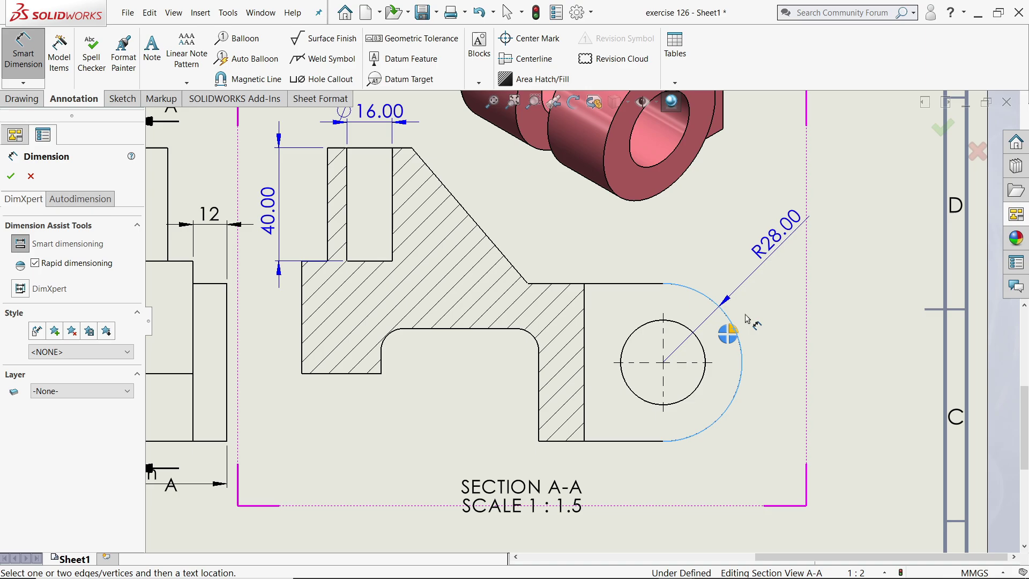
pyautogui.click(765, 293)
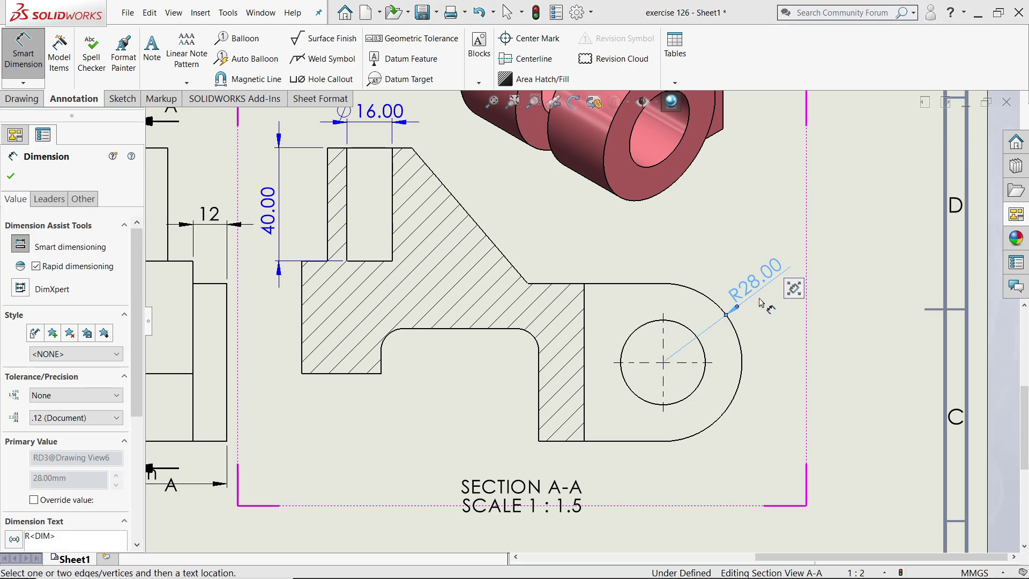
pyautogui.click(695, 397)
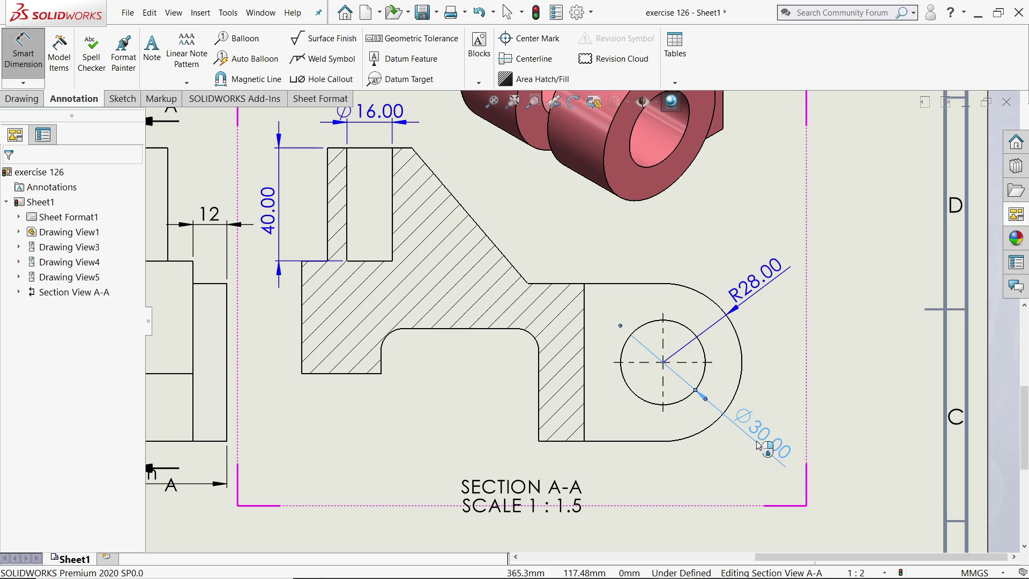
pyautogui.click(760, 446)
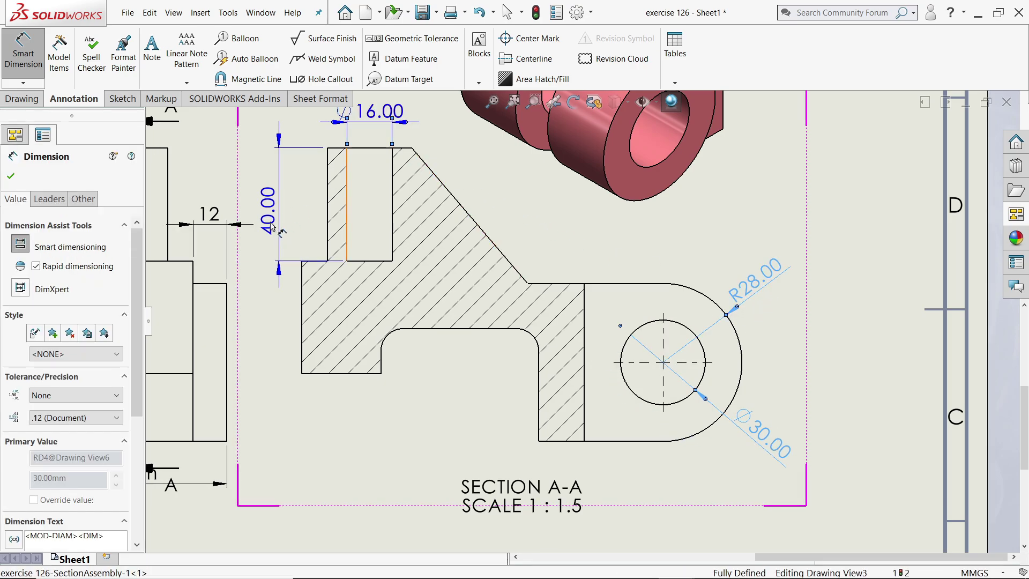
# Step: Set the section dimensions to no decimals on the FORMAT layer and reposition R28 and Ø30
pyautogui.click(59, 417)
pyautogui.click(62, 432)
pyautogui.click(95, 206)
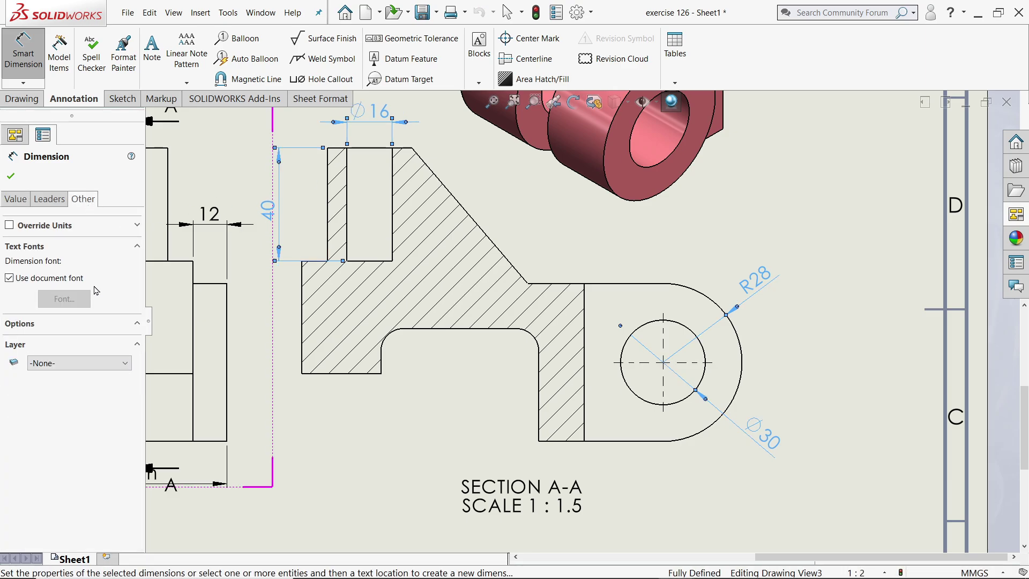
pyautogui.click(74, 363)
pyautogui.click(63, 388)
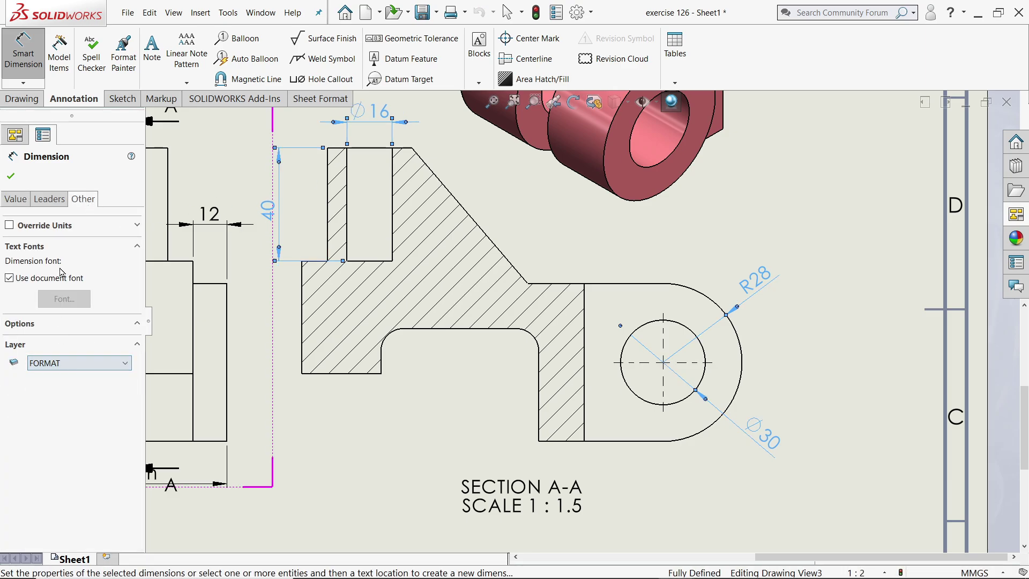
pyautogui.click(52, 200)
pyautogui.click(12, 177)
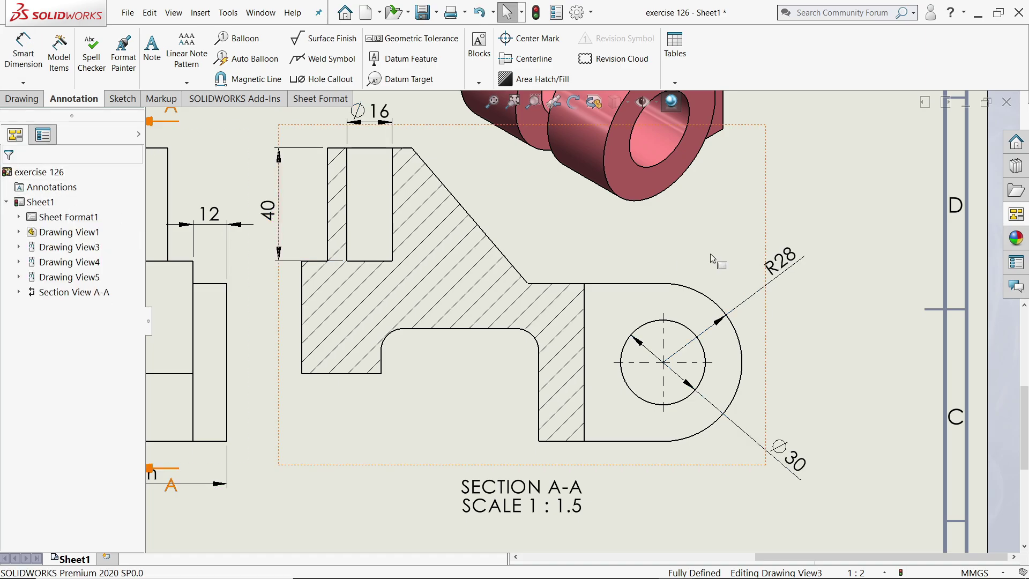
pyautogui.moveTo(784, 265); pyautogui.dragTo(740, 295)
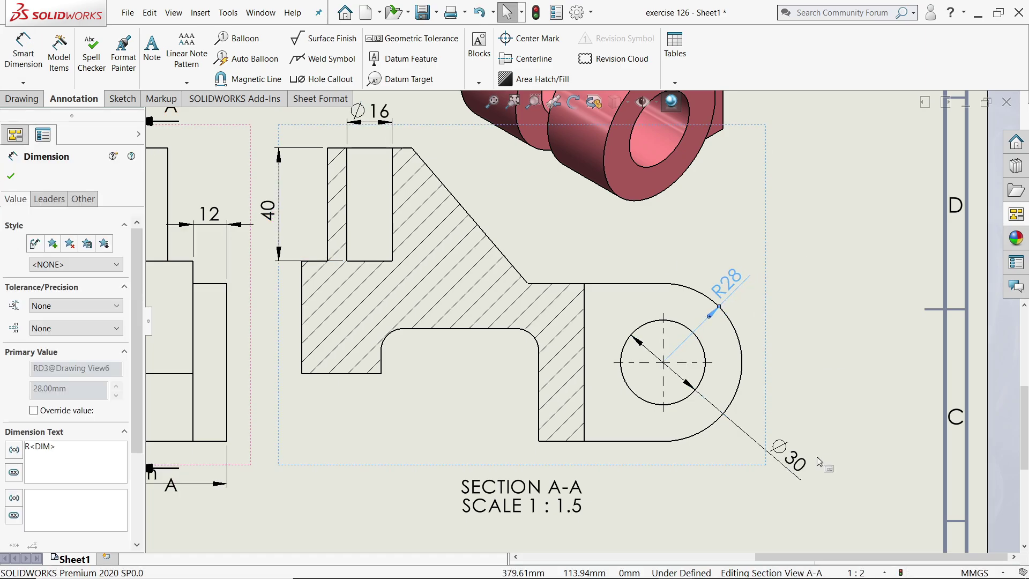
pyautogui.moveTo(791, 453); pyautogui.dragTo(784, 460)
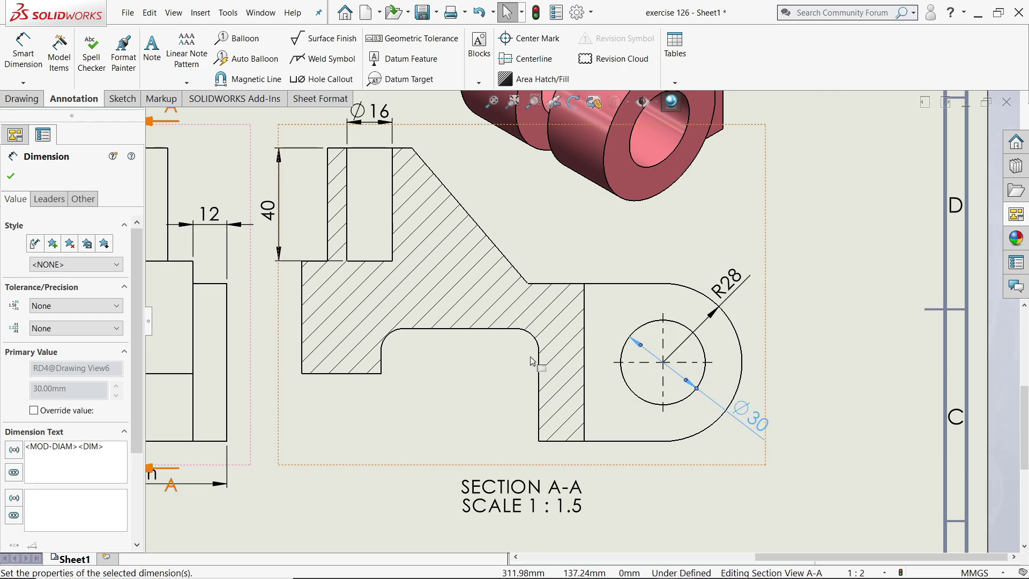
pyautogui.scroll(5, 535, 364)
pyautogui.scroll(-3, 348, 227)
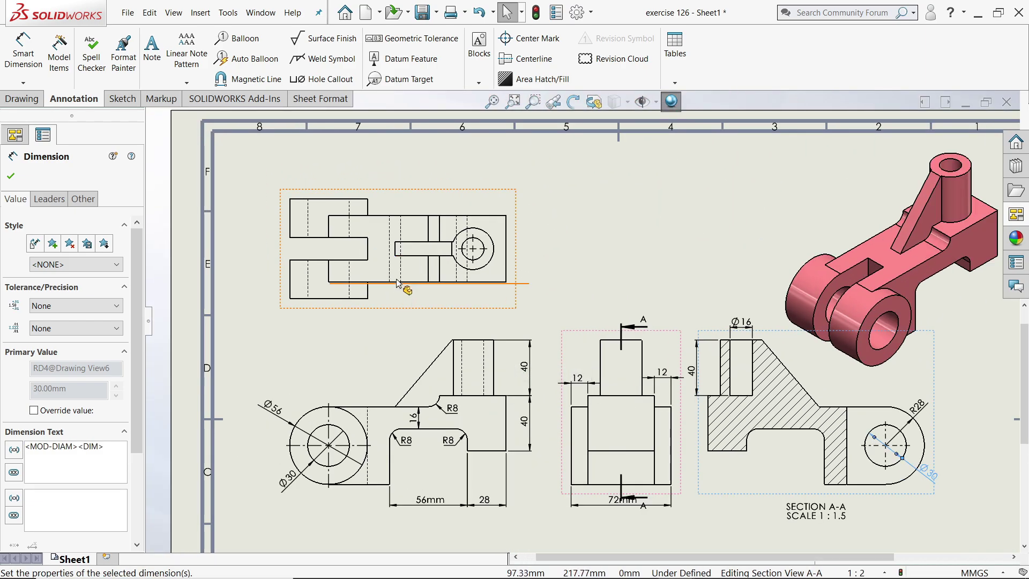
pyautogui.scroll(-2, 364, 273)
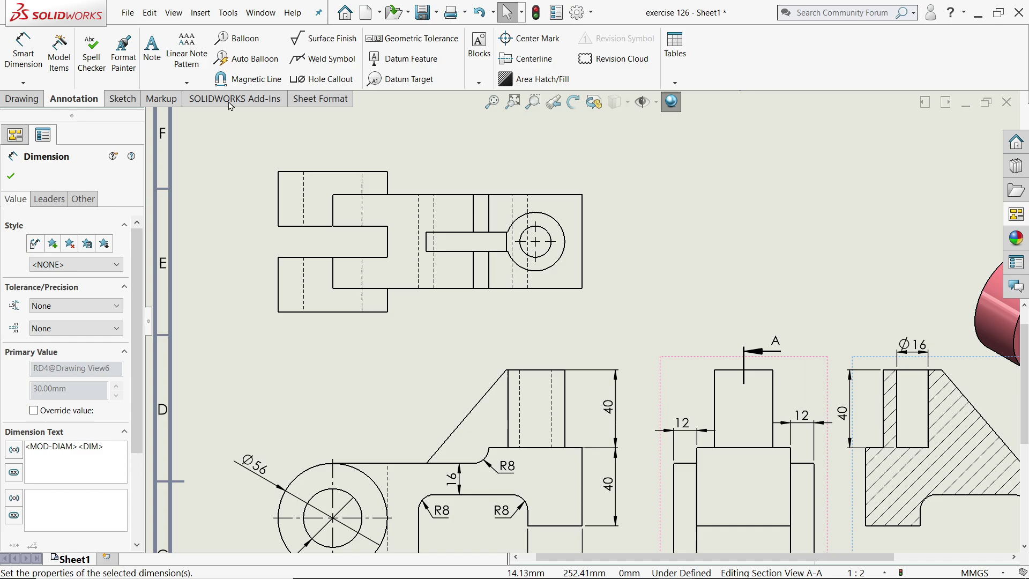
pyautogui.scroll(3, 582, 321)
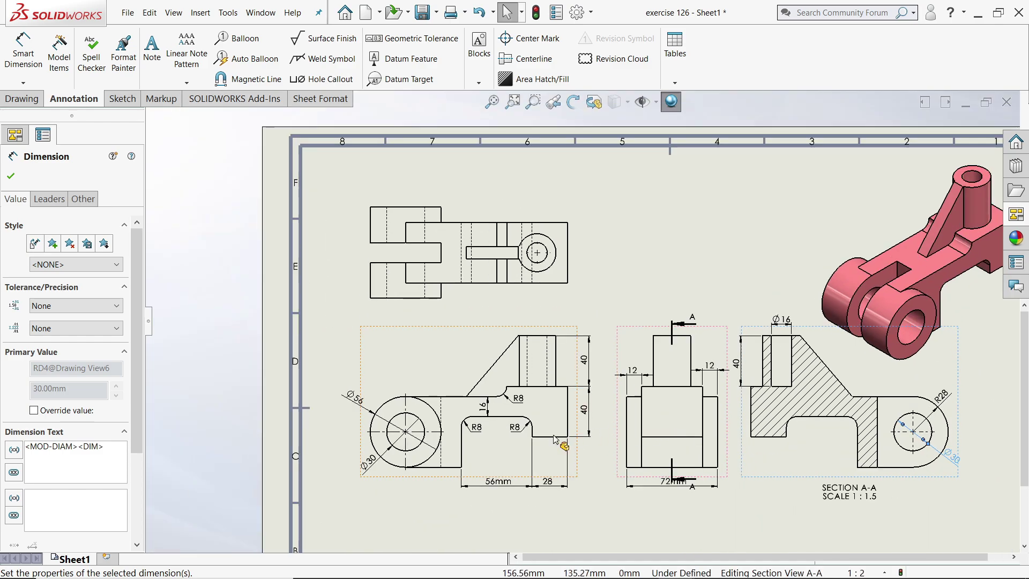
pyautogui.scroll(-2, 522, 453)
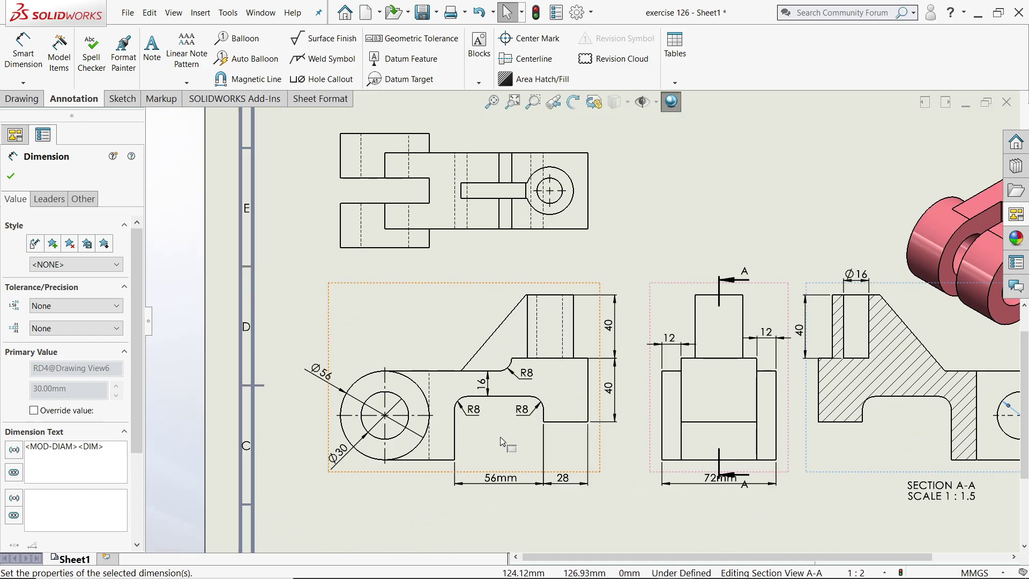
pyautogui.click(22, 98)
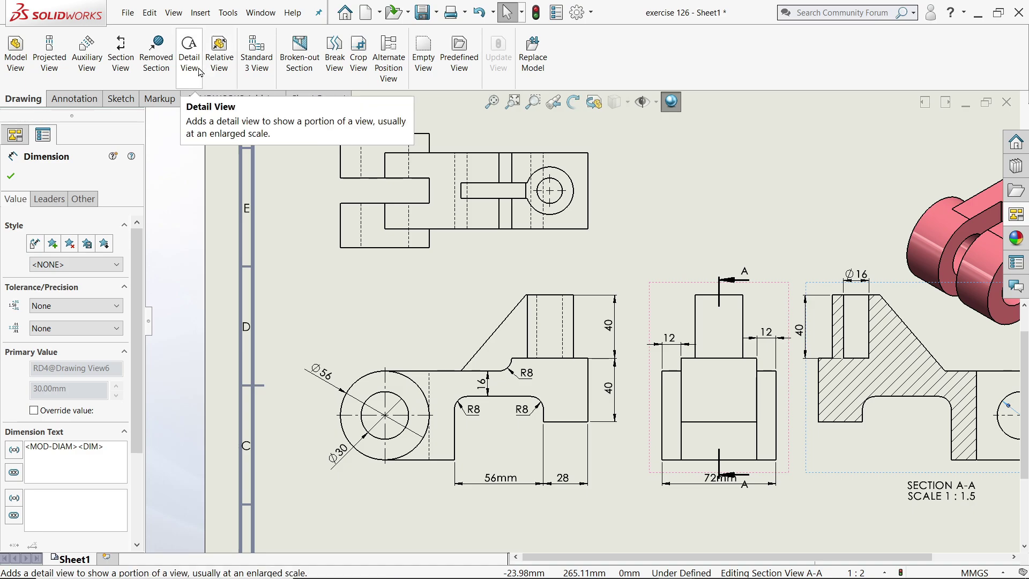
pyautogui.scroll(-1, 534, 435)
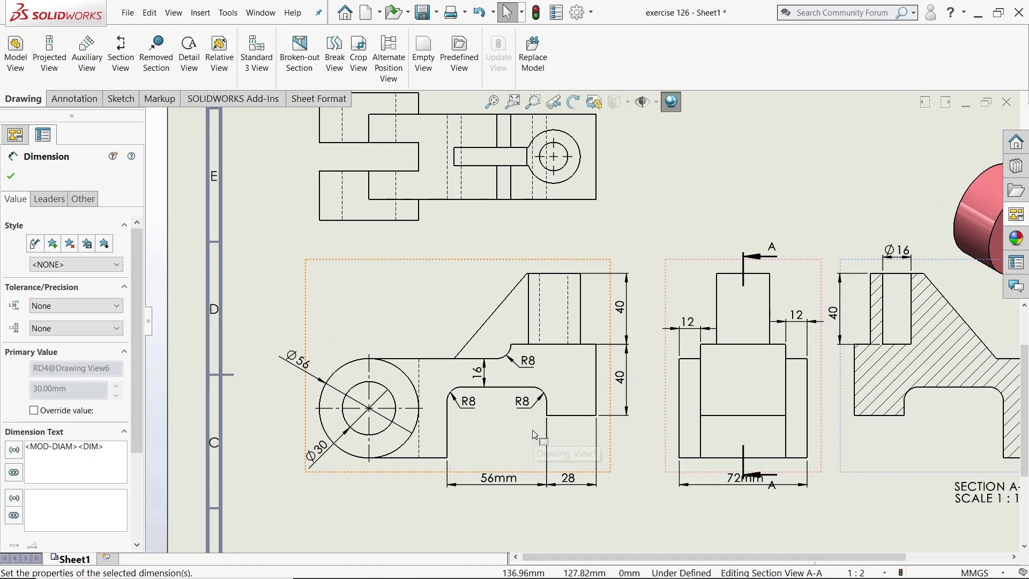
pyautogui.scroll(2, 534, 432)
pyautogui.click(579, 400)
pyautogui.click(580, 406)
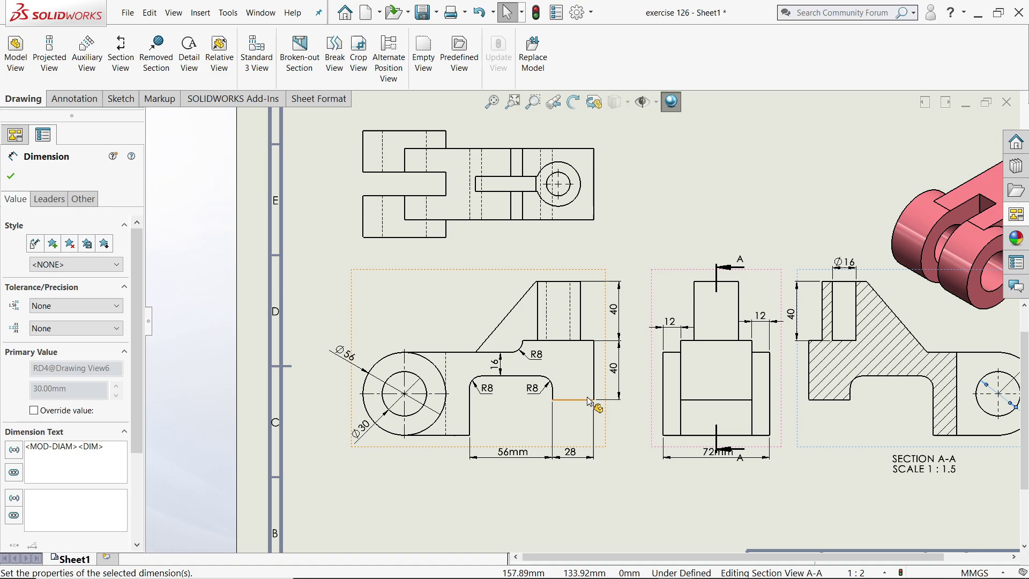
pyautogui.scroll(1, 574, 283)
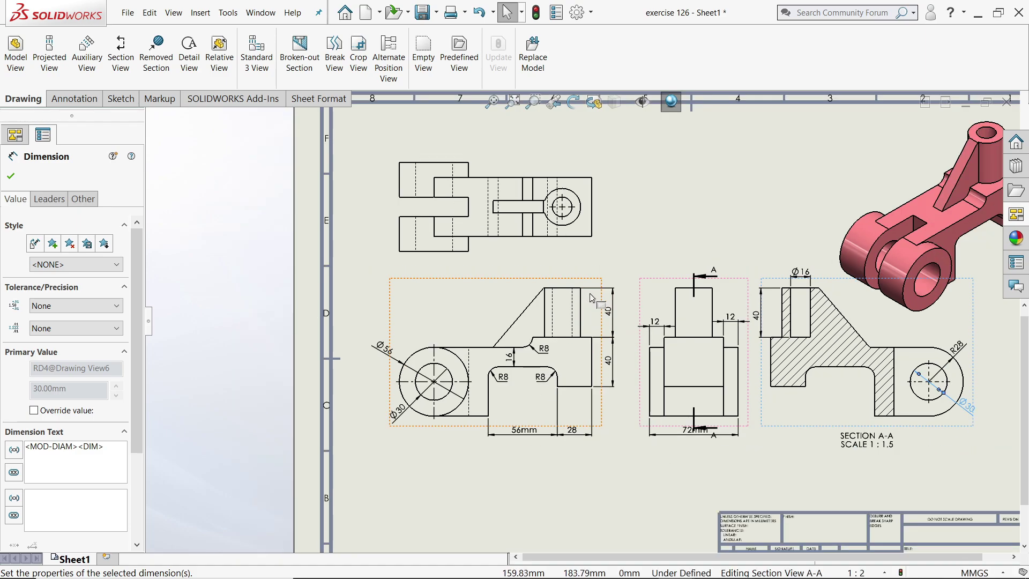
pyautogui.scroll(-3, 535, 236)
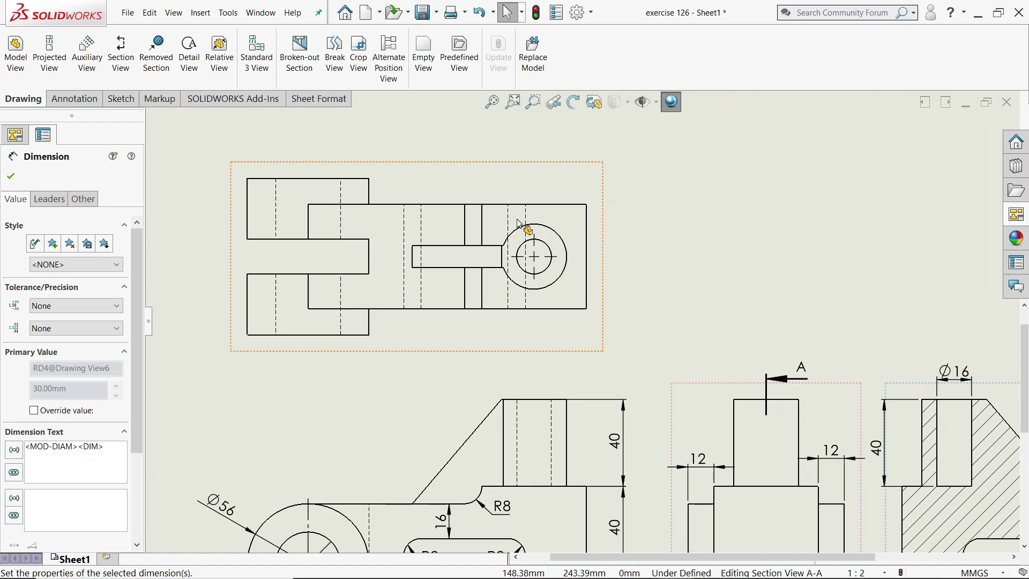
pyautogui.click(189, 53)
pyautogui.scroll(-2, 562, 279)
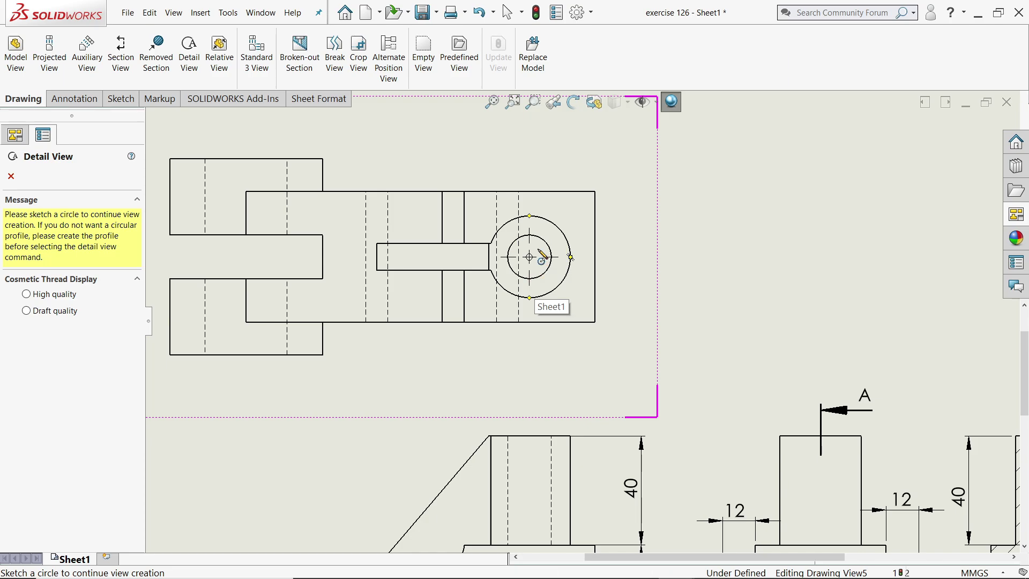
pyautogui.click(538, 249)
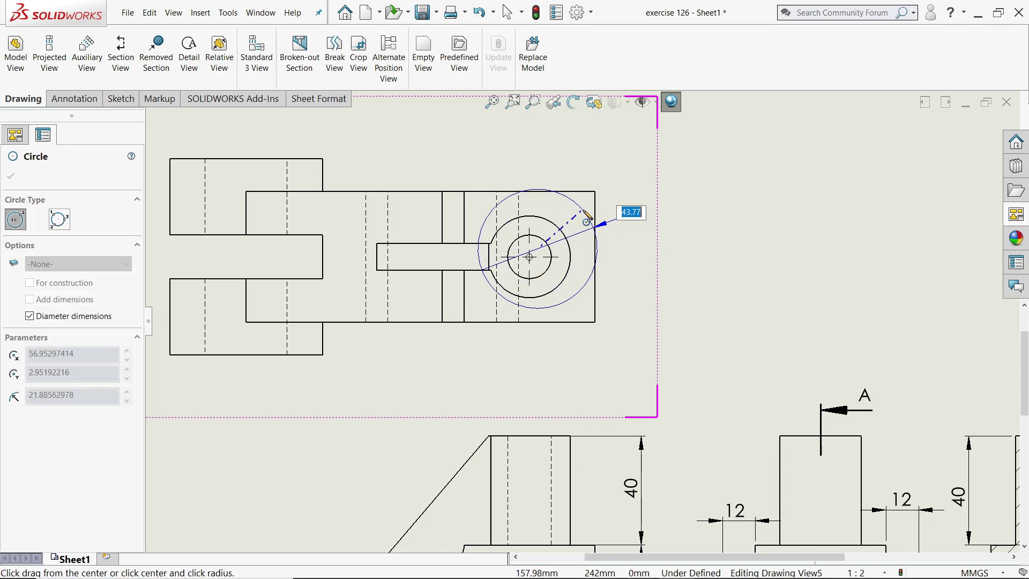
pyautogui.click(586, 217)
pyautogui.scroll(2, 705, 243)
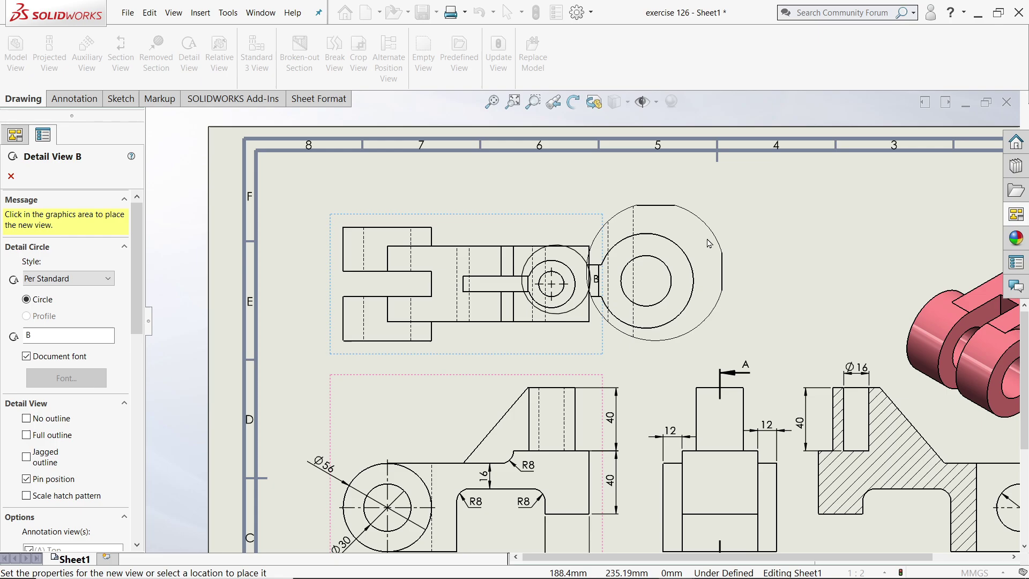
pyautogui.scroll(1, 739, 255)
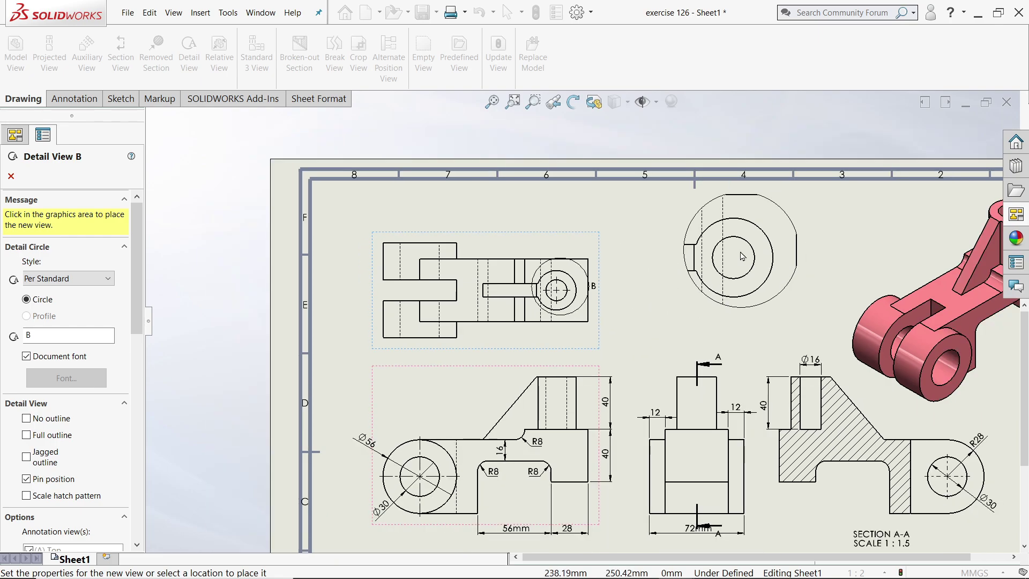
pyautogui.press('Escape')
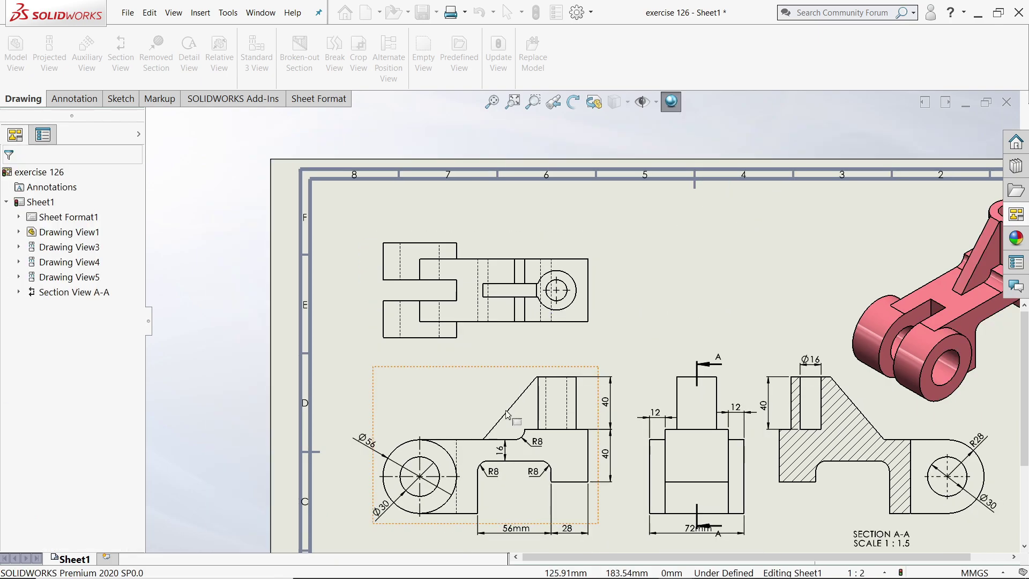
pyautogui.scroll(-4, 537, 449)
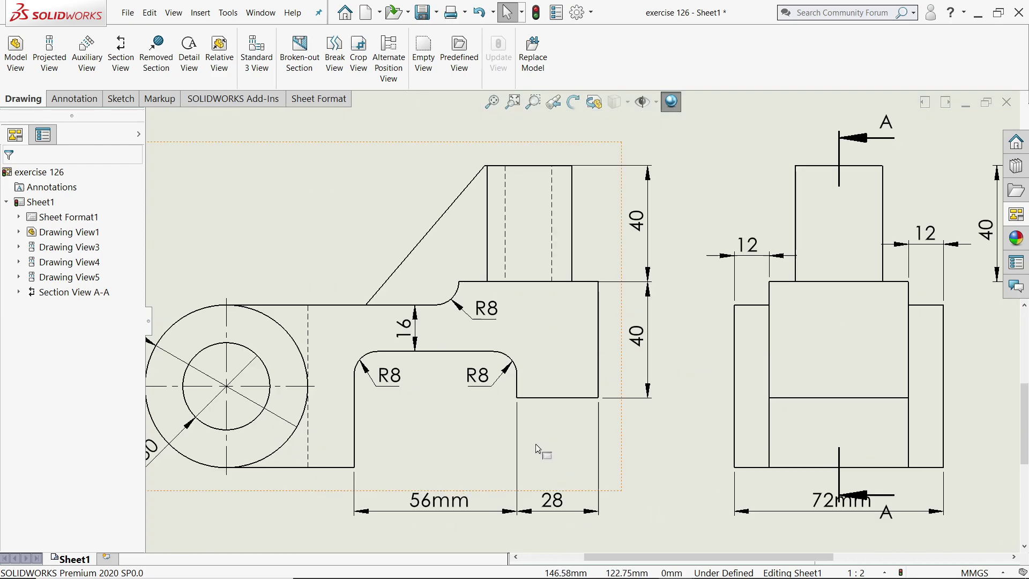
pyautogui.scroll(2, 538, 449)
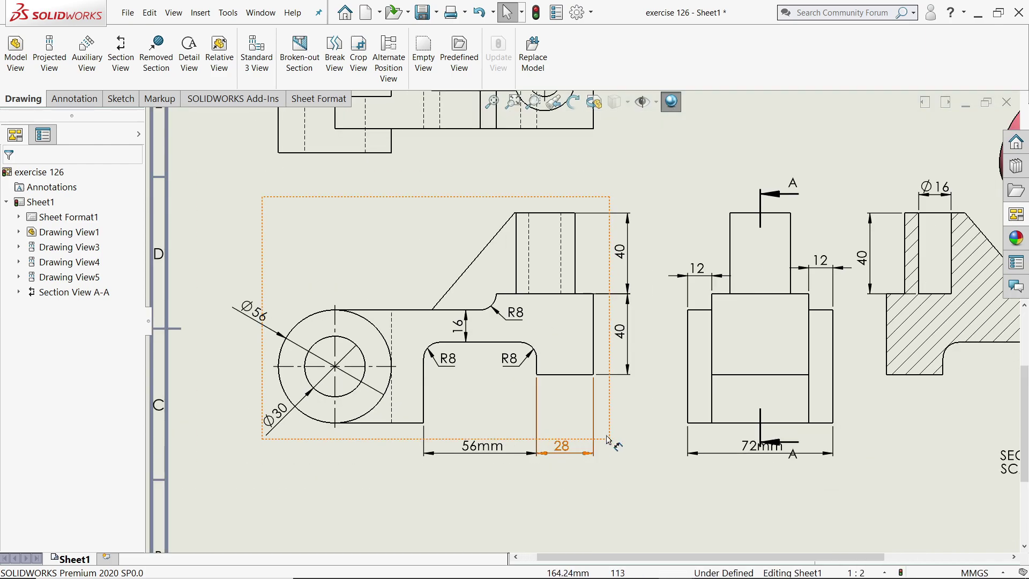
pyautogui.scroll(3, 608, 439)
pyautogui.scroll(-2, 621, 423)
pyautogui.scroll(2, 629, 415)
pyautogui.scroll(1, 630, 412)
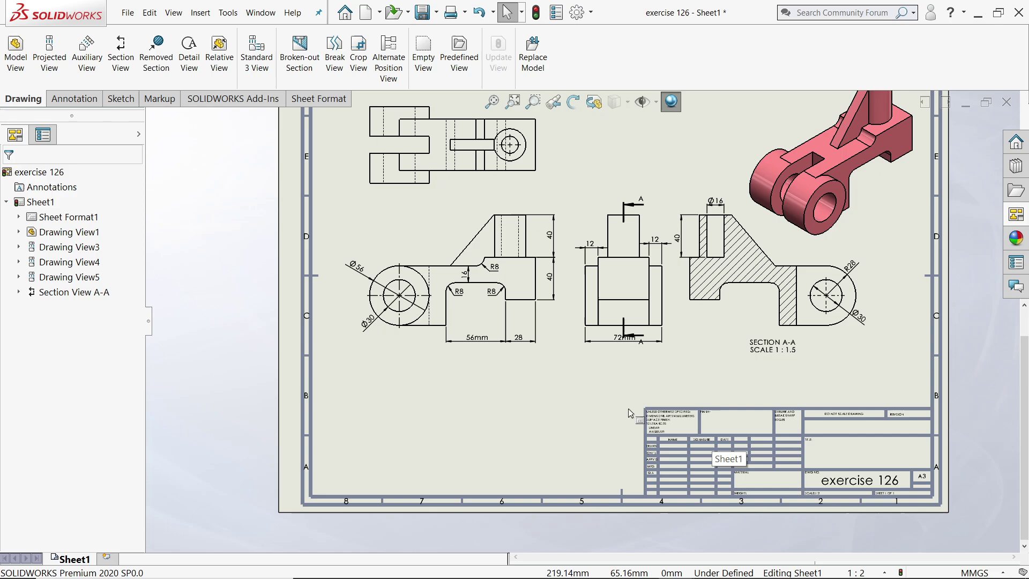
pyautogui.scroll(-1, 546, 182)
pyautogui.scroll(3, 523, 230)
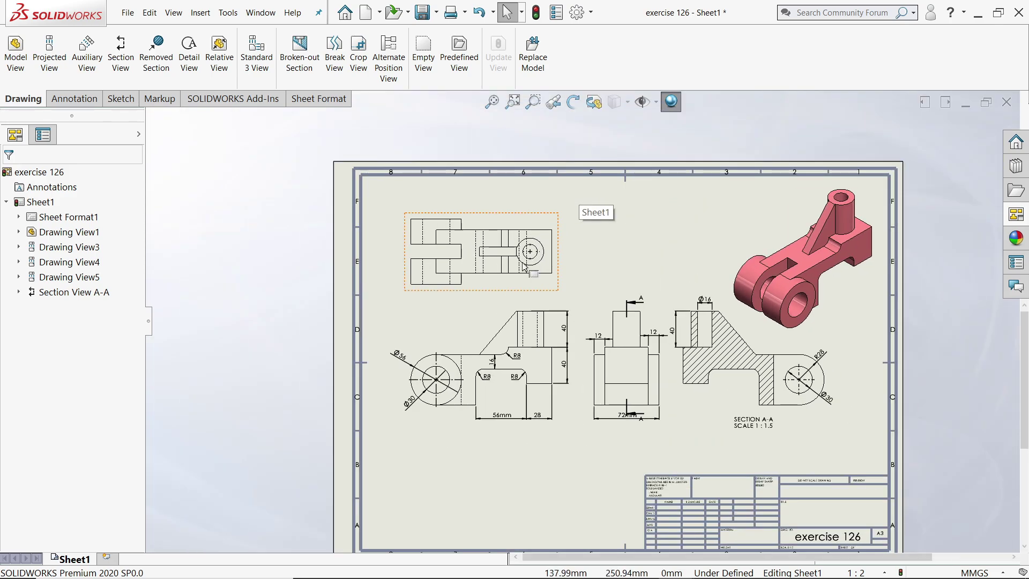
pyautogui.scroll(-2, 523, 266)
pyautogui.scroll(-1, 512, 300)
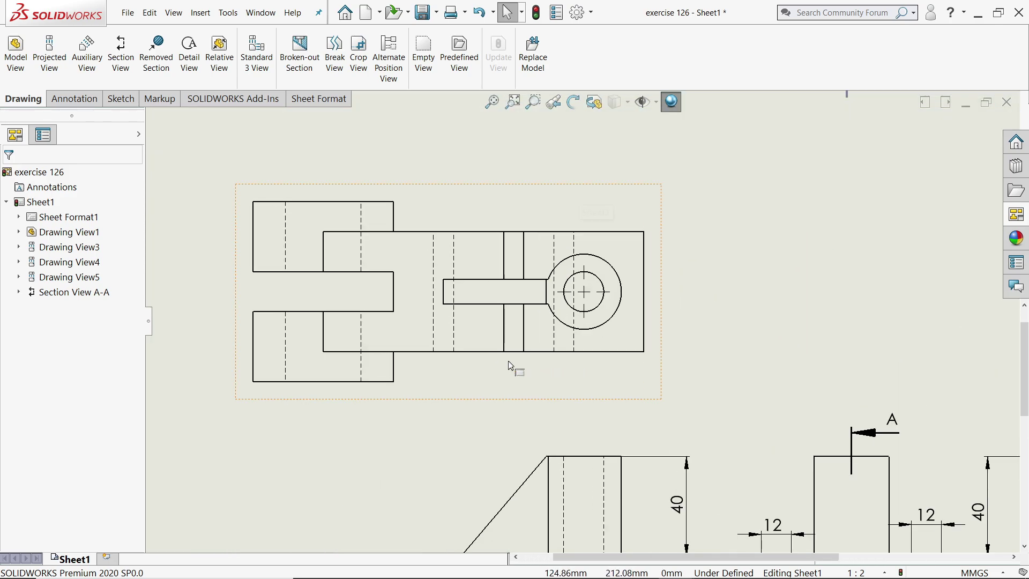
# Step: Dimension the top view's left side with 28 and the 16 slot width
pyautogui.click(75, 103)
pyautogui.click(23, 54)
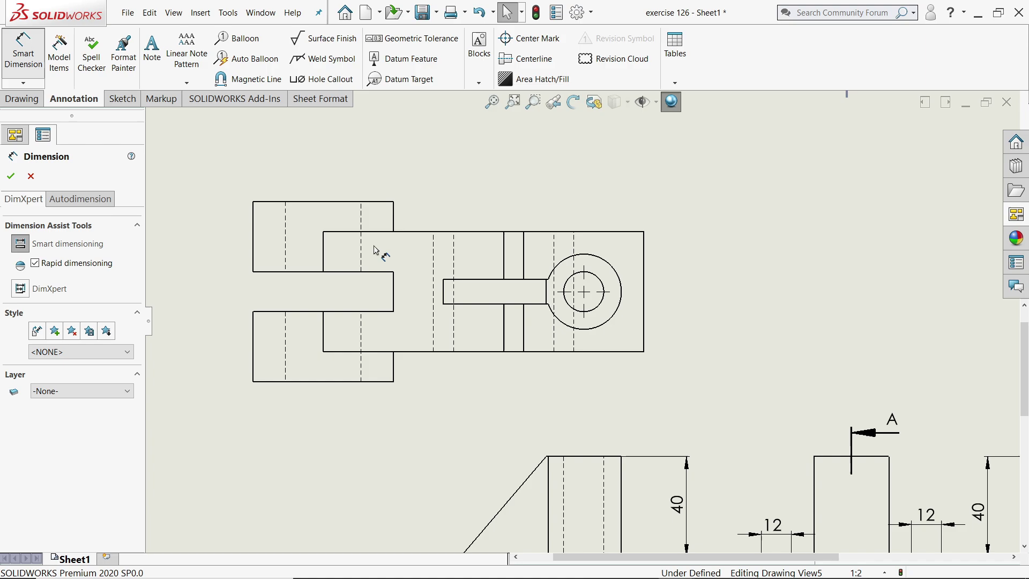
pyautogui.click(254, 243)
pyautogui.click(253, 234)
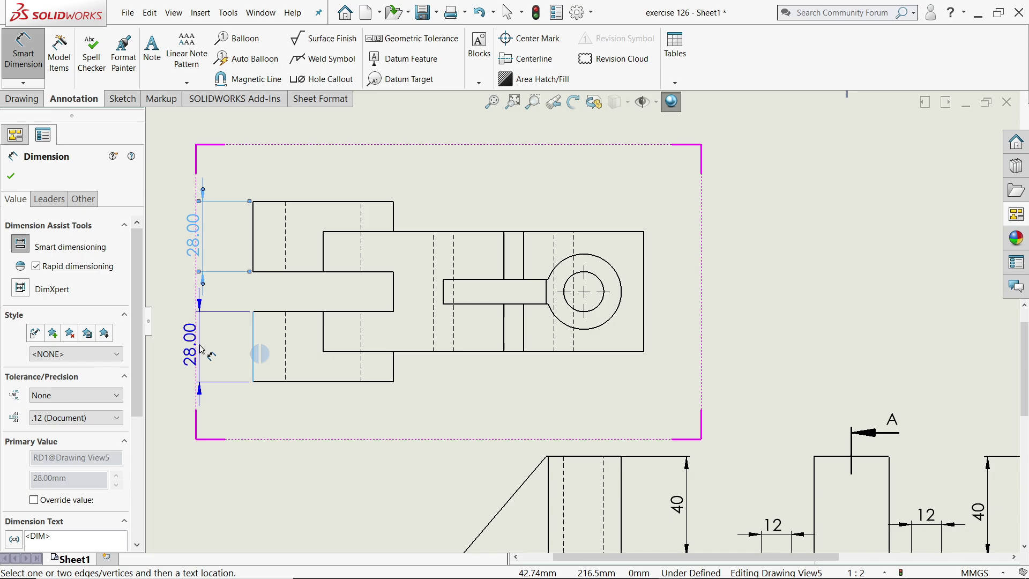
pyautogui.click(206, 349)
pyautogui.click(269, 271)
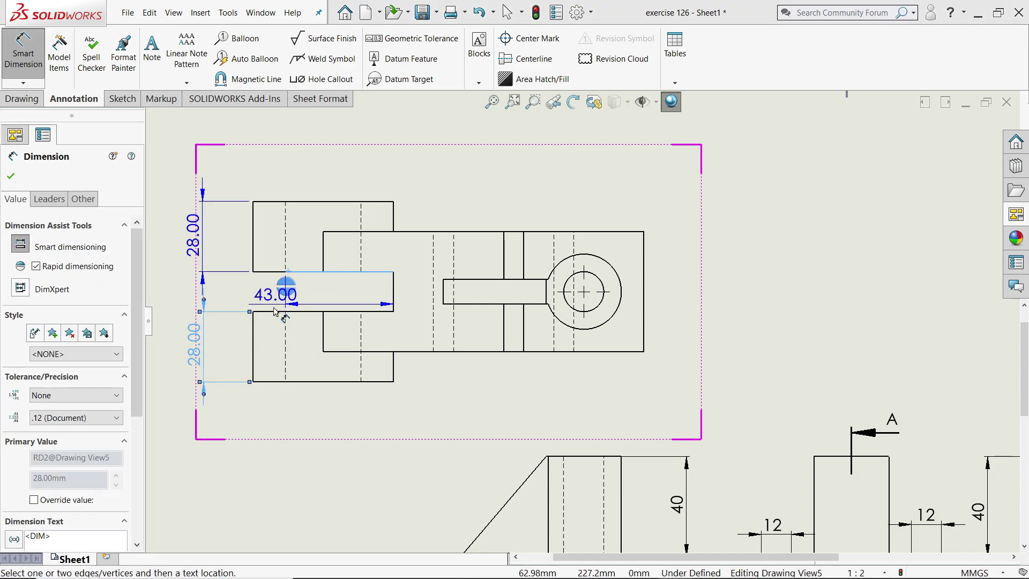
pyautogui.click(272, 313)
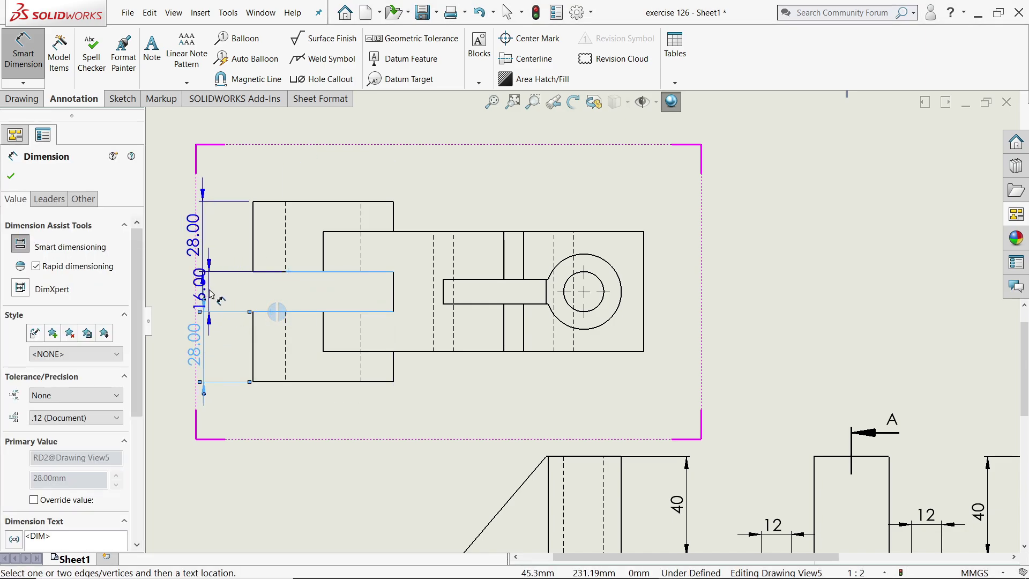
pyautogui.click(209, 294)
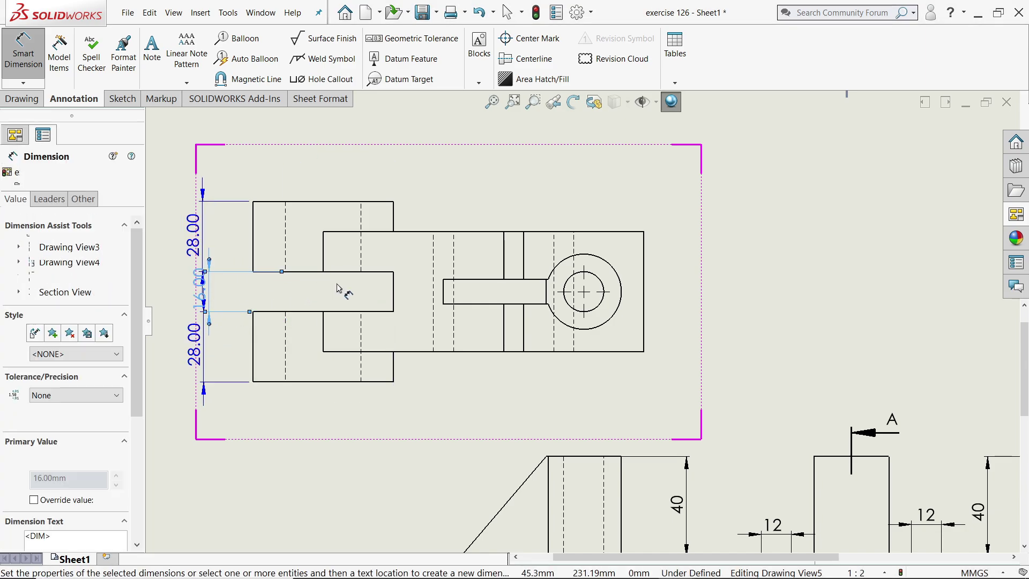
# Step: Add the 28 step dimension above the top view
pyautogui.click(394, 292)
pyautogui.click(323, 247)
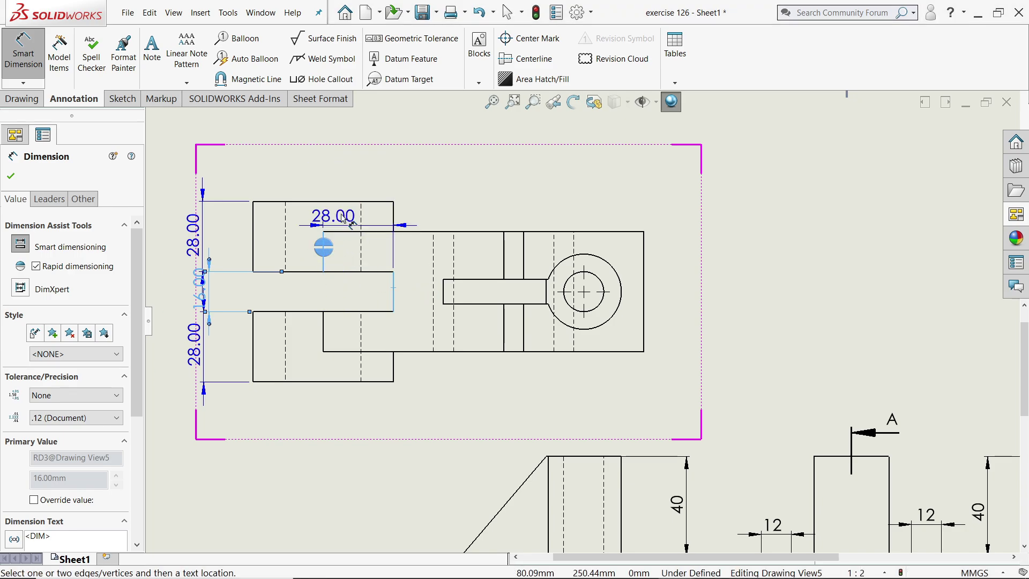
pyautogui.click(358, 189)
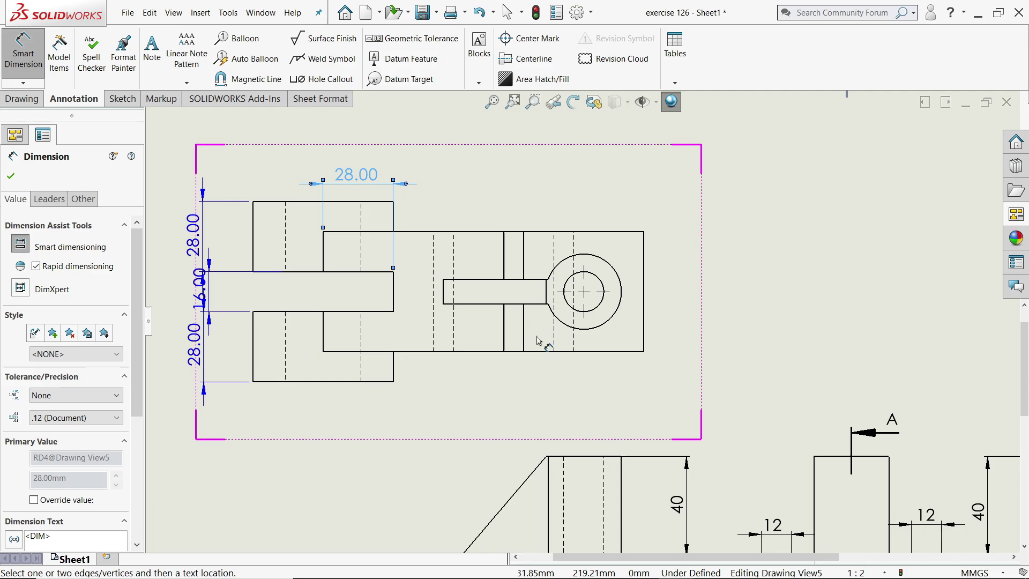
pyautogui.scroll(3, 557, 353)
pyautogui.scroll(-3, 531, 361)
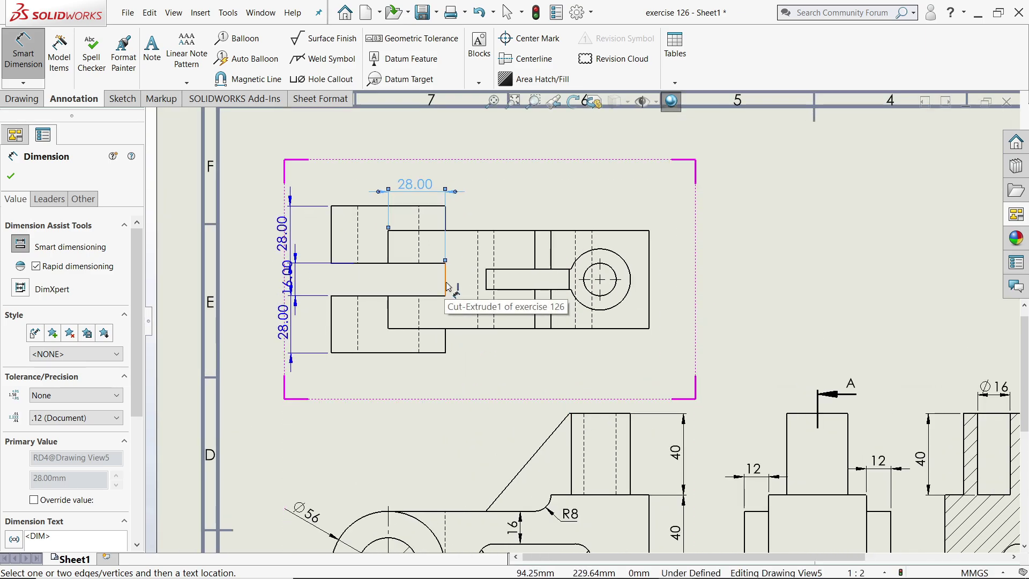
# Step: Dimension the 80 and 48 bottom lengths and the 48 right-end height, cancelling a stray radius
pyautogui.click(391, 322)
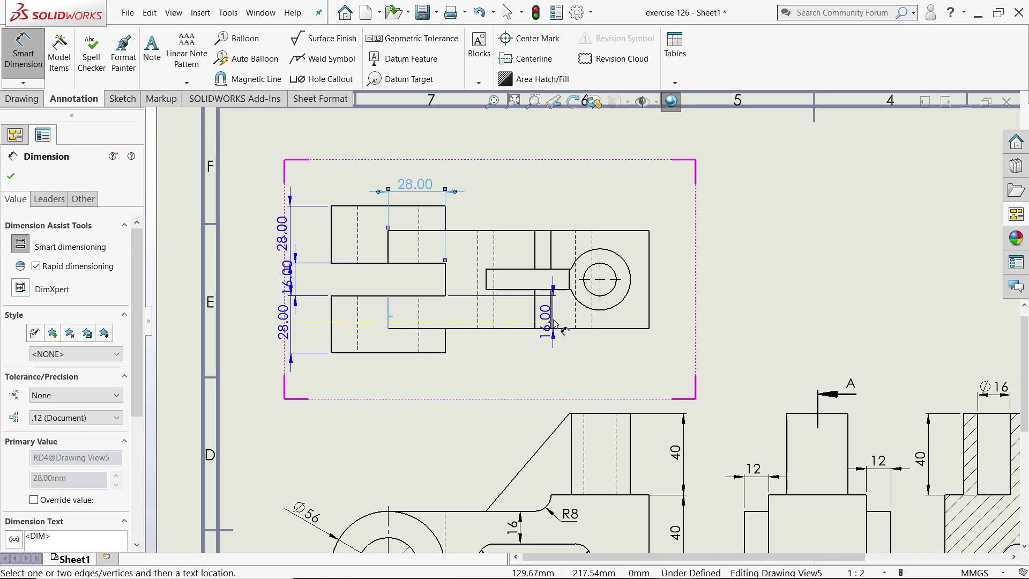
pyautogui.click(551, 321)
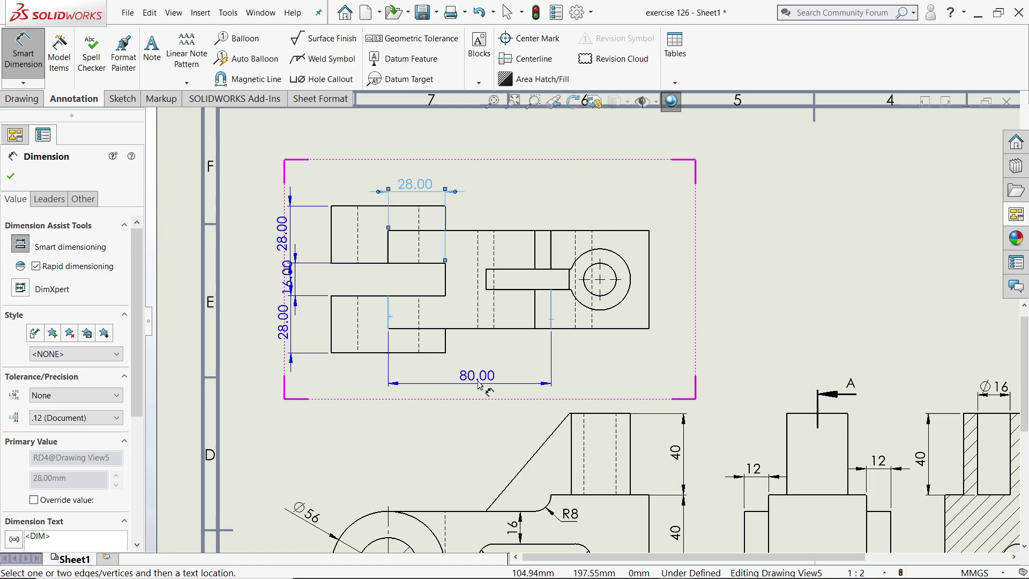
pyautogui.click(478, 383)
pyautogui.click(649, 313)
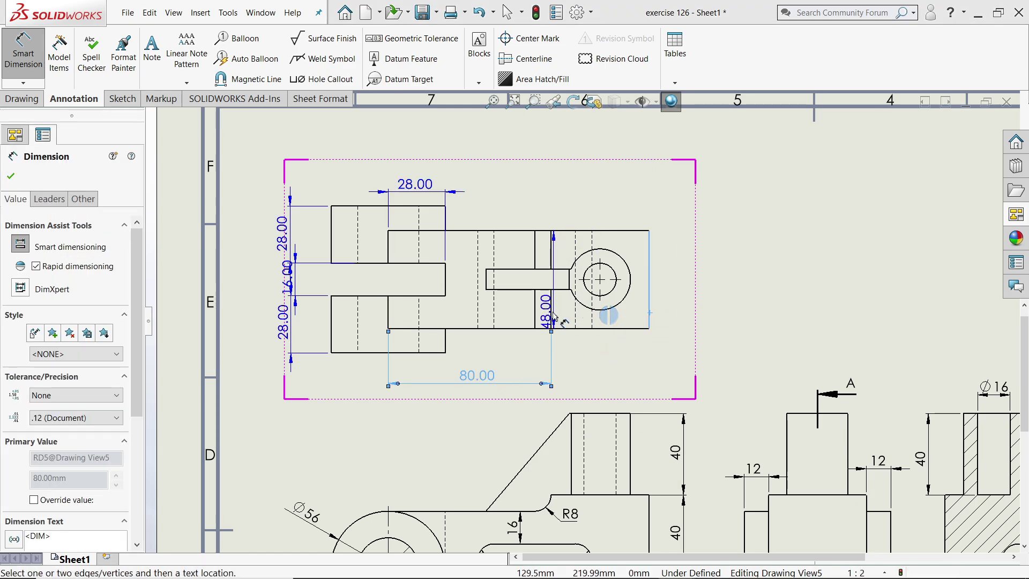
pyautogui.click(551, 317)
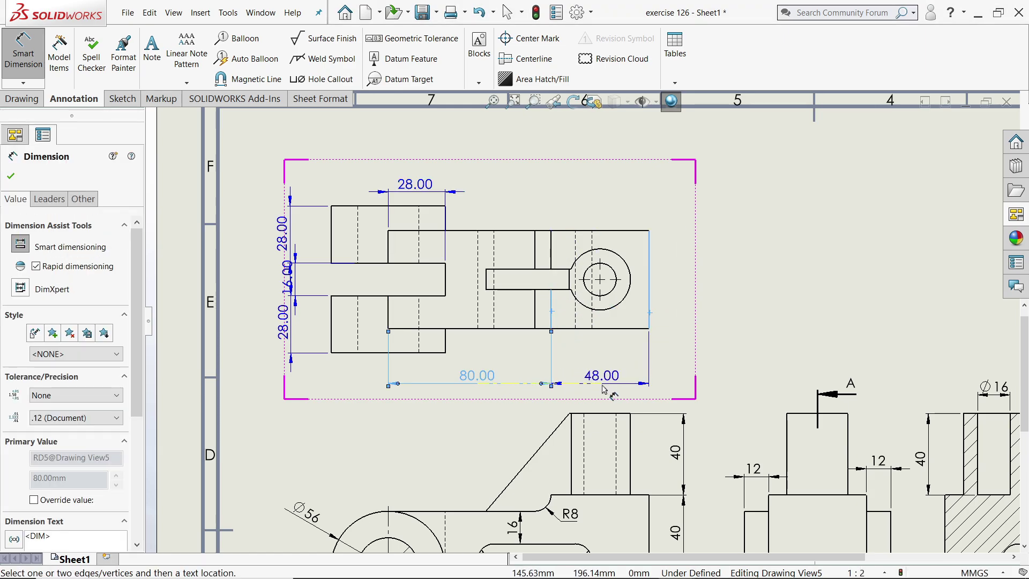
pyautogui.click(604, 388)
pyautogui.click(651, 287)
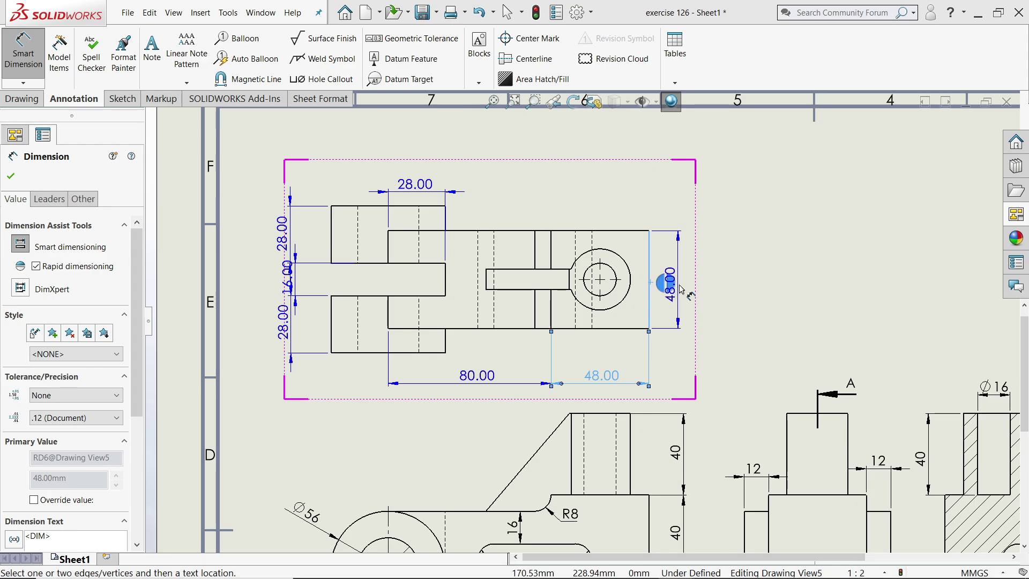
pyautogui.click(668, 281)
pyautogui.scroll(-5, 662, 276)
pyautogui.scroll(-2, 613, 284)
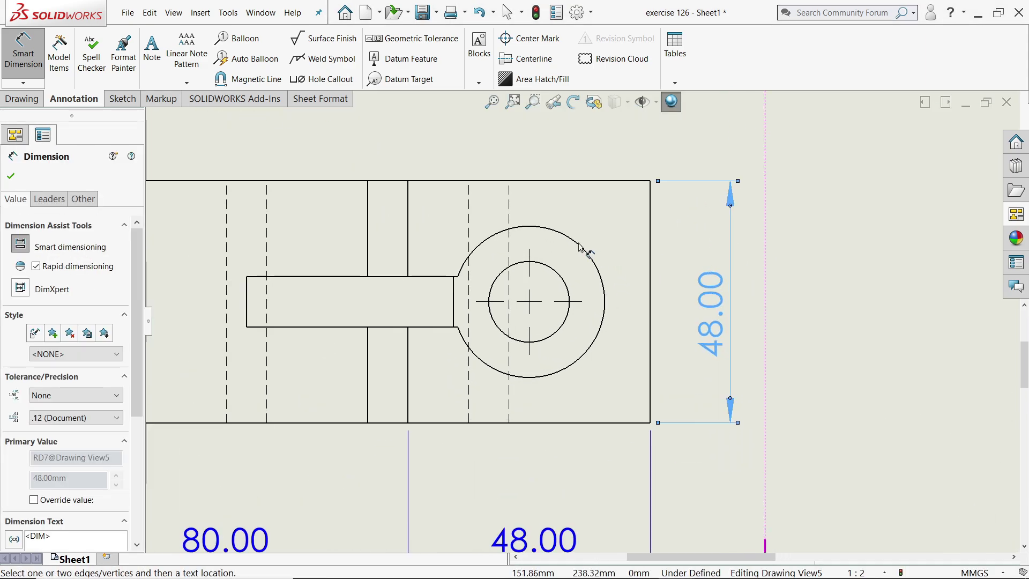
pyautogui.click(571, 247)
pyautogui.press('Escape')
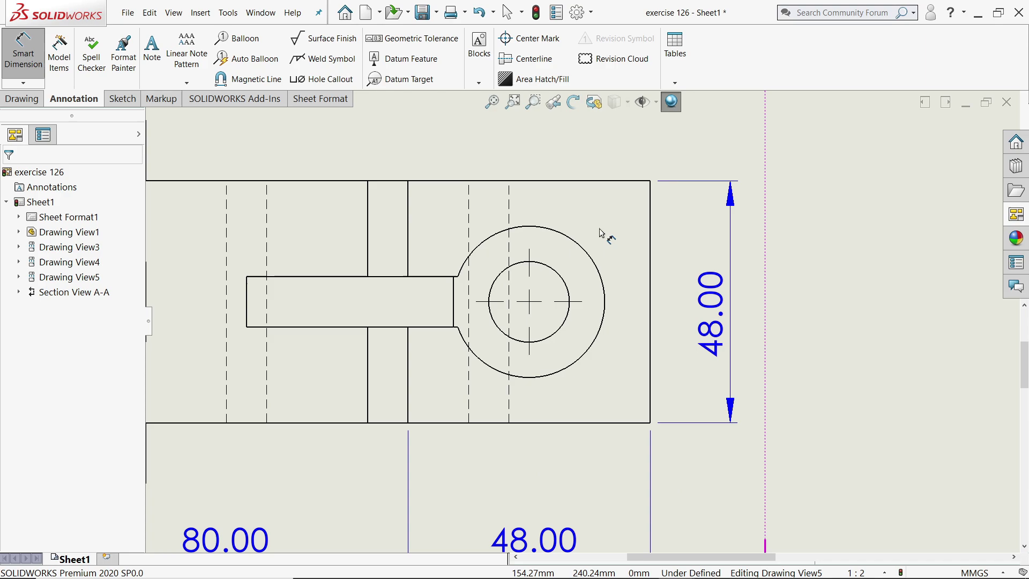
# Step: Add a Ø30 leader note pointing at the outer circle of the round end
pyautogui.click(558, 273)
pyautogui.press('Escape')
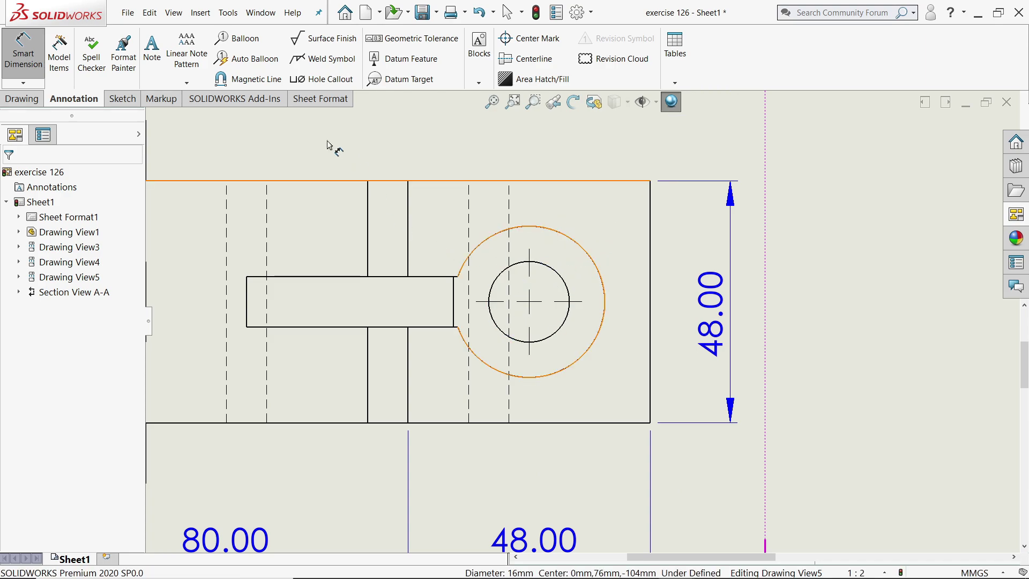
pyautogui.scroll(-2, 492, 197)
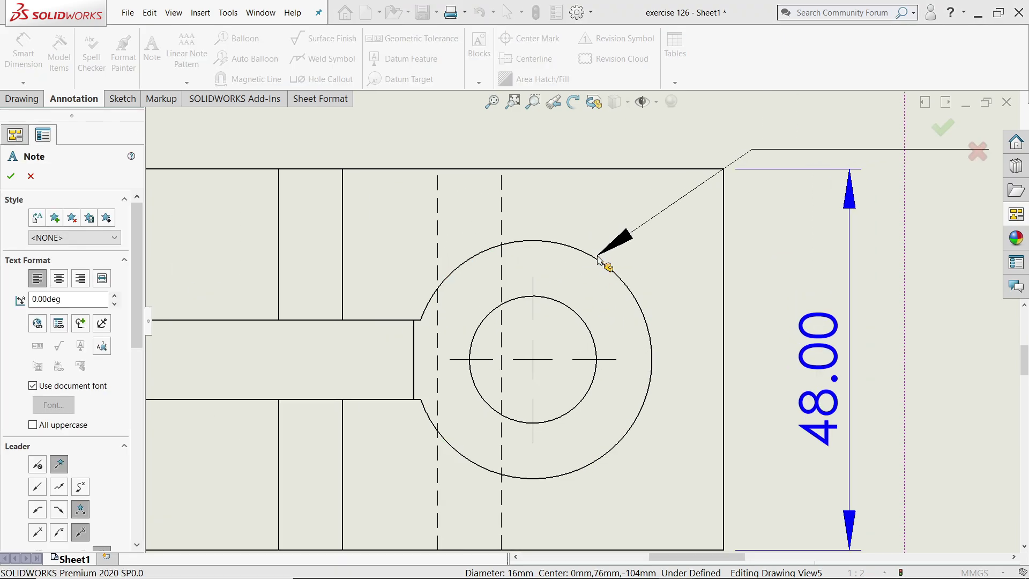
pyautogui.click(596, 257)
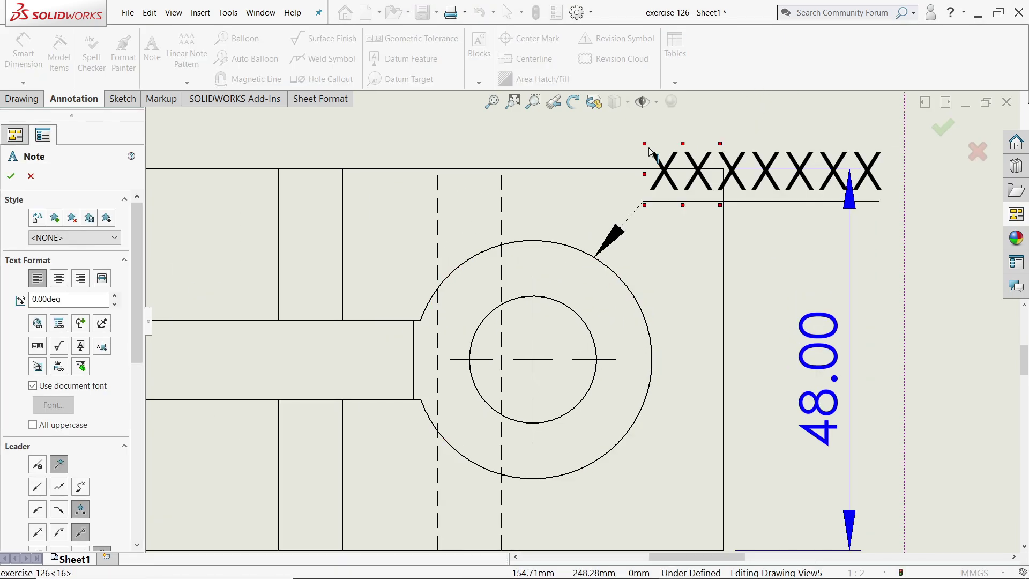
pyautogui.click(649, 154)
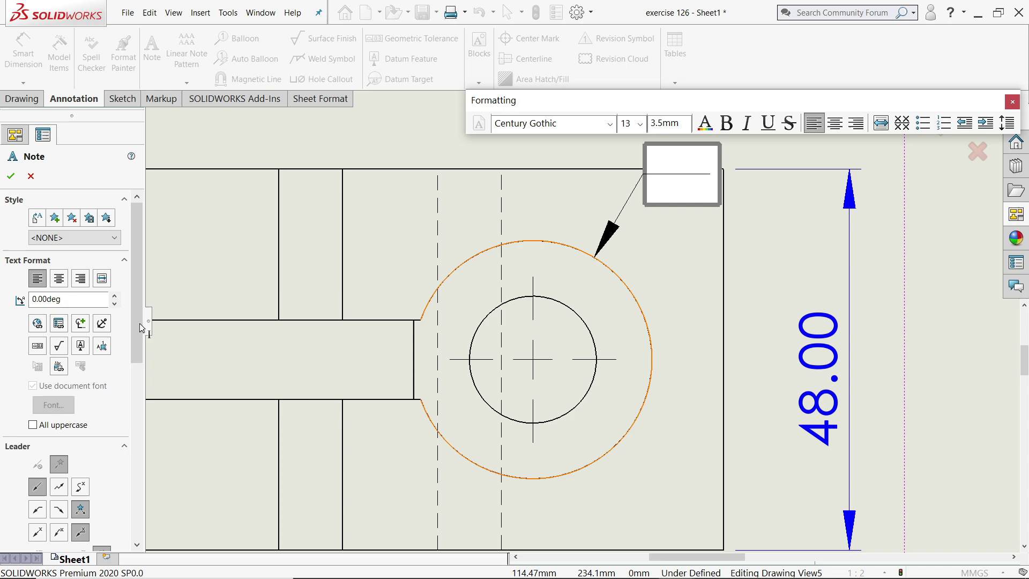
pyautogui.click(81, 324)
pyautogui.click(129, 343)
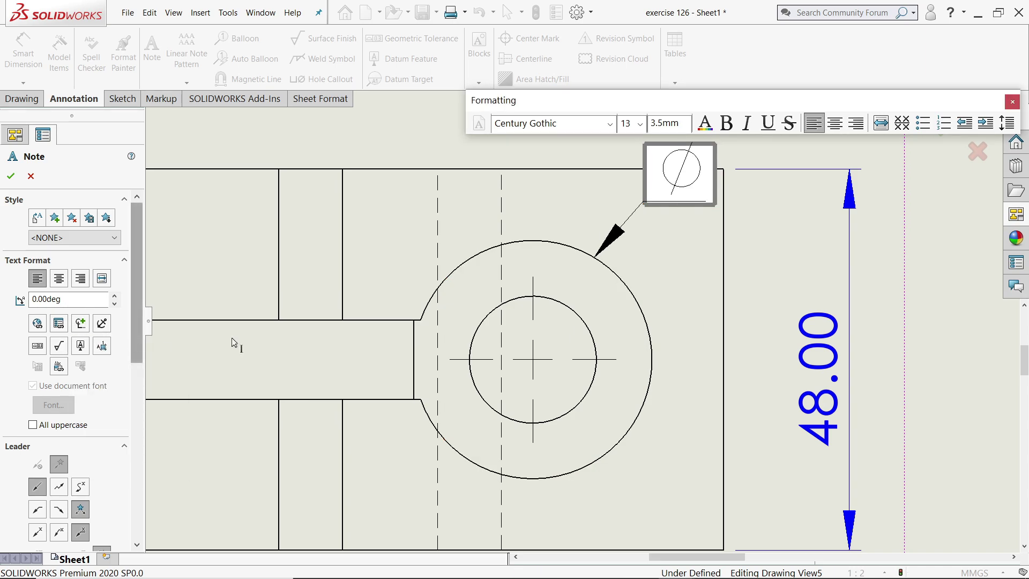
pyautogui.write('30')
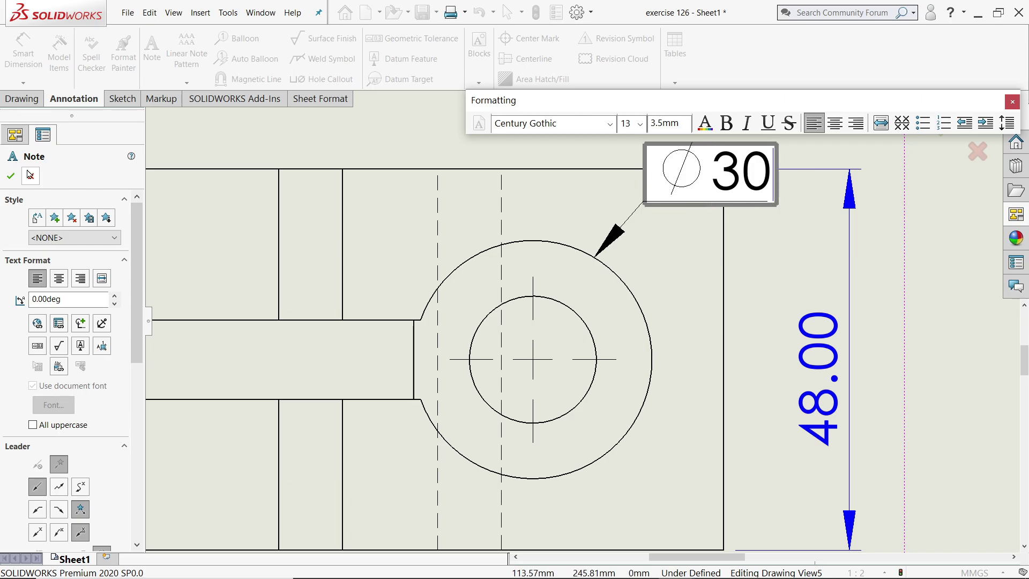
pyautogui.click(11, 177)
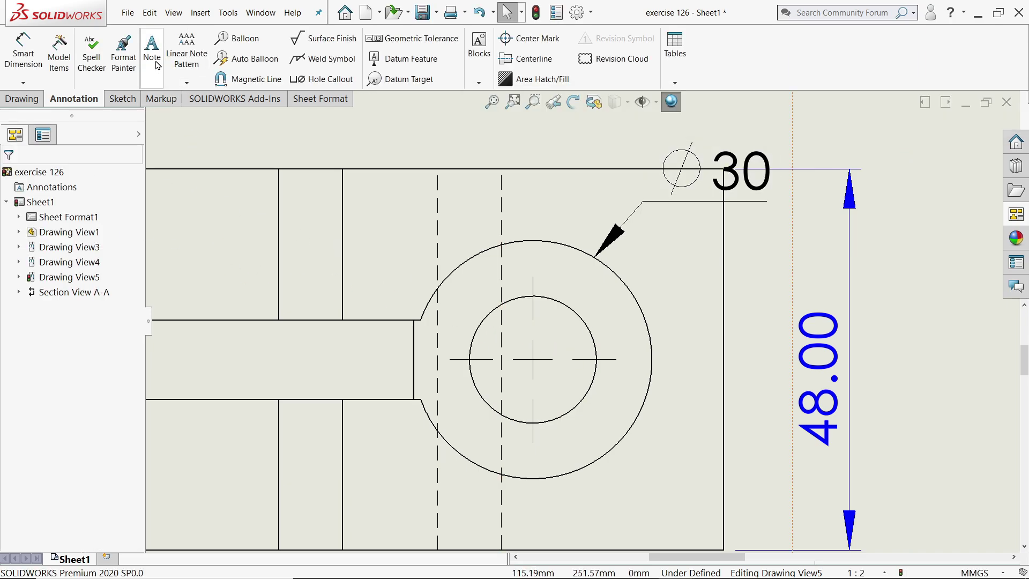
# Step: Add a Ø16 leader note at the circle, placed left of the Ø30 note
pyautogui.scroll(2, 514, 266)
pyautogui.keyDown('ctrl'); pyautogui.moveTo(620, 379); pyautogui.dragTo(533, 289); pyautogui.keyUp('ctrl')
pyautogui.scroll(-2, 485, 305)
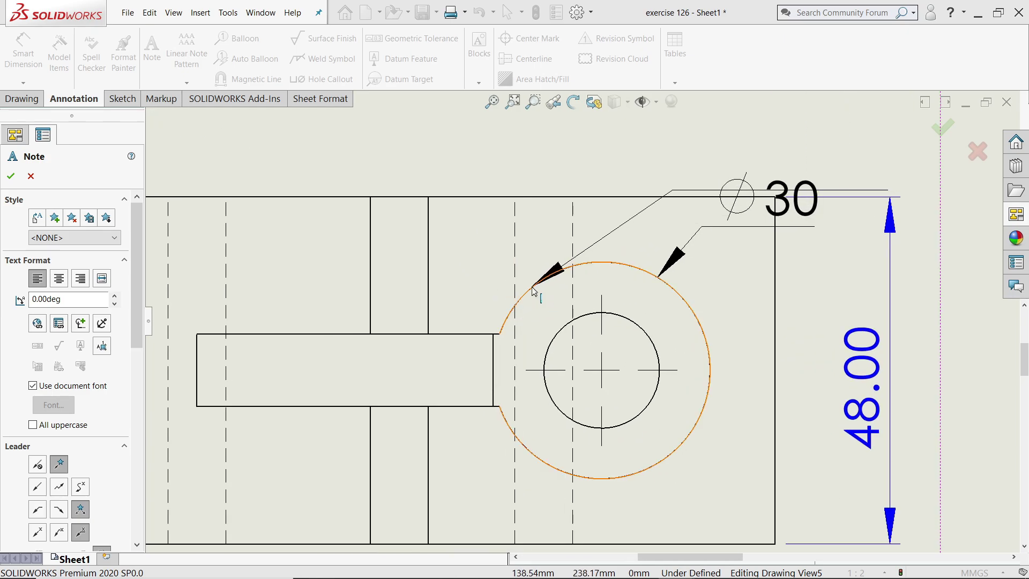
pyautogui.click(450, 231)
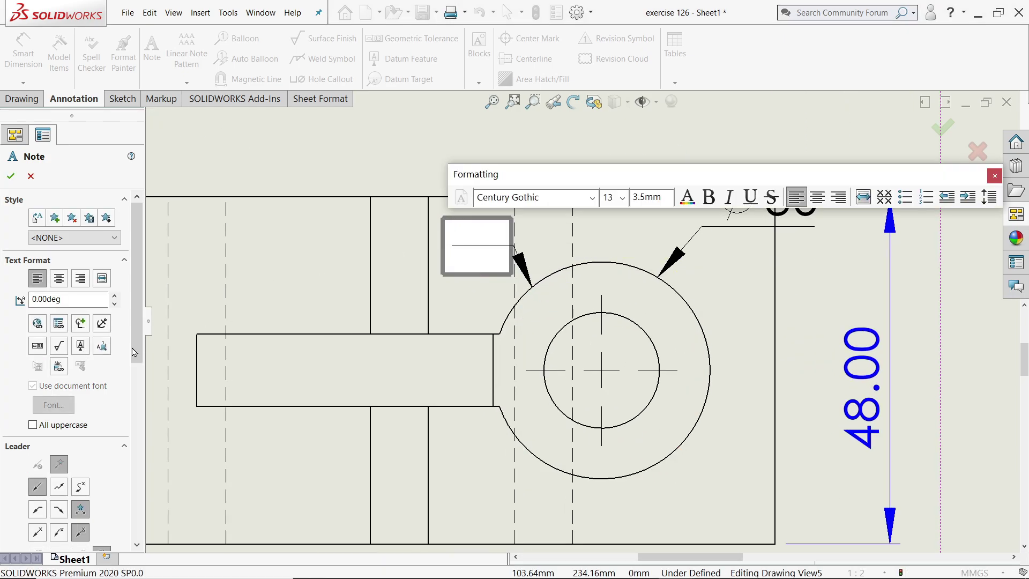
pyautogui.click(81, 323)
pyautogui.click(131, 347)
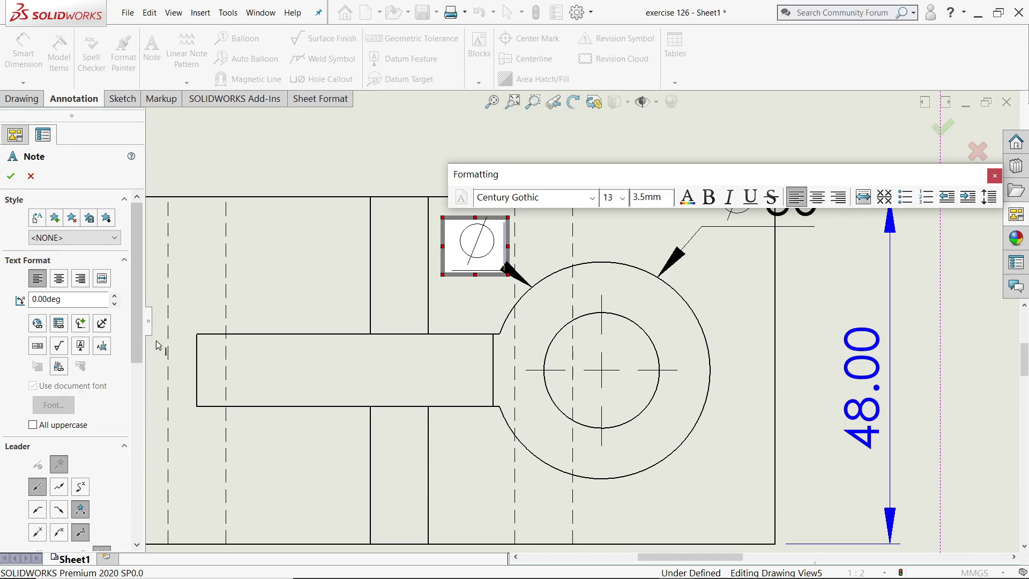
pyautogui.write('16')
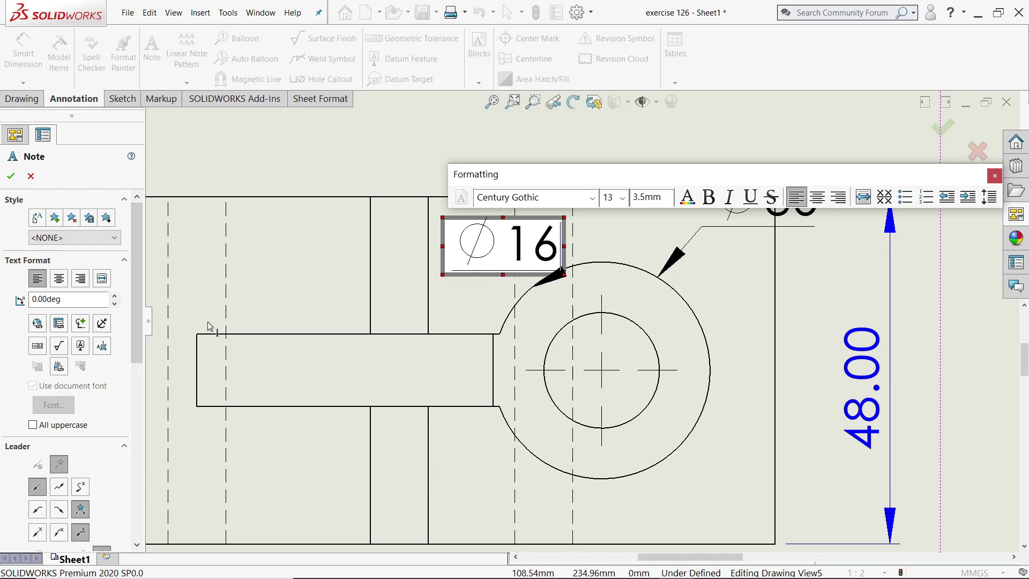
pyautogui.click(11, 175)
pyautogui.moveTo(544, 244); pyautogui.dragTo(485, 244)
# Step: Set the Ø30 and Ø16 notes to 2.5 mm text height and move them near the circle
pyautogui.scroll(1, 574, 269)
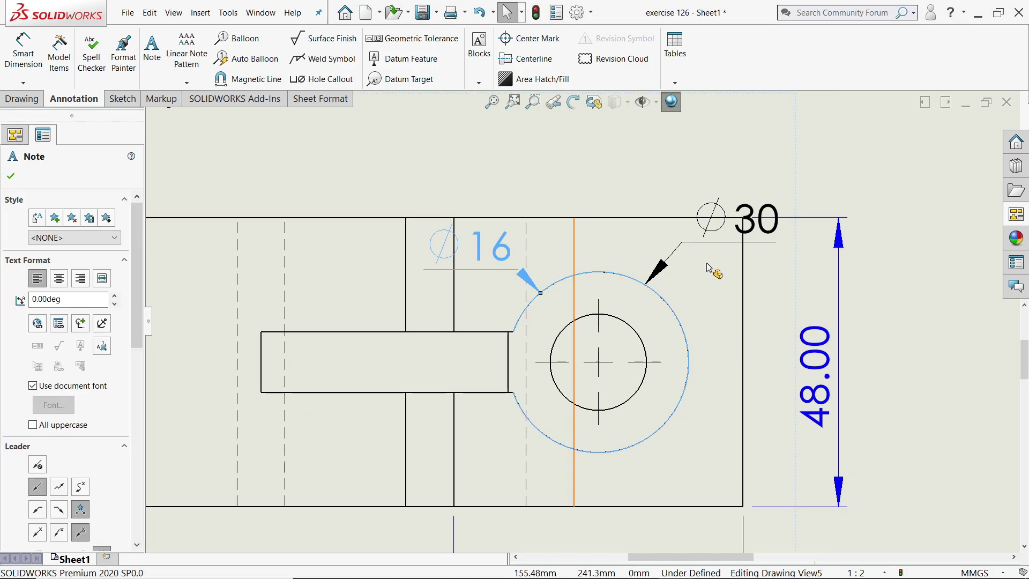
pyautogui.click(735, 232)
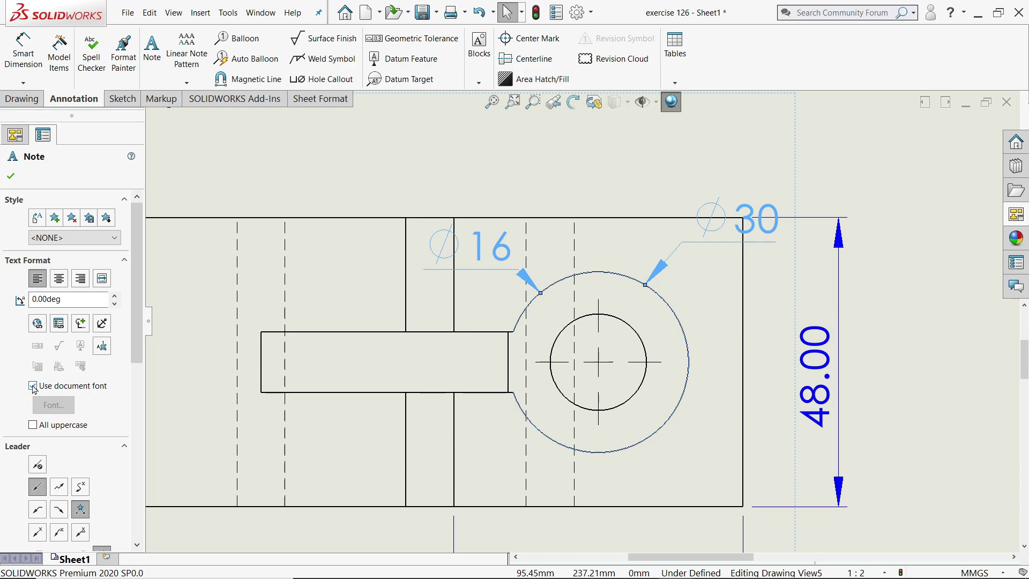
pyautogui.click(54, 405)
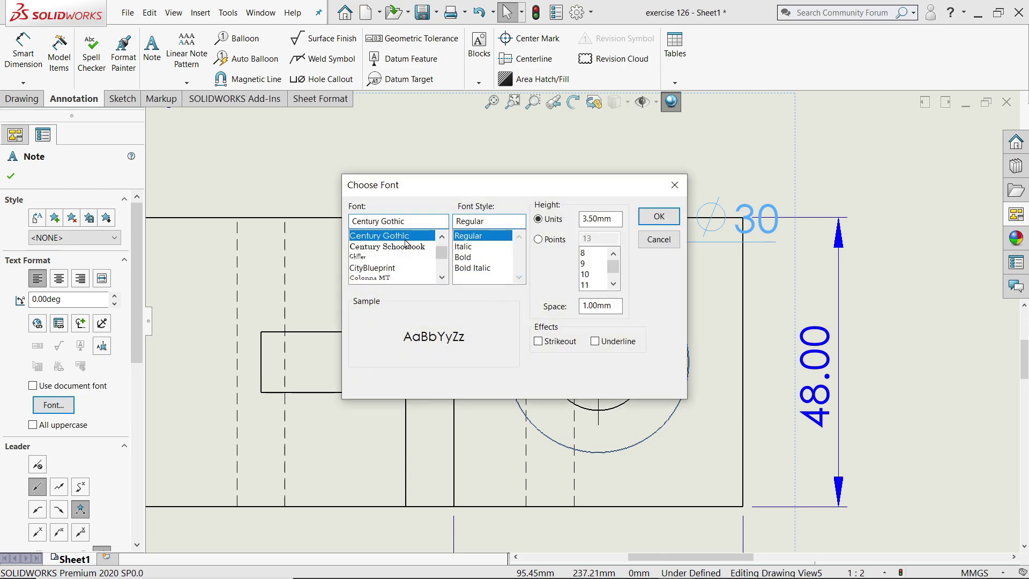
pyautogui.scroll(-2, 384, 270)
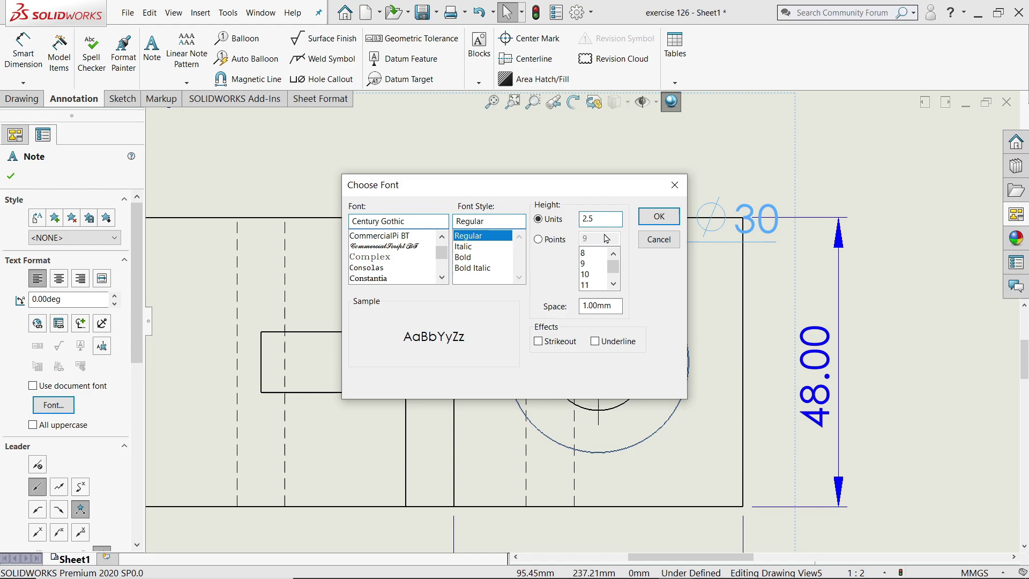
pyautogui.click(642, 220)
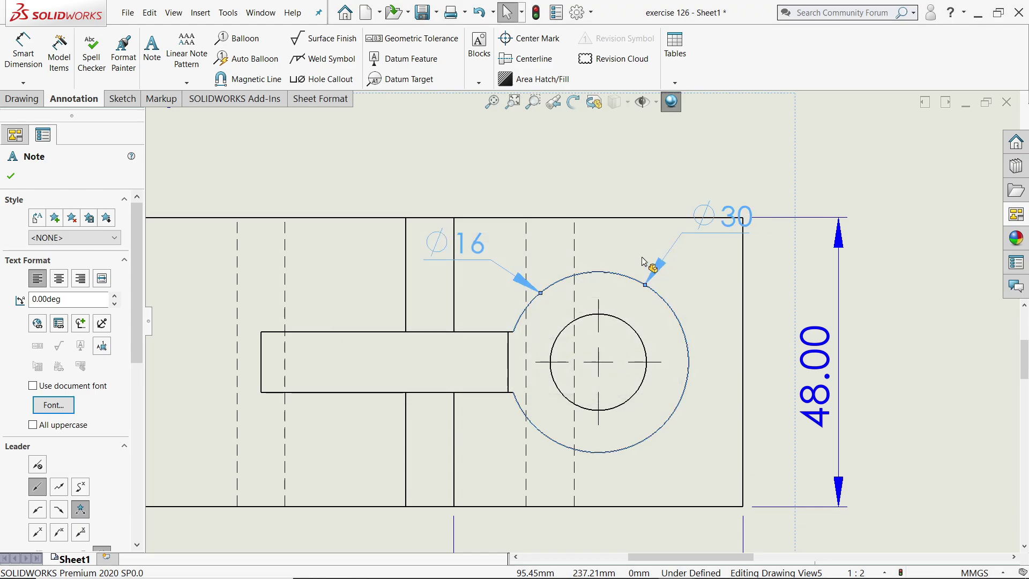
pyautogui.moveTo(722, 221); pyautogui.dragTo(710, 239)
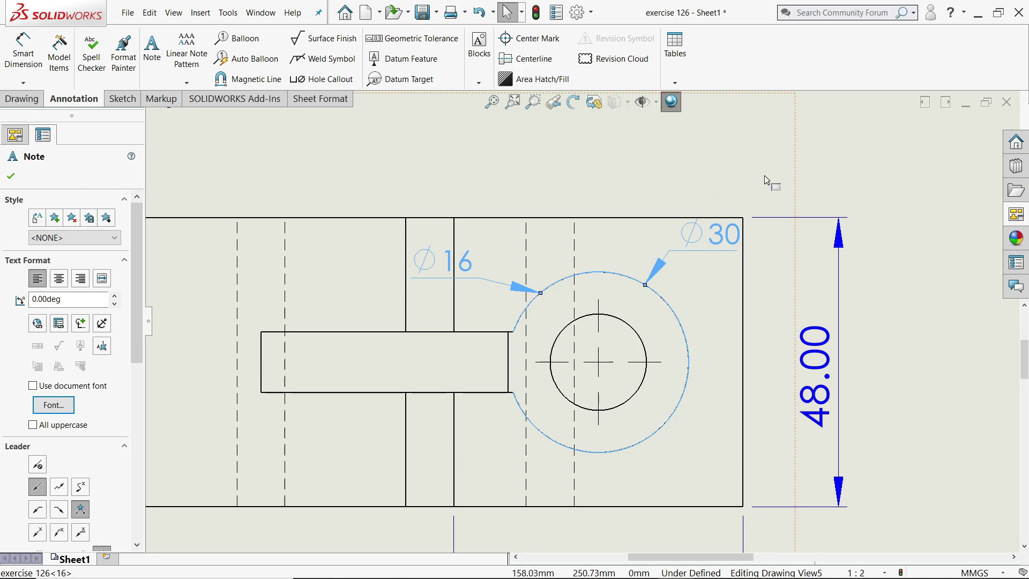
pyautogui.click(890, 187)
pyautogui.moveTo(469, 270); pyautogui.dragTo(510, 254)
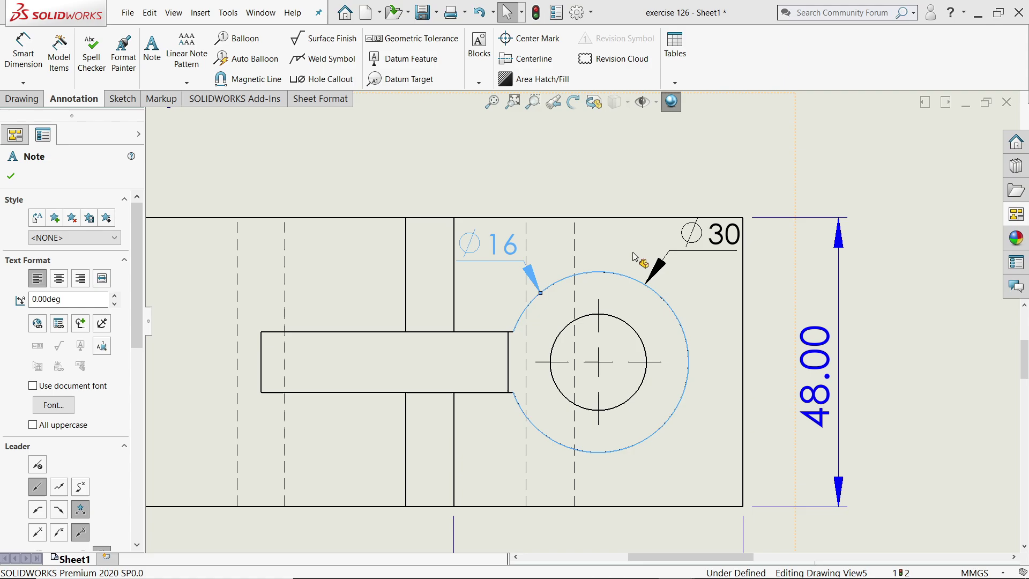
# Step: Switch Drawing View5 to hidden lines removed, then box-select its dimensions
pyautogui.scroll(4, 667, 255)
pyautogui.click(667, 256)
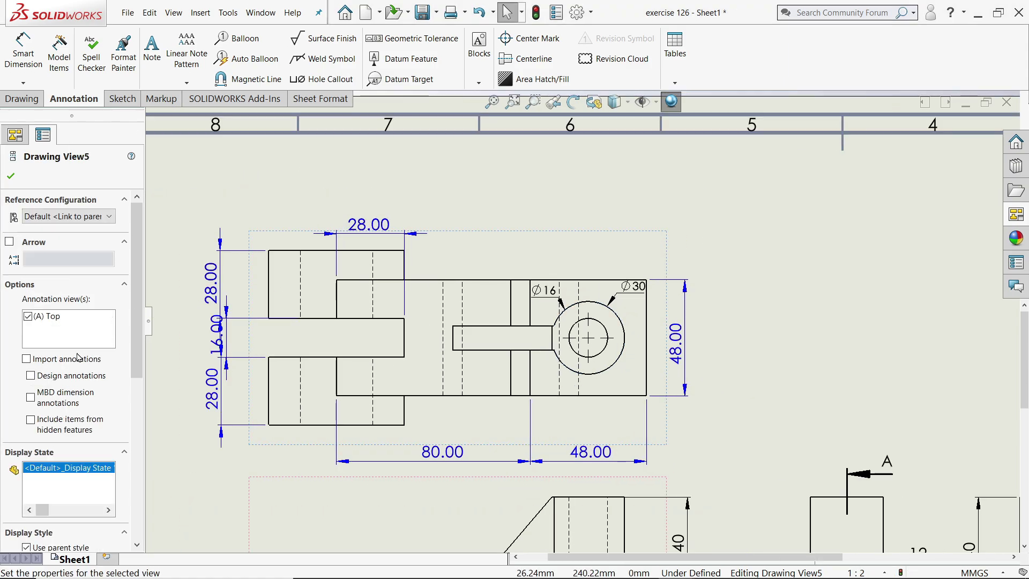
pyautogui.scroll(-5, 76, 379)
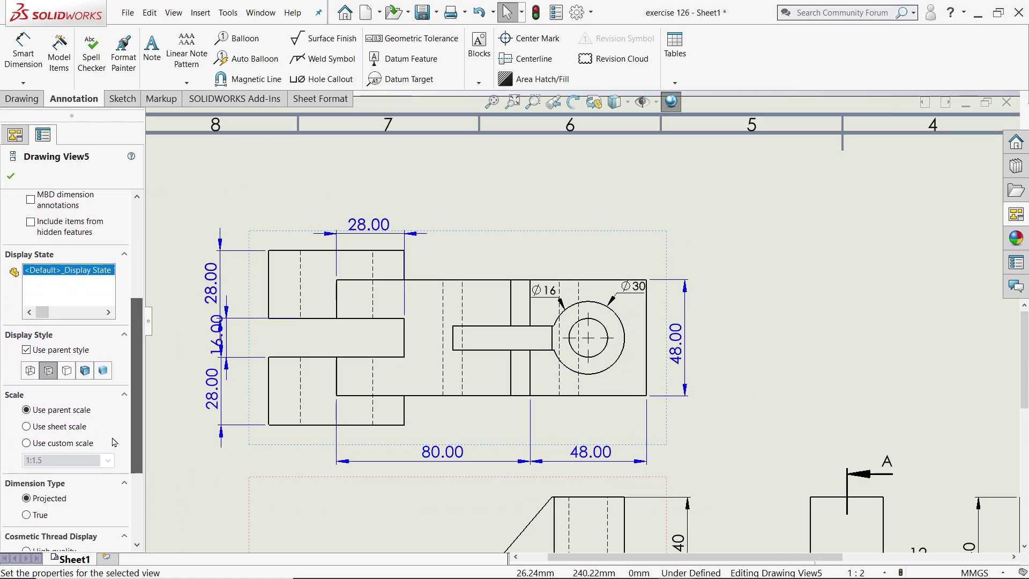
pyautogui.click(67, 371)
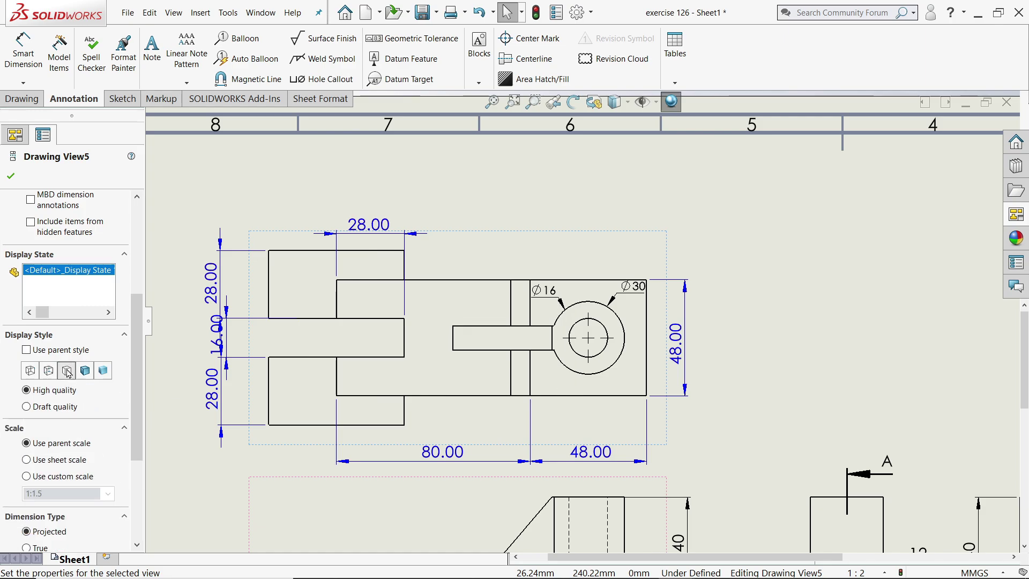
pyautogui.click(11, 176)
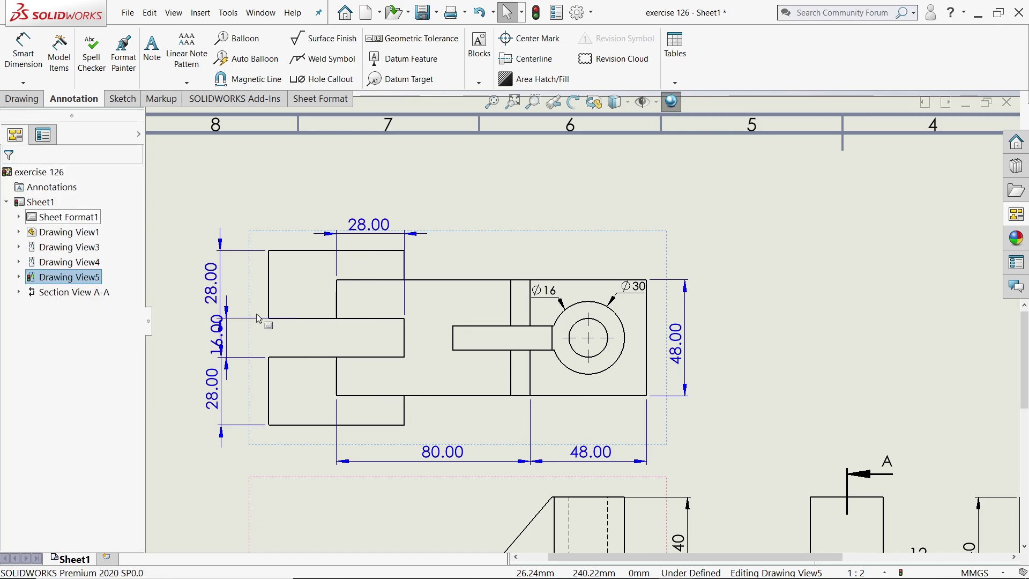
pyautogui.scroll(1, 353, 356)
pyautogui.scroll(-1, 375, 342)
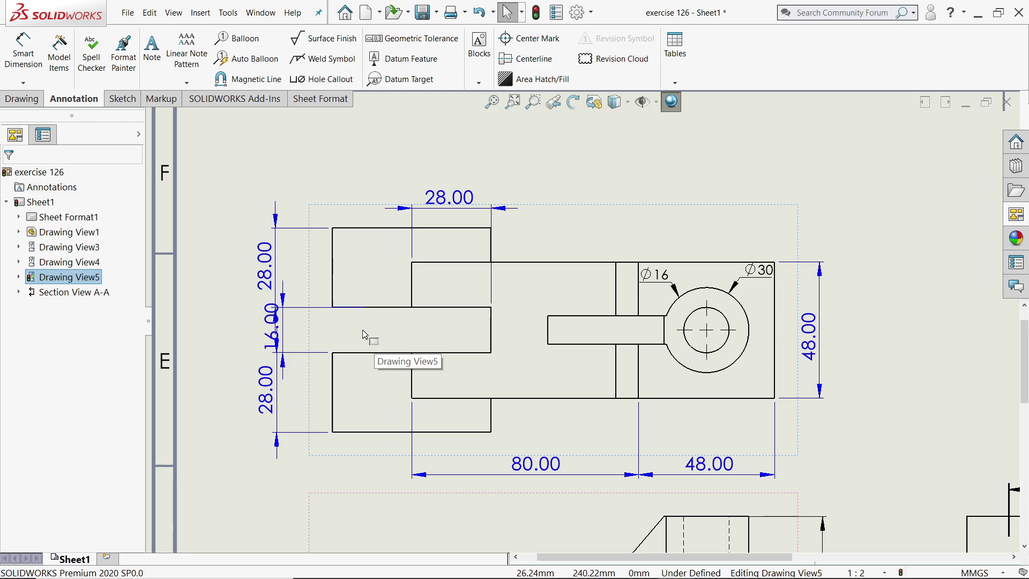
pyautogui.moveTo(230, 180)
pyautogui.mouseDown()
pyautogui.moveTo(249, 384)
pyautogui.moveTo(736, 527)
pyautogui.moveTo(860, 491)
pyautogui.mouseUp()
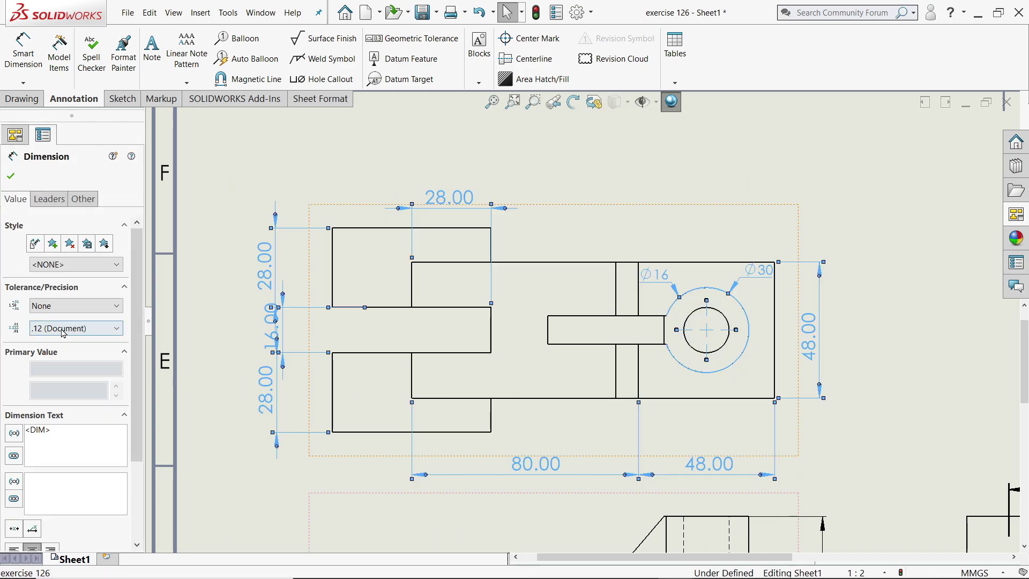
# Step: Set the top-view dimensions to precision None, arrows inside, on the FORMAT layer
pyautogui.click(75, 328)
pyautogui.click(58, 343)
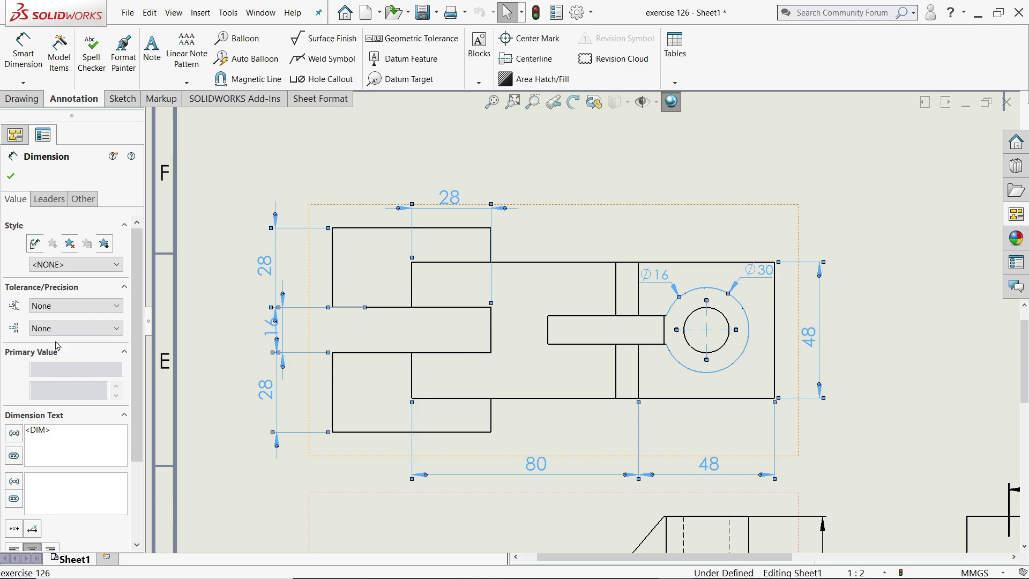
pyautogui.click(49, 200)
pyautogui.click(60, 245)
pyautogui.click(83, 199)
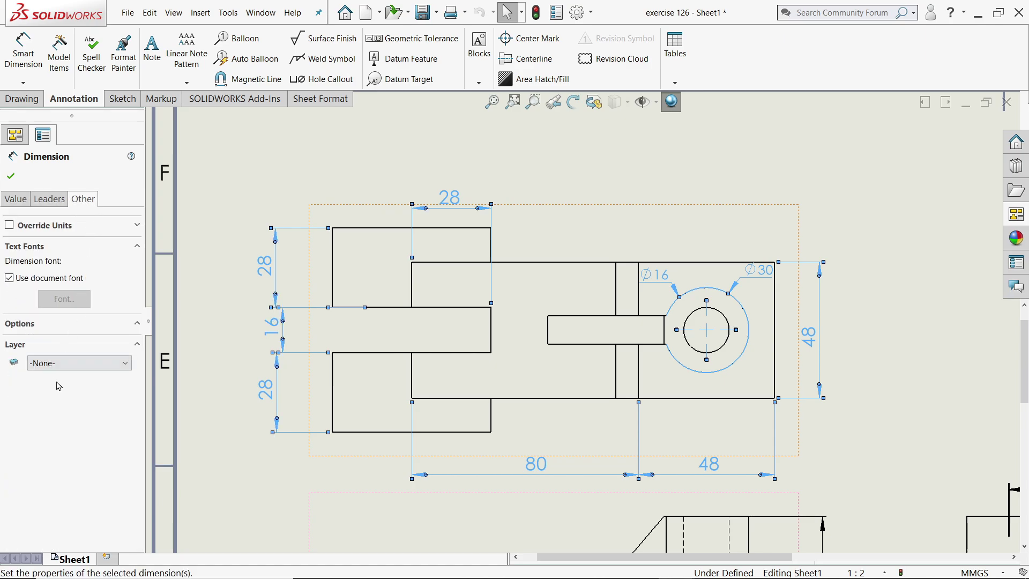
pyautogui.click(80, 363)
pyautogui.click(51, 387)
pyautogui.click(11, 176)
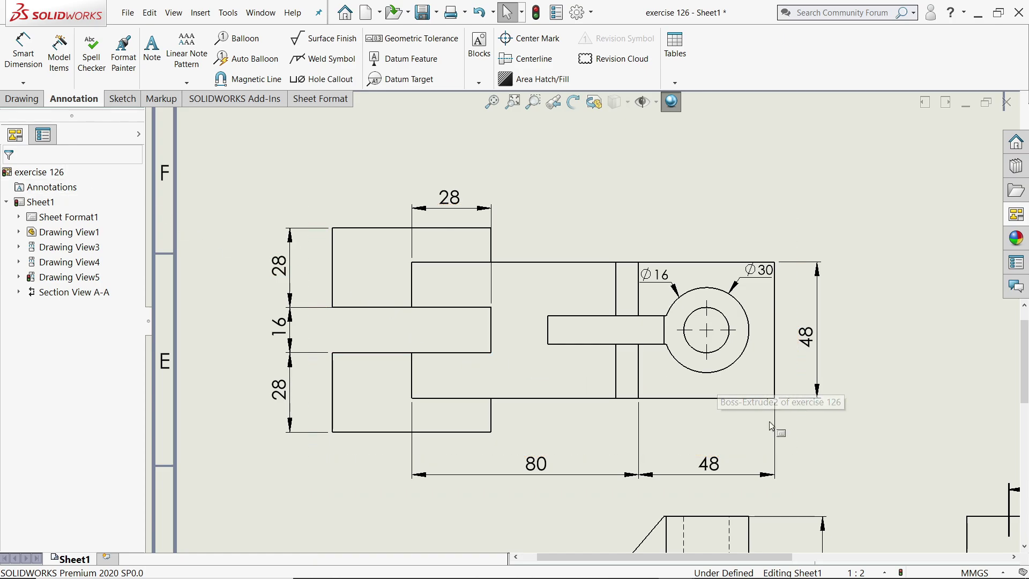
pyautogui.scroll(-2, 616, 509)
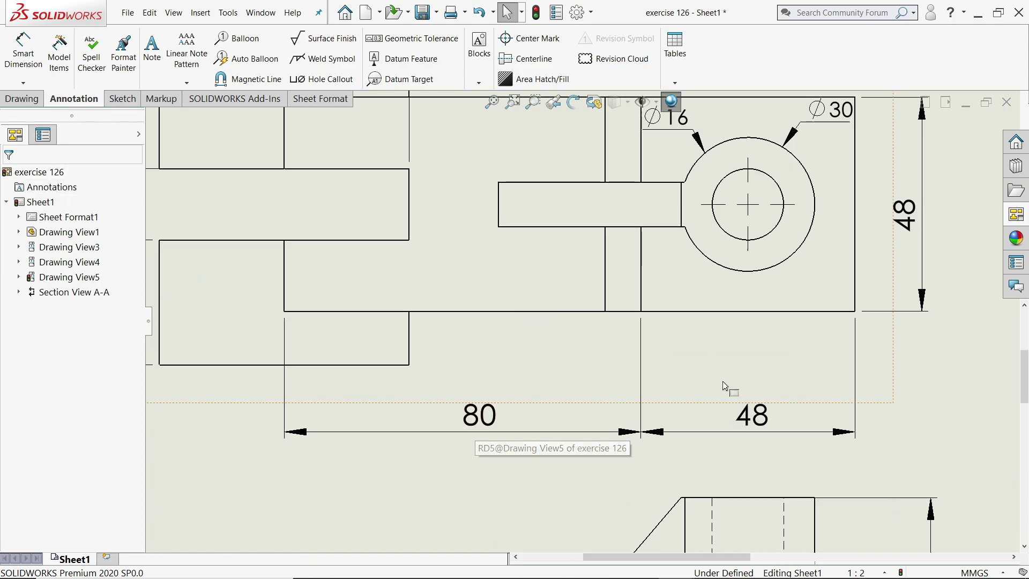
pyautogui.scroll(2, 761, 370)
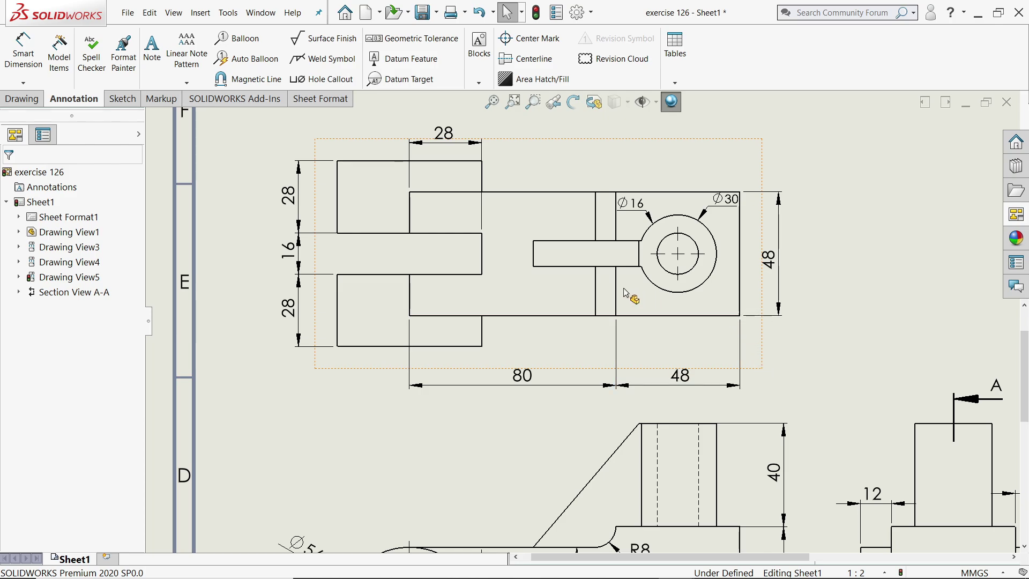
pyautogui.scroll(-1, 523, 199)
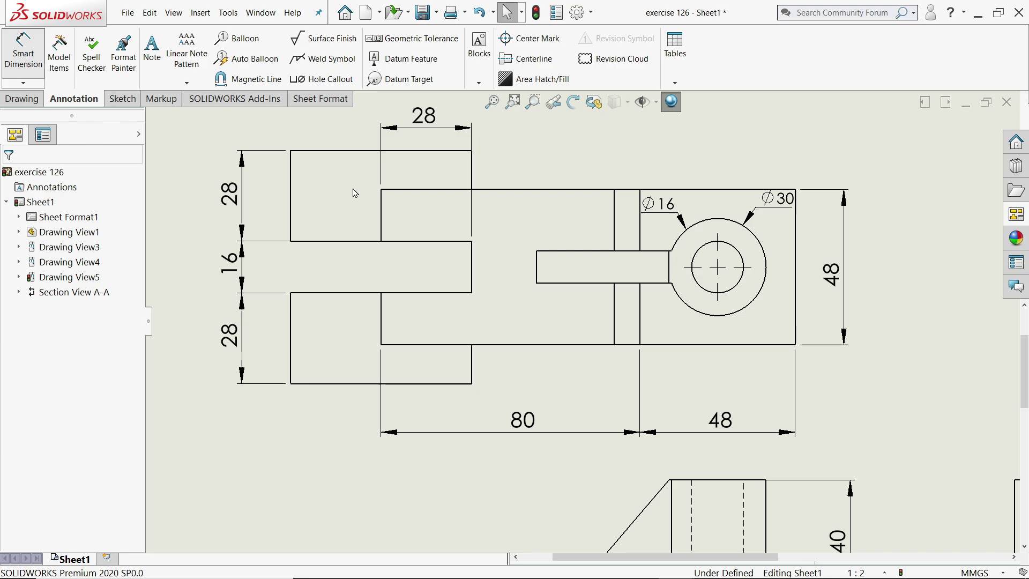
# Step: Add the 20 horizontal and 10 slot-width dimensions to the top view
pyautogui.press('d')
pyautogui.click(538, 267)
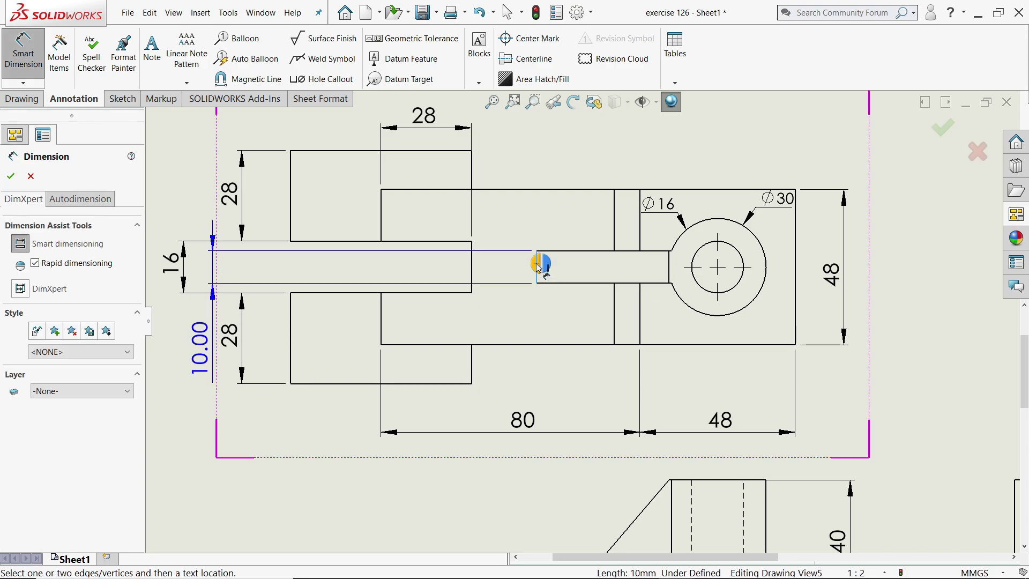
pyautogui.click(471, 250)
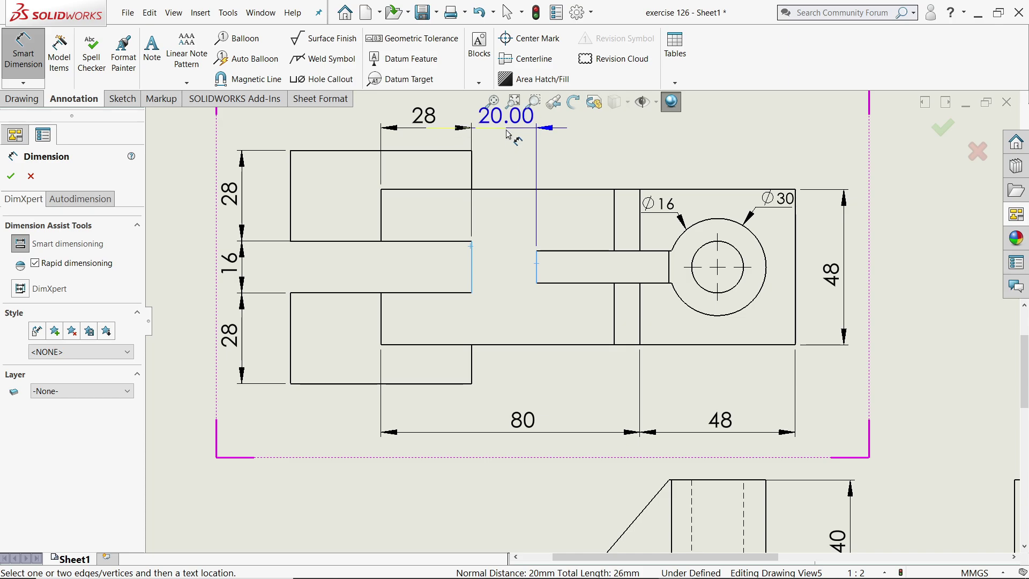
pyautogui.click(508, 134)
pyautogui.click(537, 266)
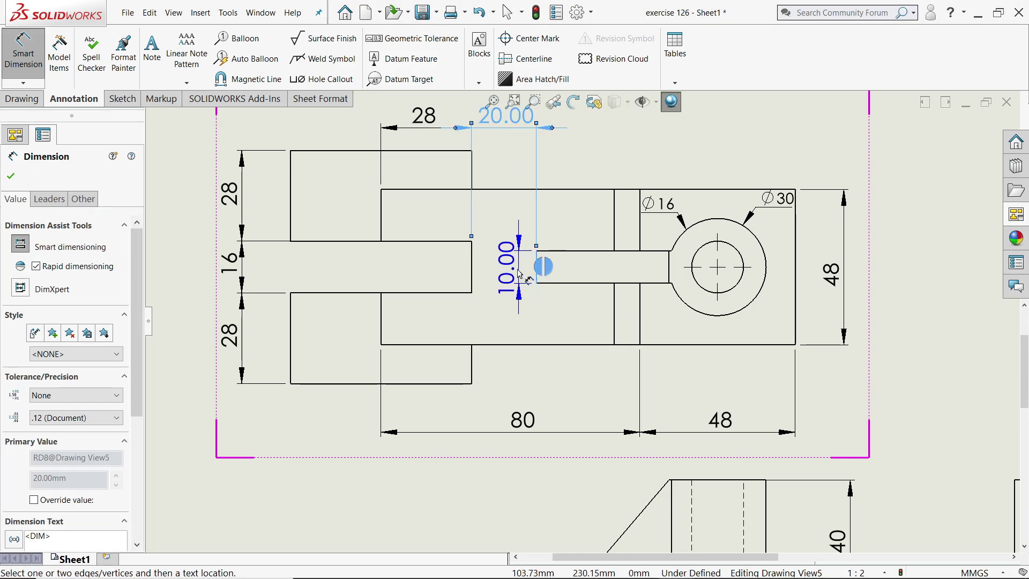
pyautogui.click(514, 275)
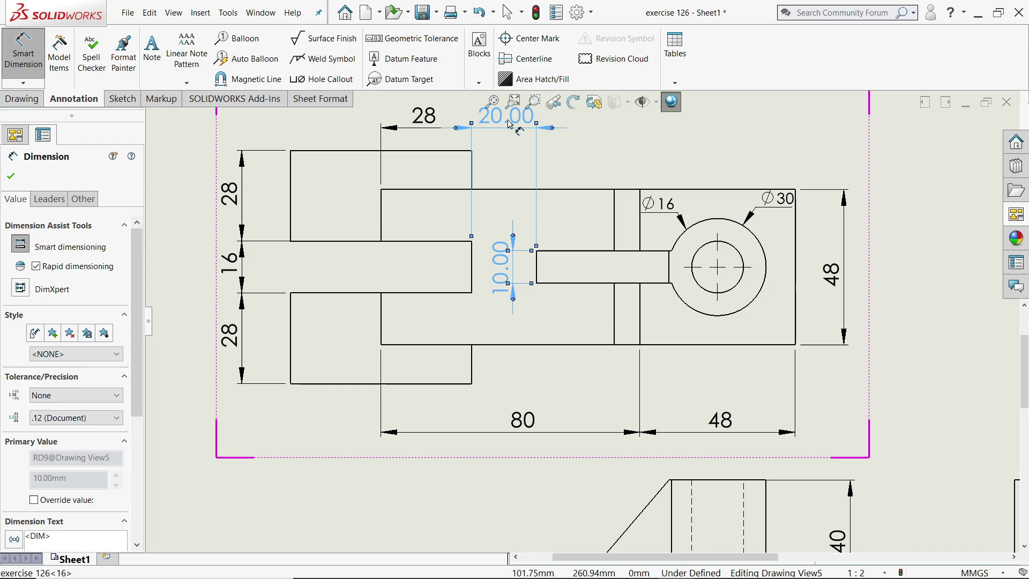
# Step: Give the 20 and 10 precision None, FORMAT layer and arrows inside
pyautogui.click(49, 421)
pyautogui.click(52, 437)
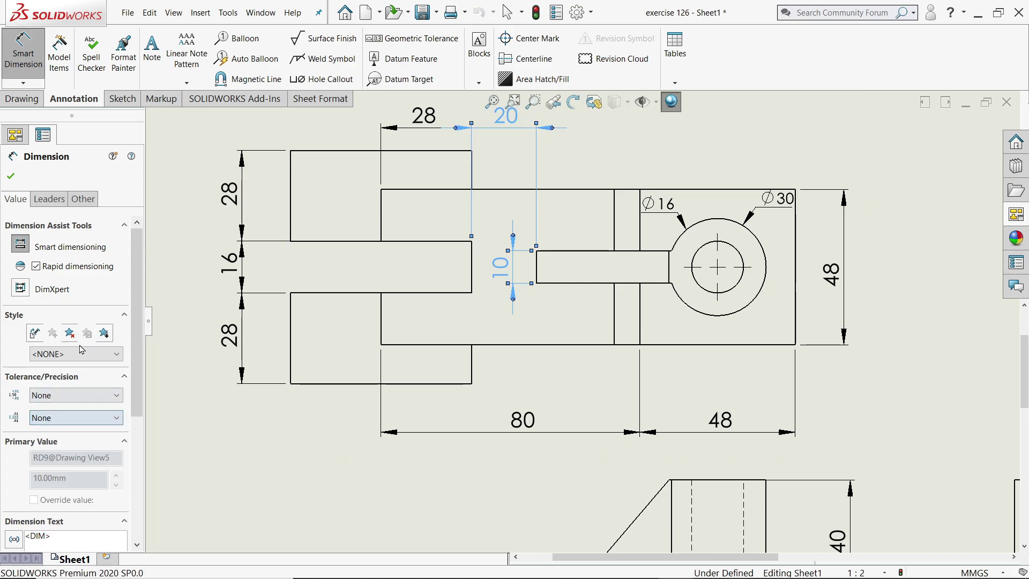
pyautogui.click(83, 199)
pyautogui.click(80, 362)
pyautogui.click(64, 382)
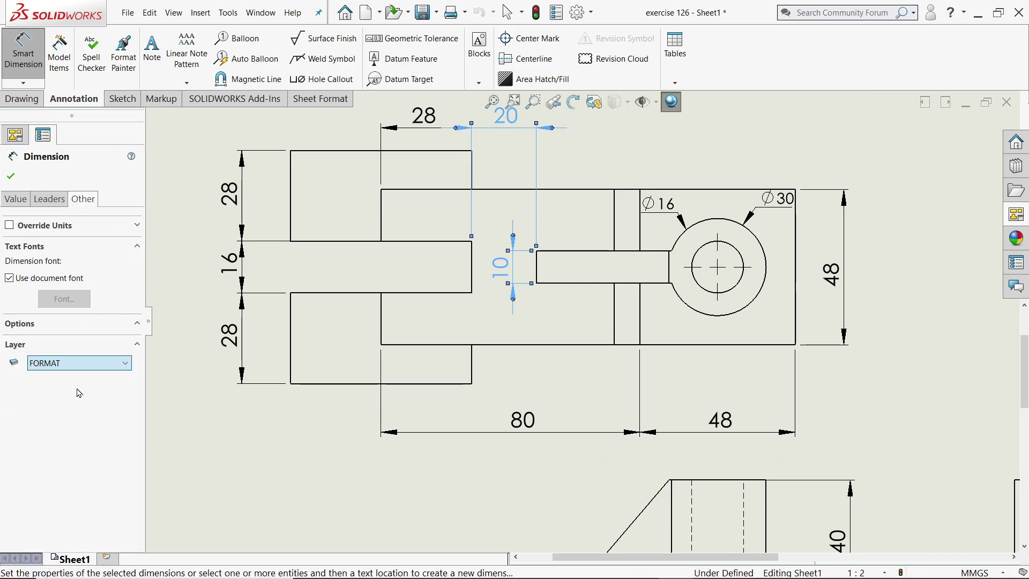
pyautogui.click(50, 200)
pyautogui.click(60, 244)
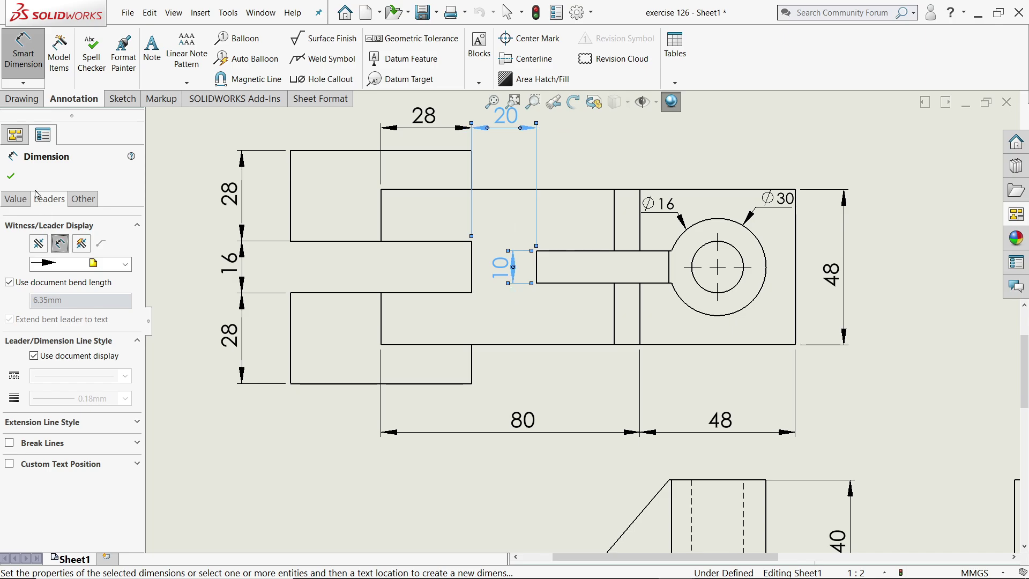
pyautogui.click(11, 176)
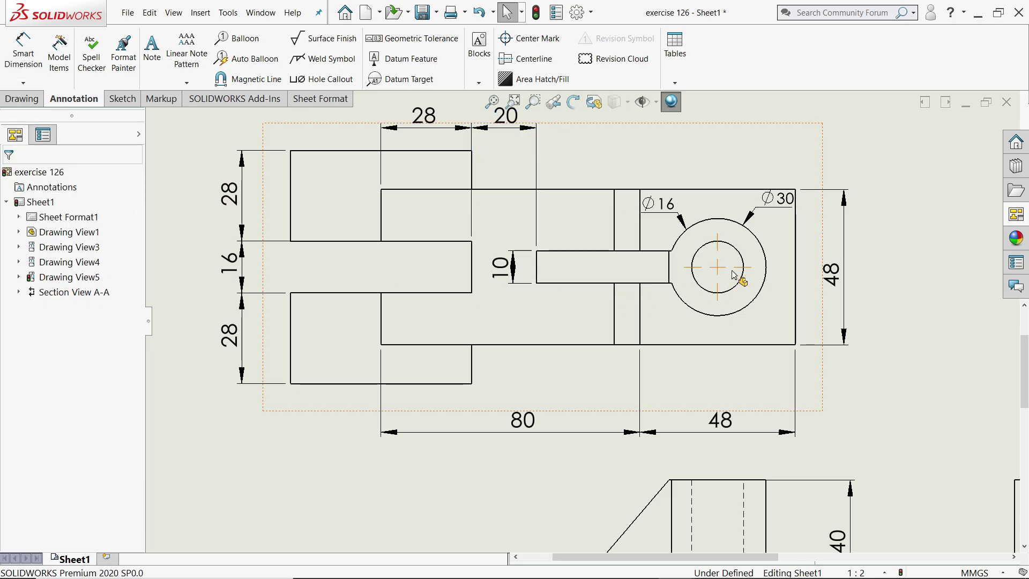
# Step: Zoom to the title block and switch to Edit Sheet Format
pyautogui.scroll(2, 738, 287)
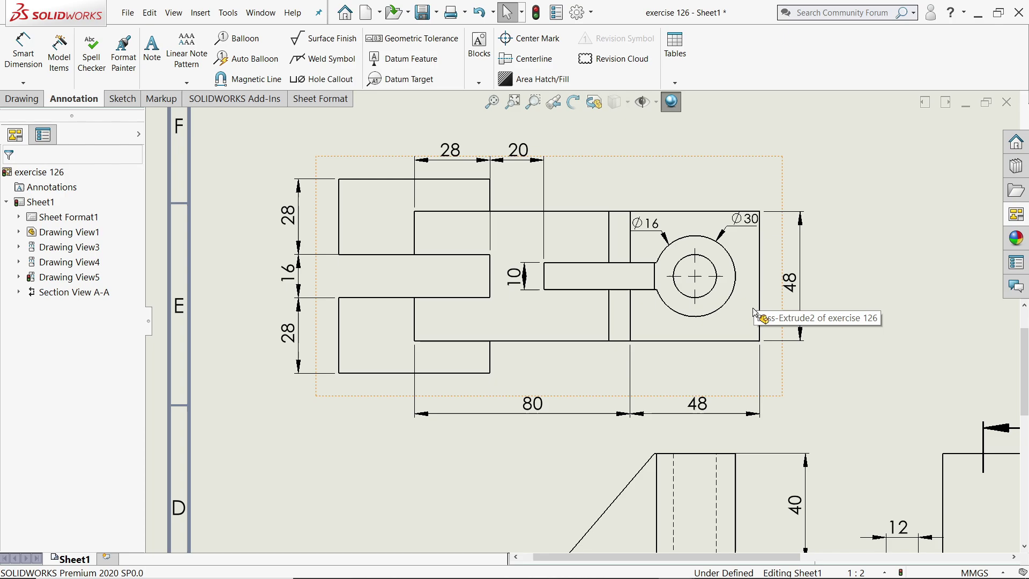
pyautogui.scroll(4, 745, 309)
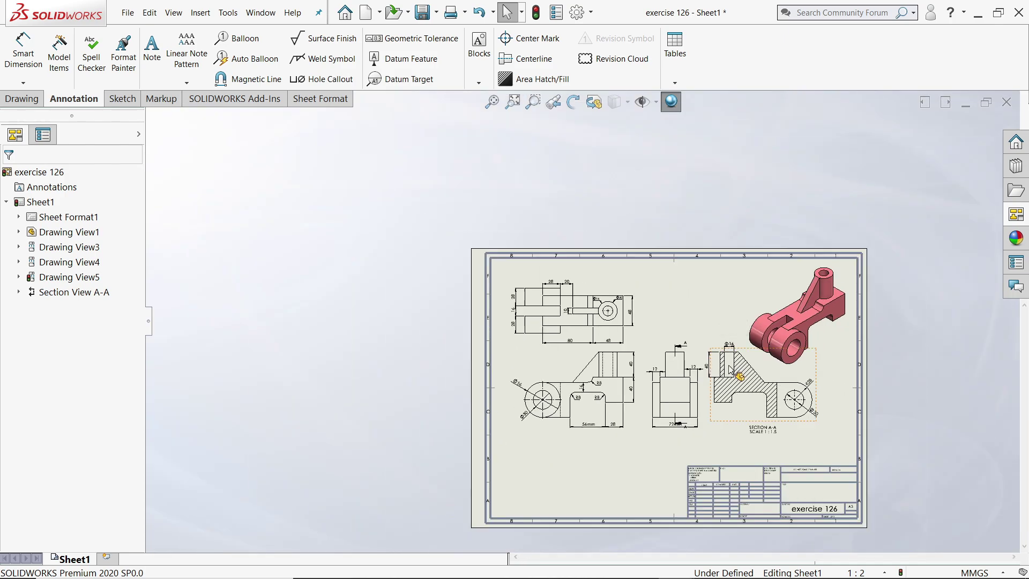
pyautogui.scroll(-2, 681, 386)
pyautogui.scroll(1, 681, 386)
pyautogui.scroll(-3, 683, 460)
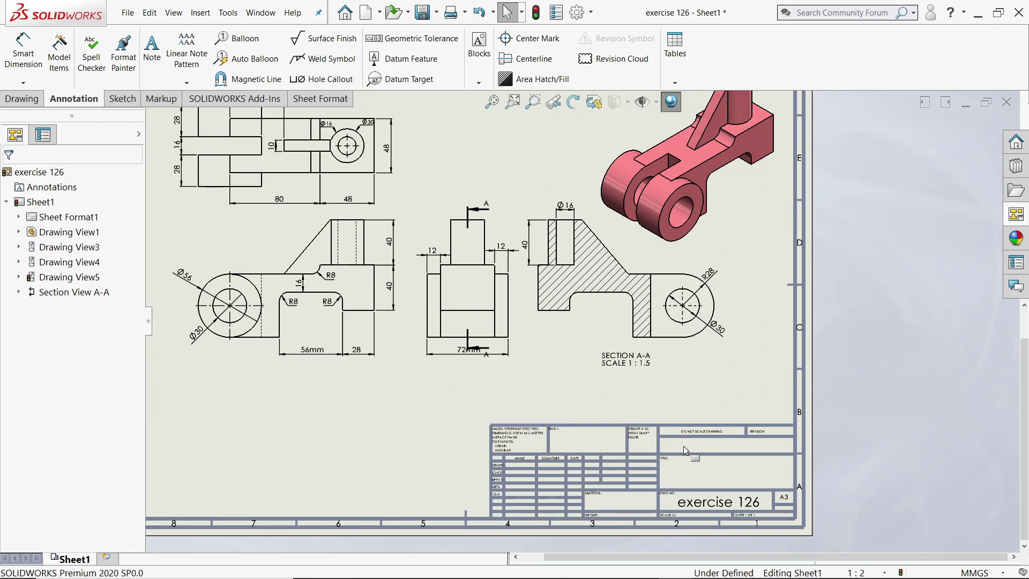
pyautogui.scroll(-1, 676, 483)
pyautogui.rightClick(592, 387)
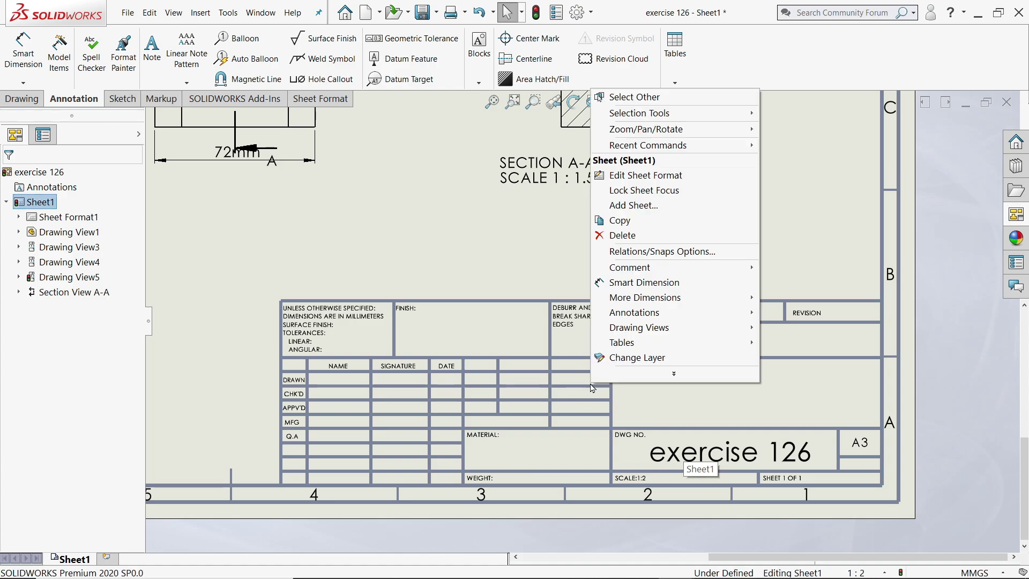
pyautogui.click(648, 176)
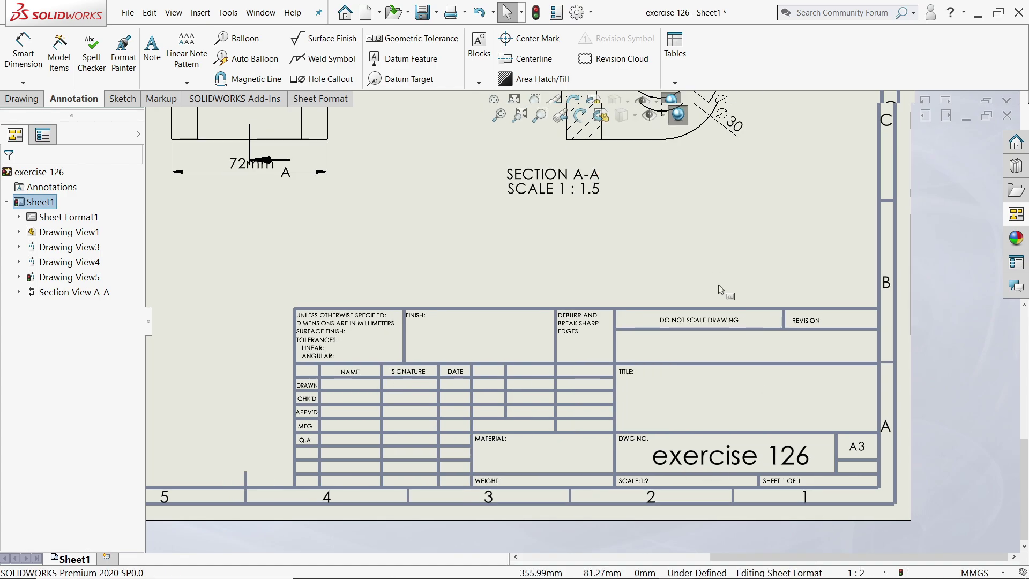
pyautogui.scroll(-1, 688, 458)
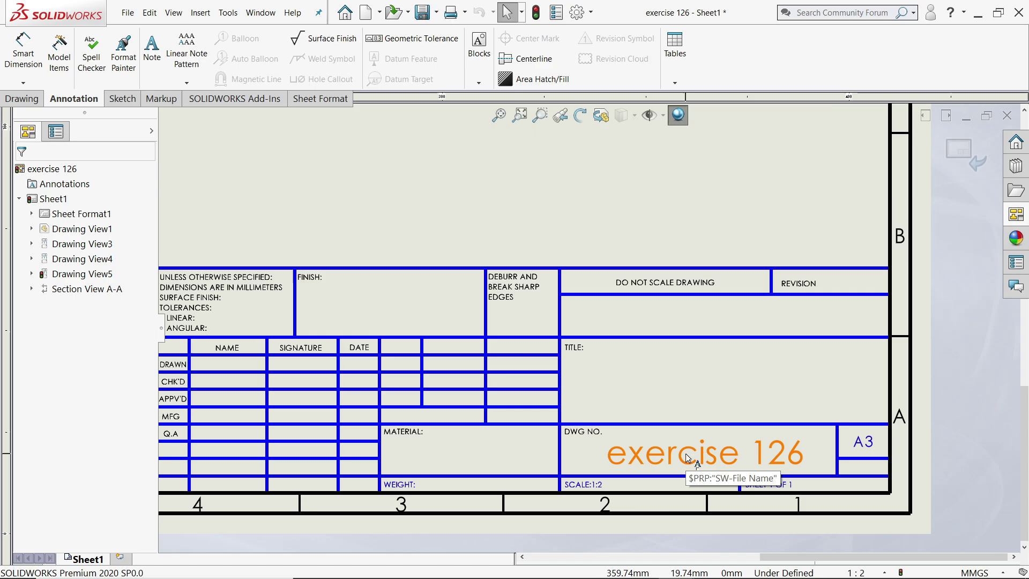
# Step: Enter 'Solidworks Exercise 126' in the TITLE field in bold red at size 24
pyautogui.doubleClick(699, 385)
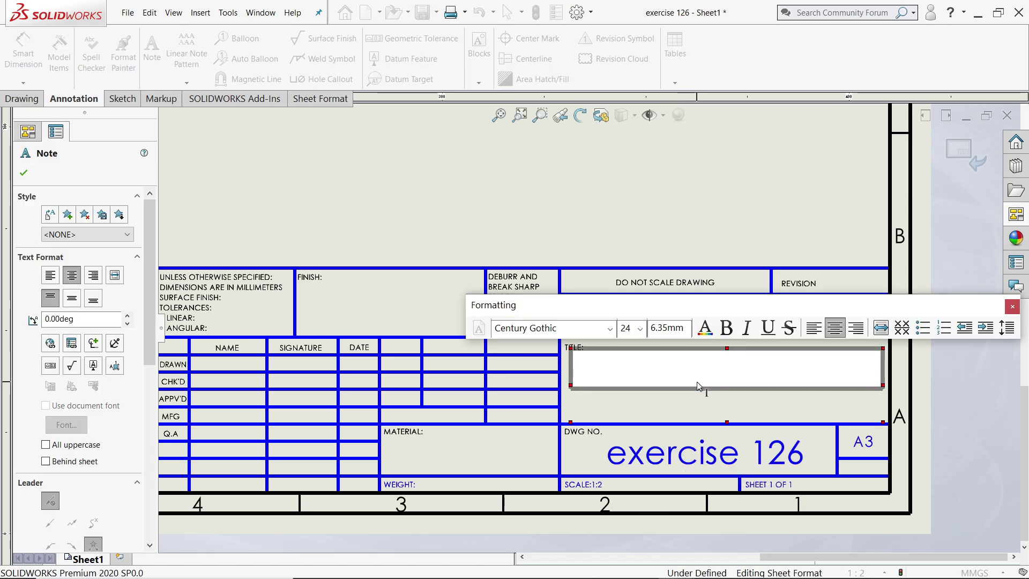
pyautogui.write('Solidw')
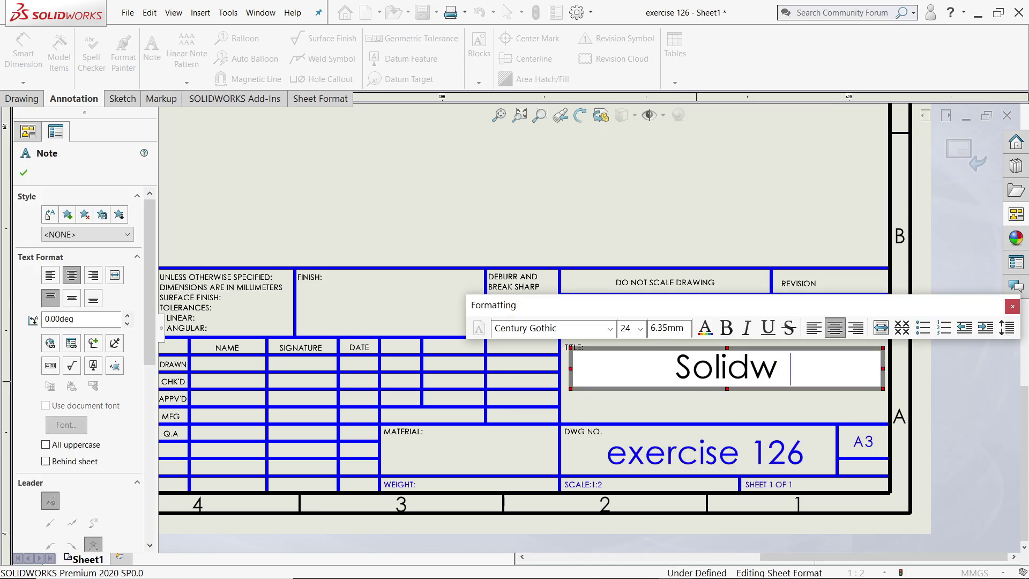
pyautogui.write('orks Exe')
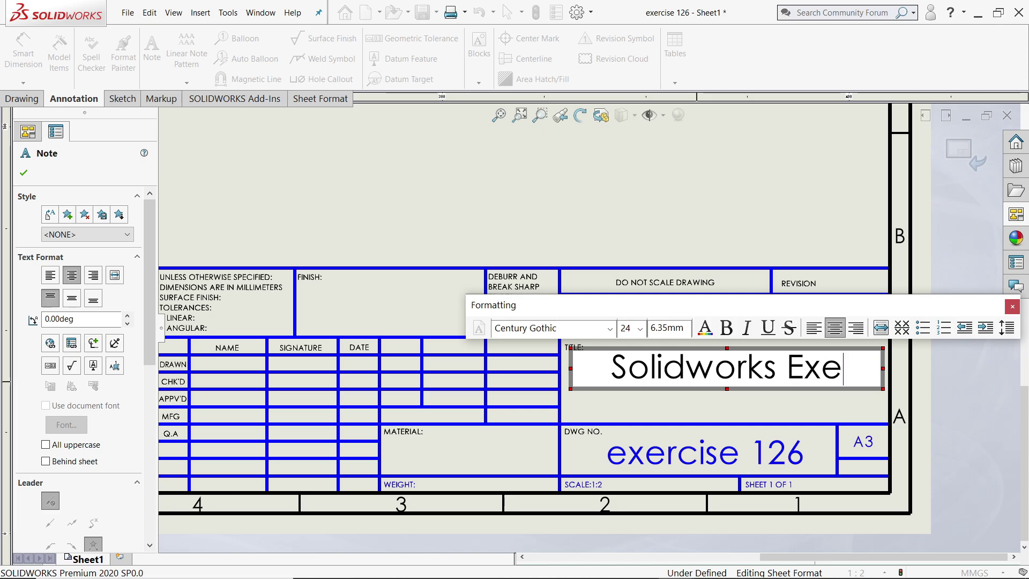
pyautogui.write('rcise ')
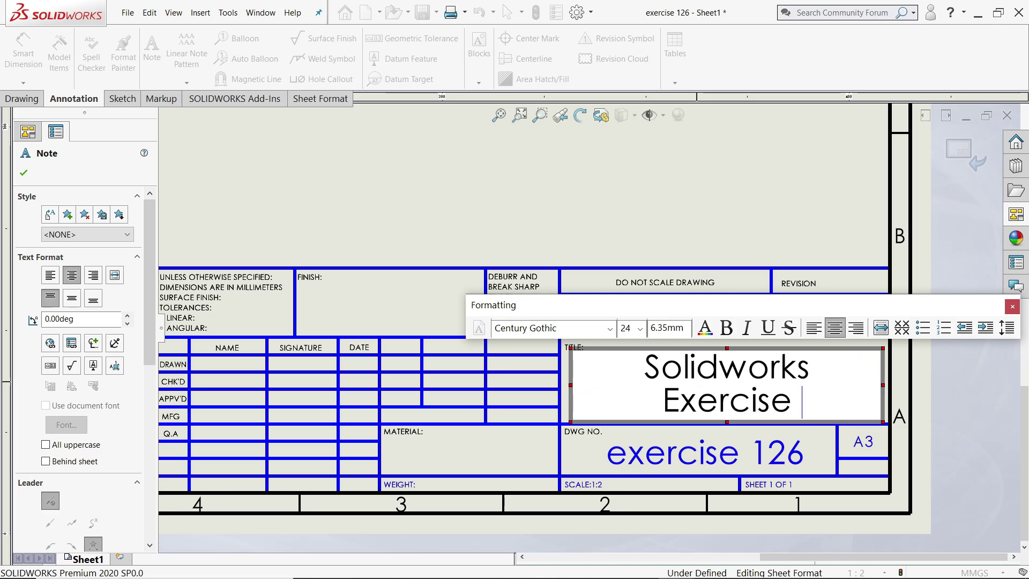
pyautogui.write('126')
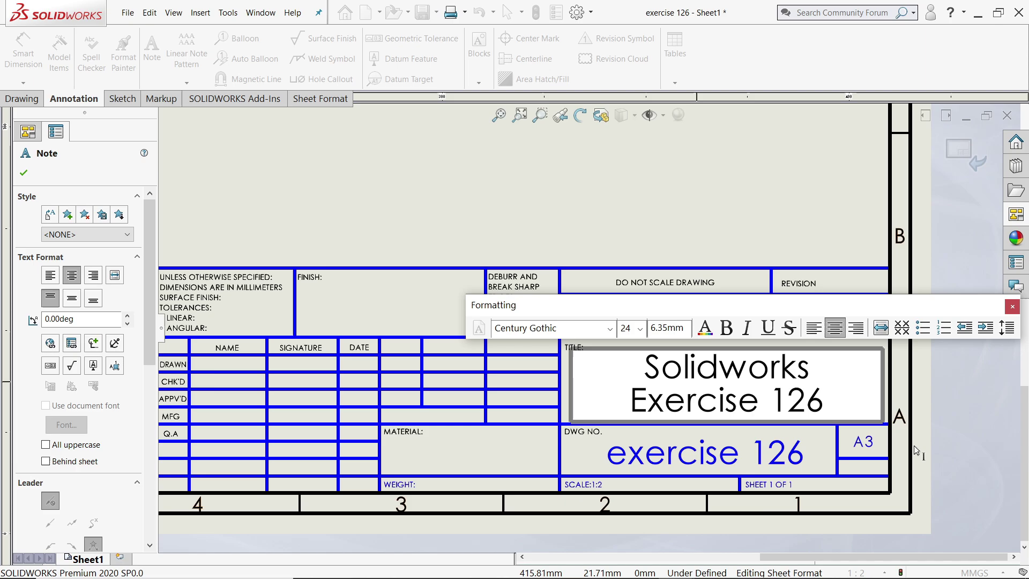
pyautogui.hotkey('ctrl', 'a')
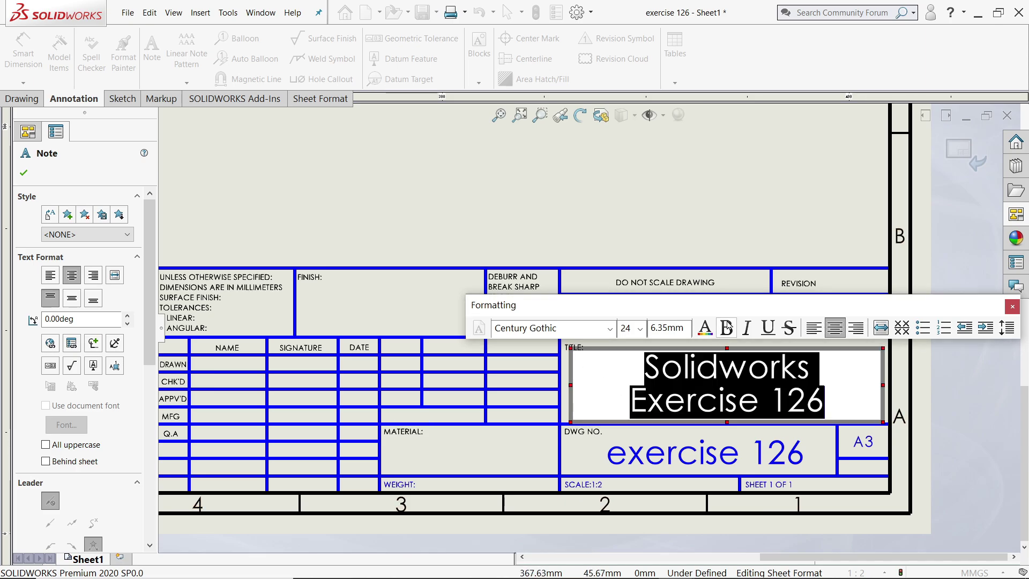
pyautogui.click(727, 327)
pyautogui.click(705, 327)
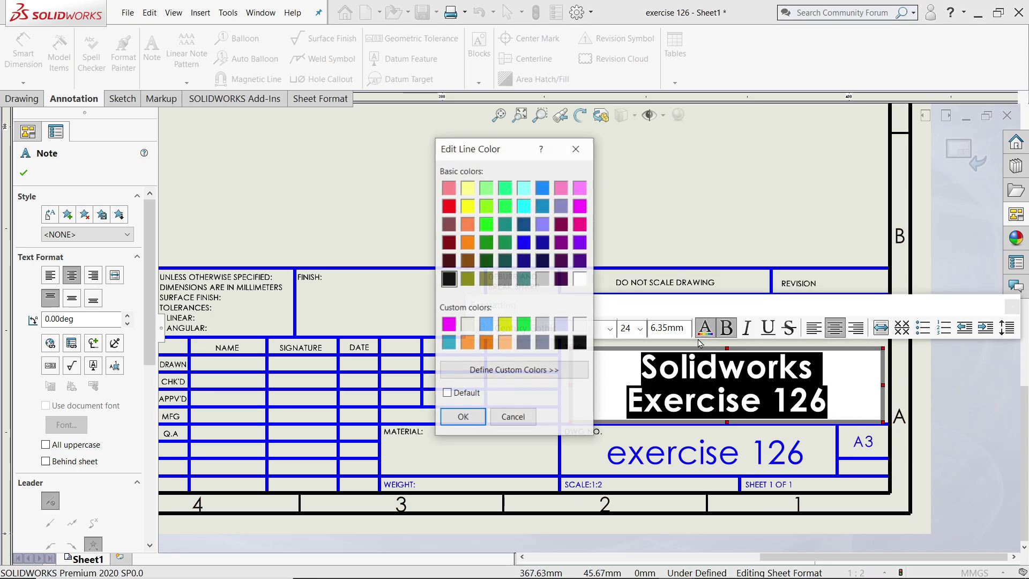
pyautogui.click(462, 417)
pyautogui.click(640, 329)
pyautogui.click(640, 329)
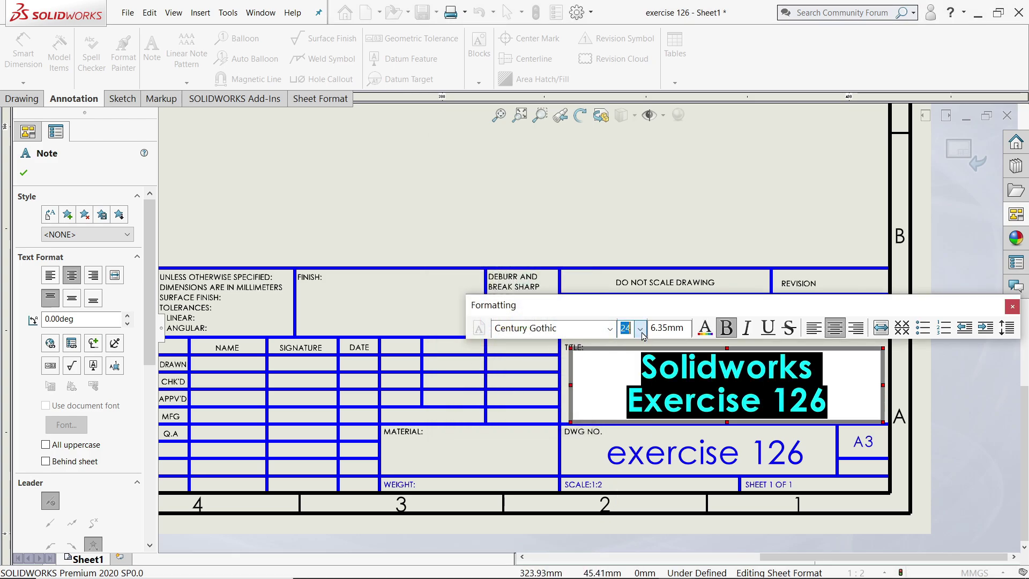
pyautogui.click(24, 173)
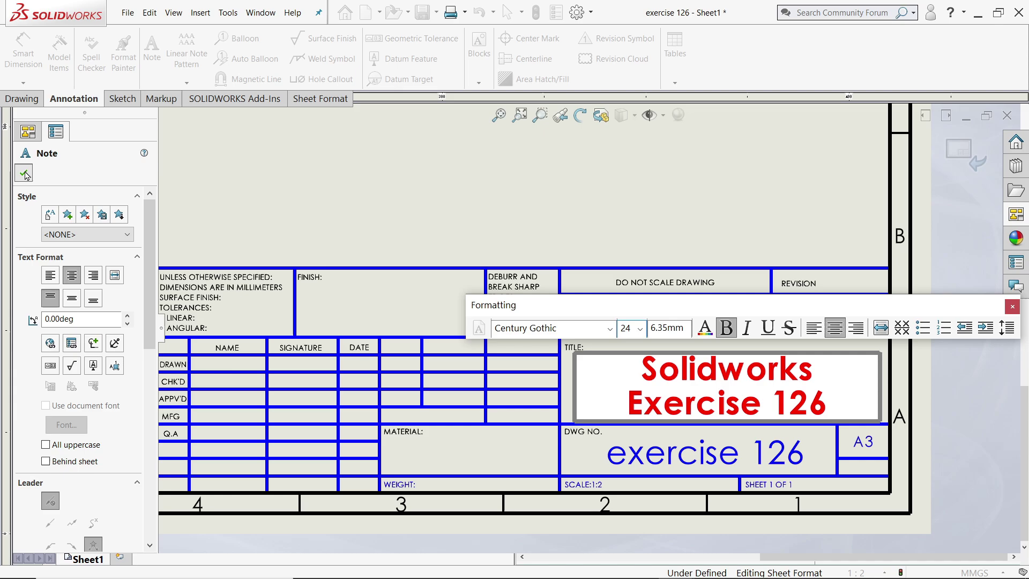
pyautogui.click(155, 58)
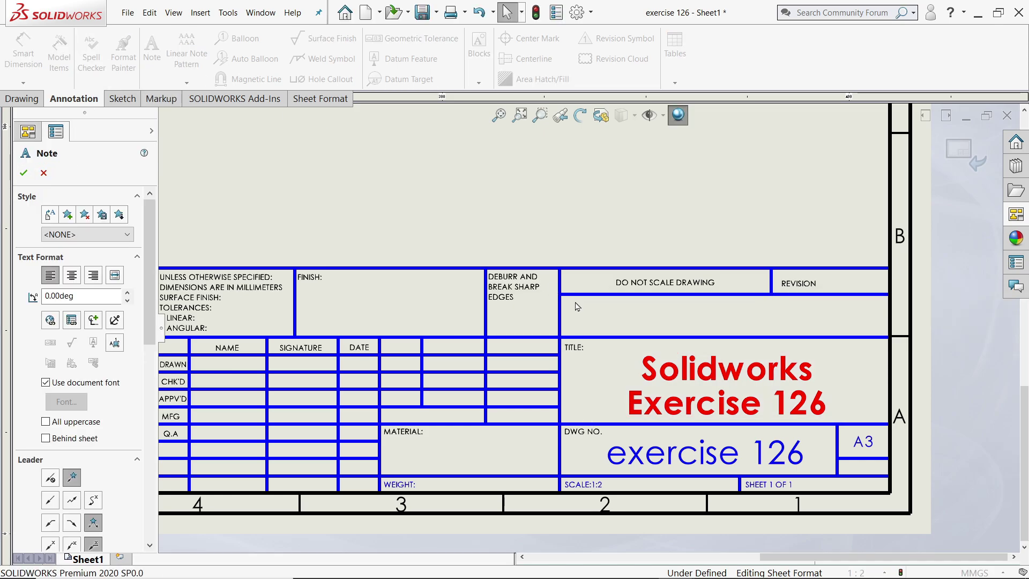
# Step: Write 'CAD CAM TUTORIAL' in the empty cell in bold blue at size 20, centred
pyautogui.moveTo(577, 297); pyautogui.dragTo(875, 337)
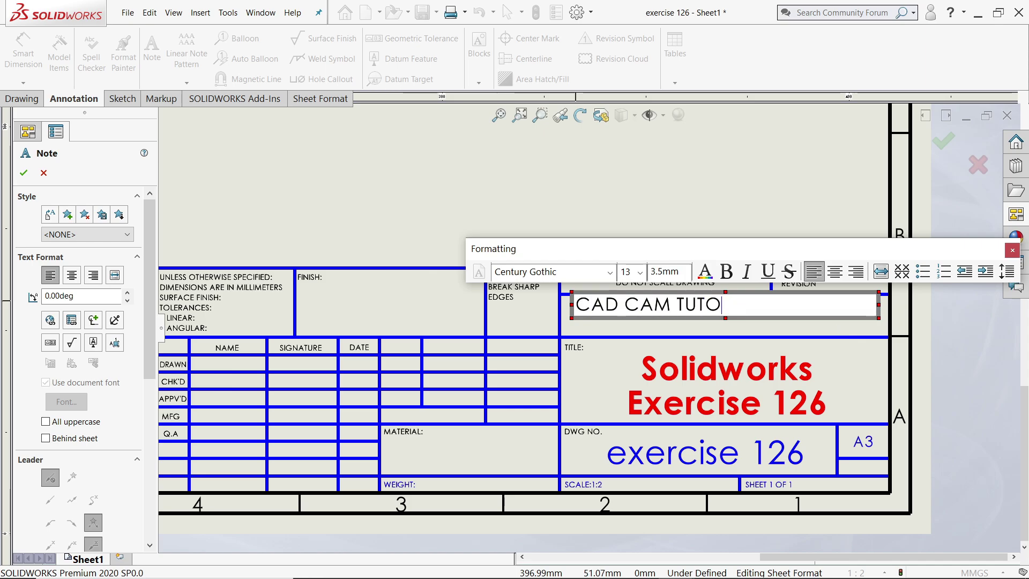
pyautogui.write('CAD CAM TUTORIAL')
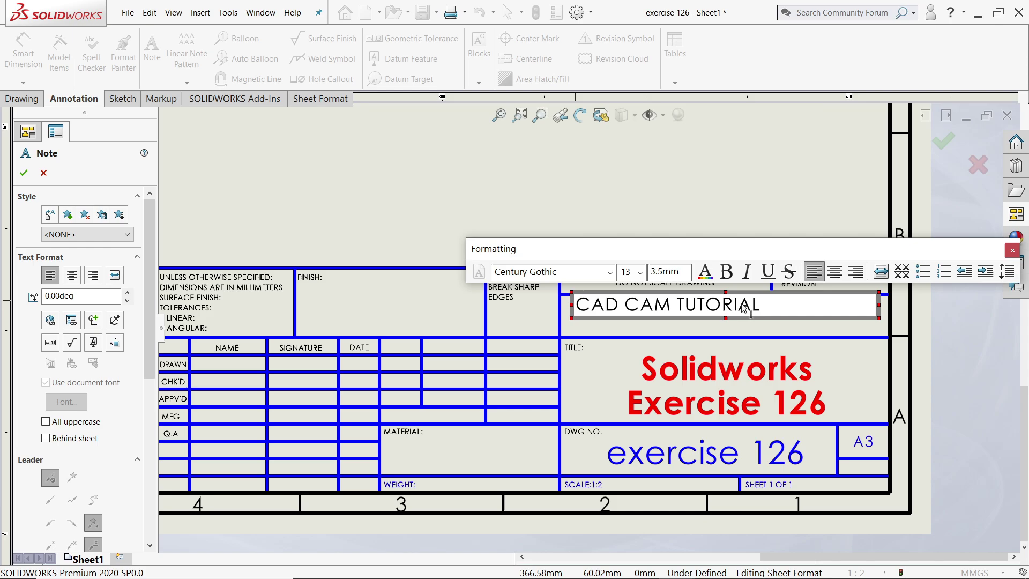
pyautogui.moveTo(791, 313); pyautogui.dragTo(532, 308)
pyautogui.click(721, 275)
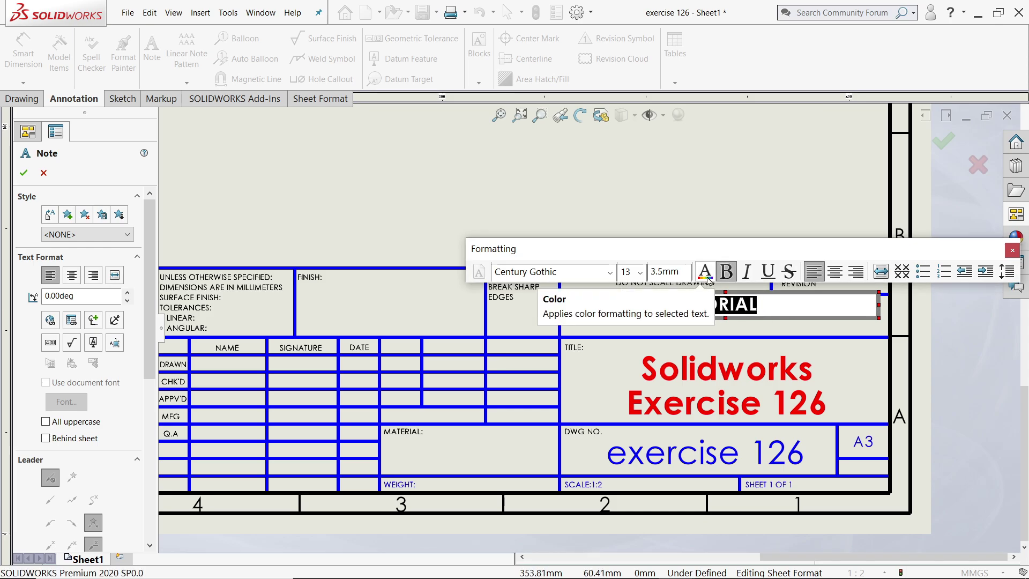
pyautogui.click(706, 273)
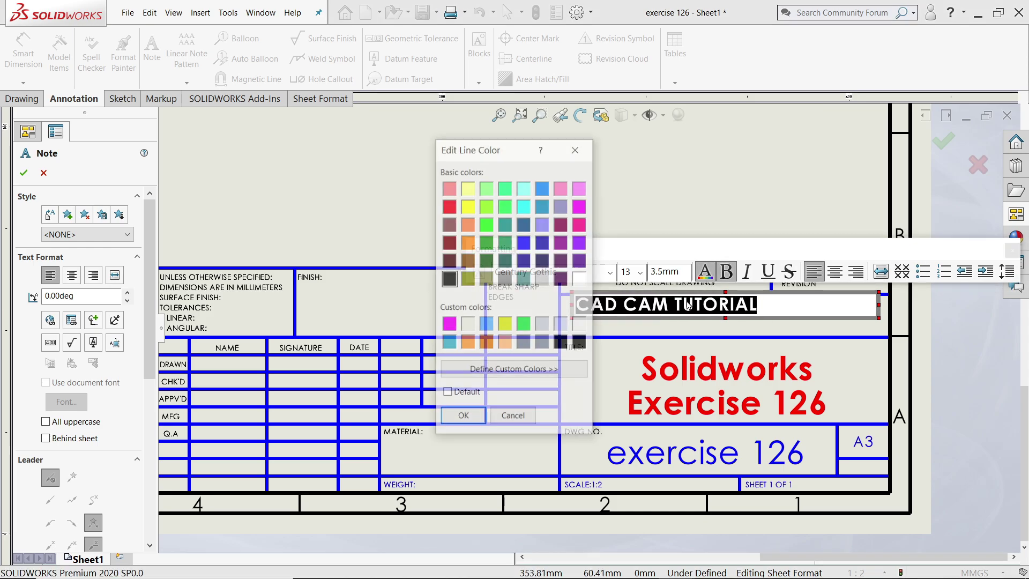
pyautogui.click(463, 421)
pyautogui.click(641, 276)
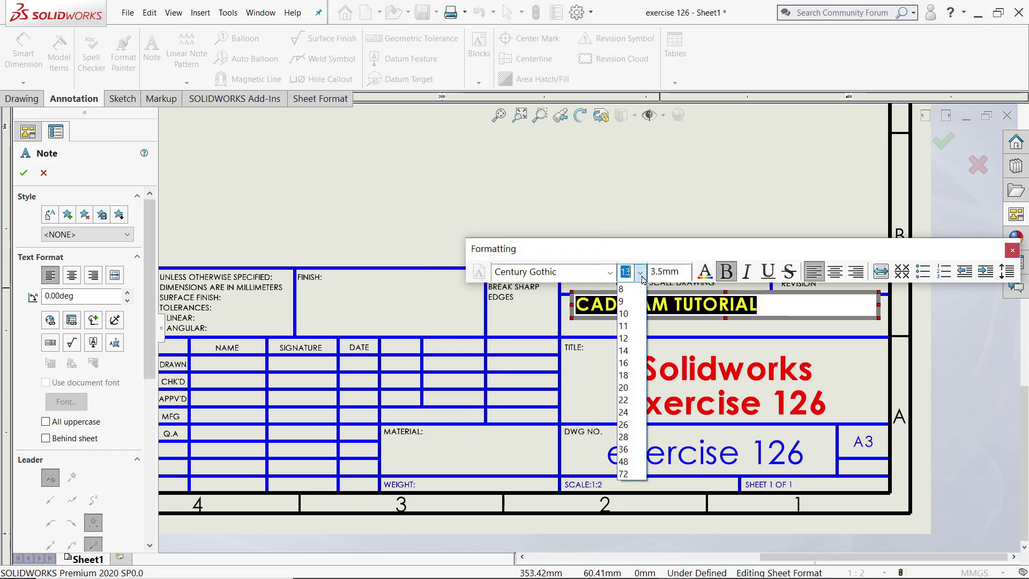
pyautogui.click(633, 390)
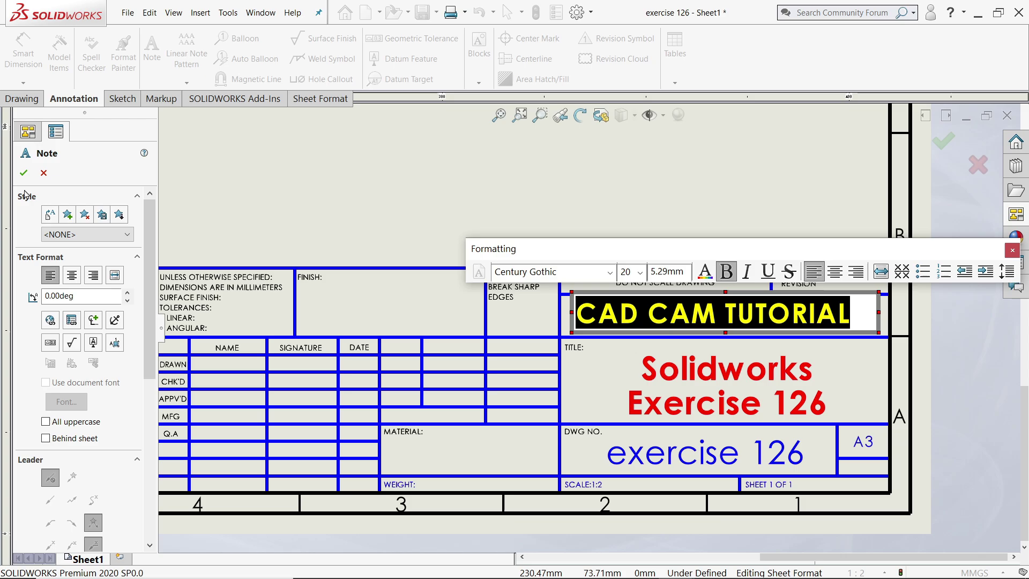
pyautogui.click(23, 173)
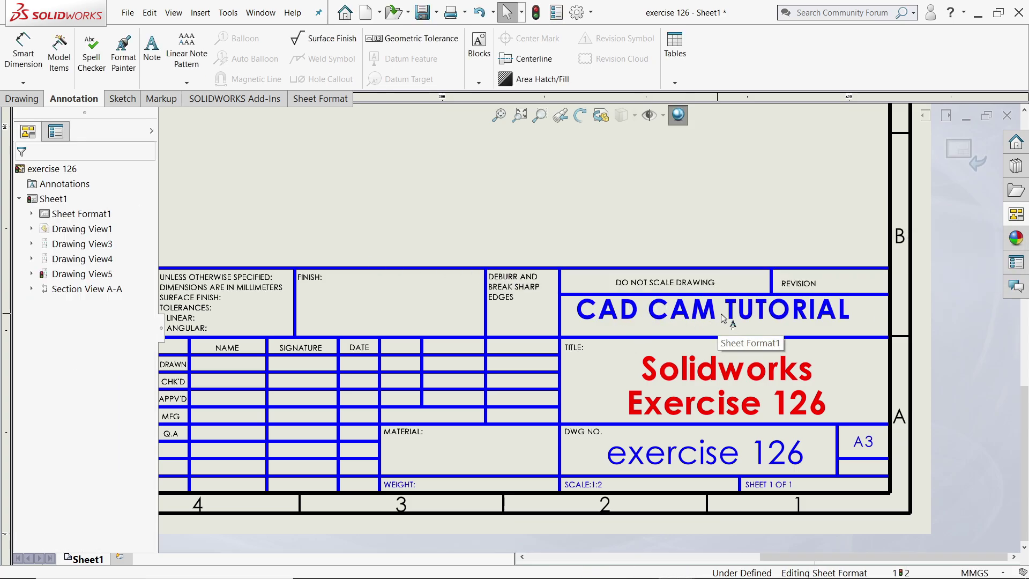
pyautogui.moveTo(727, 322); pyautogui.dragTo(731, 323)
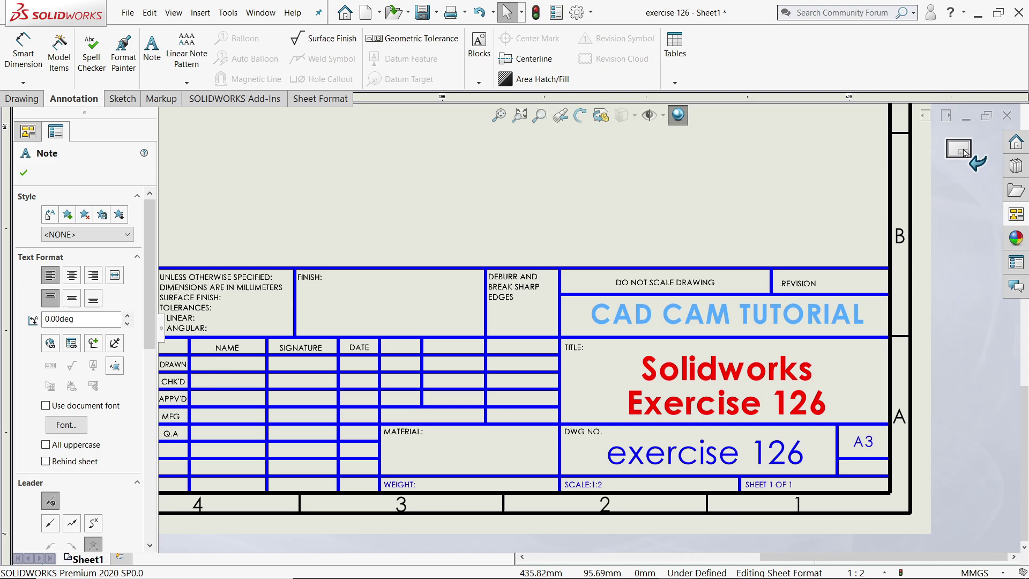
# Step: Return to the sheet and type the NOTE: with its two items left of the title block
pyautogui.click(965, 153)
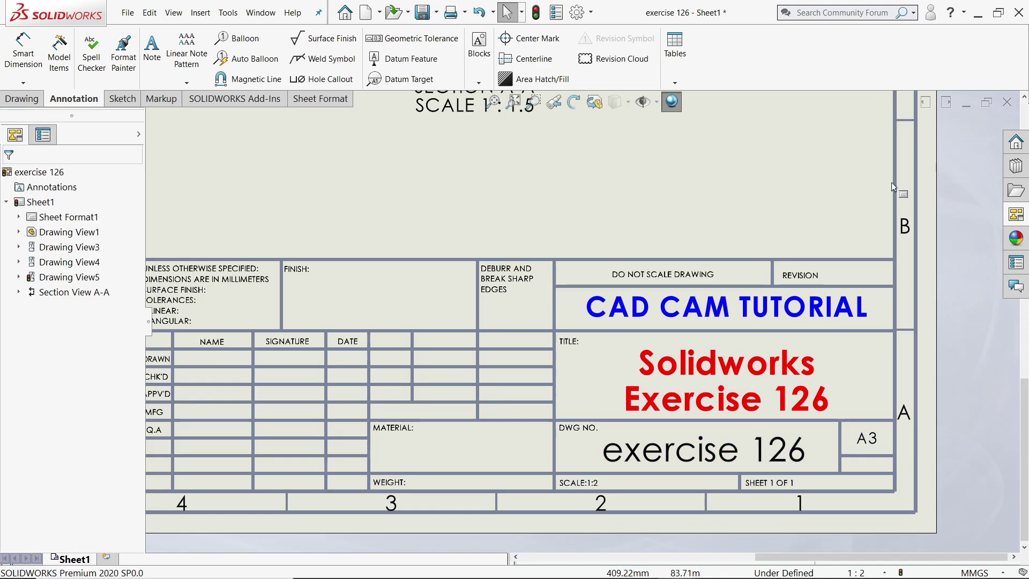
pyautogui.scroll(3, 685, 351)
pyautogui.scroll(-1, 696, 313)
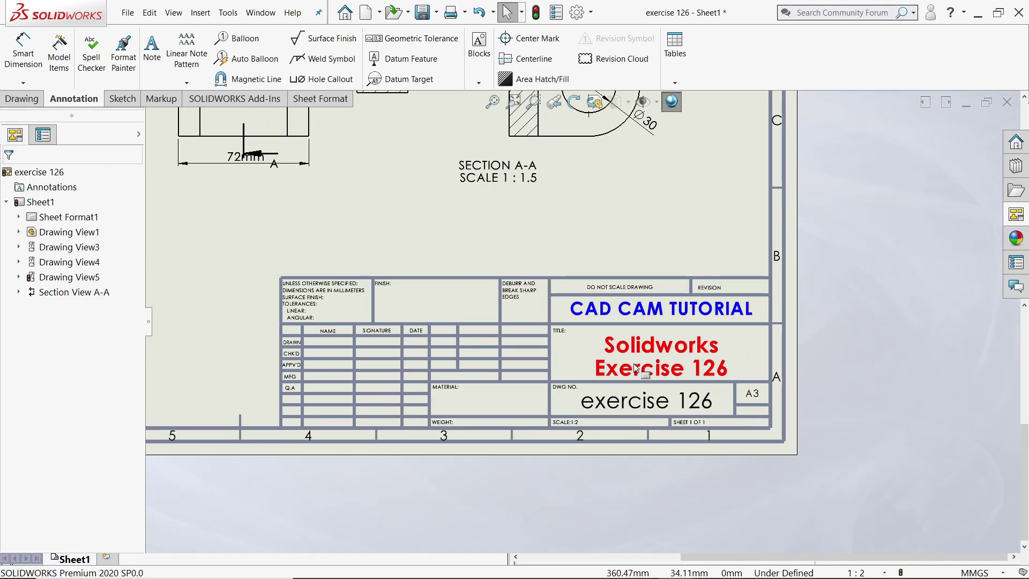
pyautogui.scroll(2, 643, 343)
pyautogui.scroll(3, 582, 332)
pyautogui.scroll(-4, 386, 276)
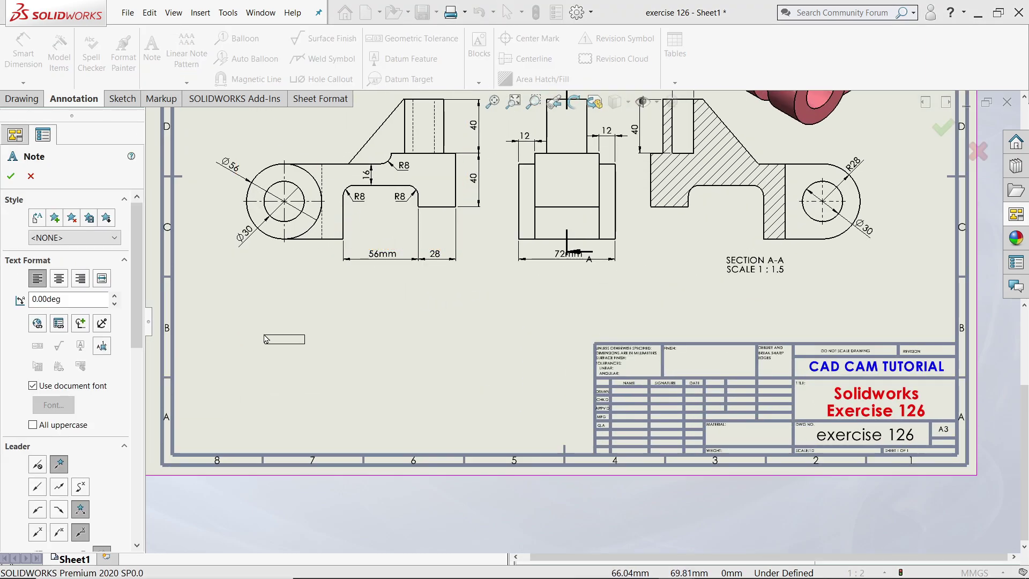
pyautogui.moveTo(250, 324); pyautogui.dragTo(536, 424)
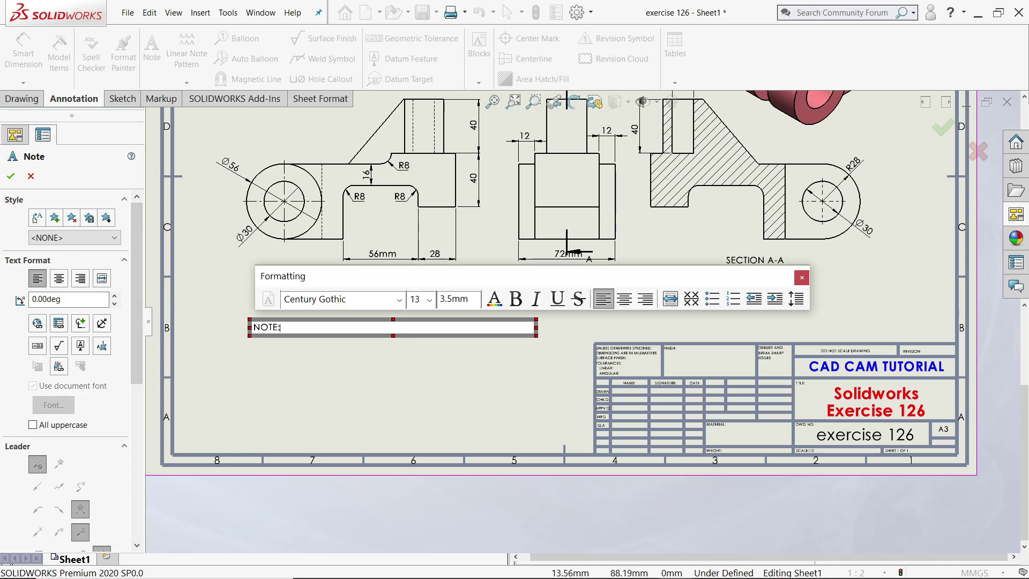
pyautogui.write('NOTE:')
pyautogui.press('Return')
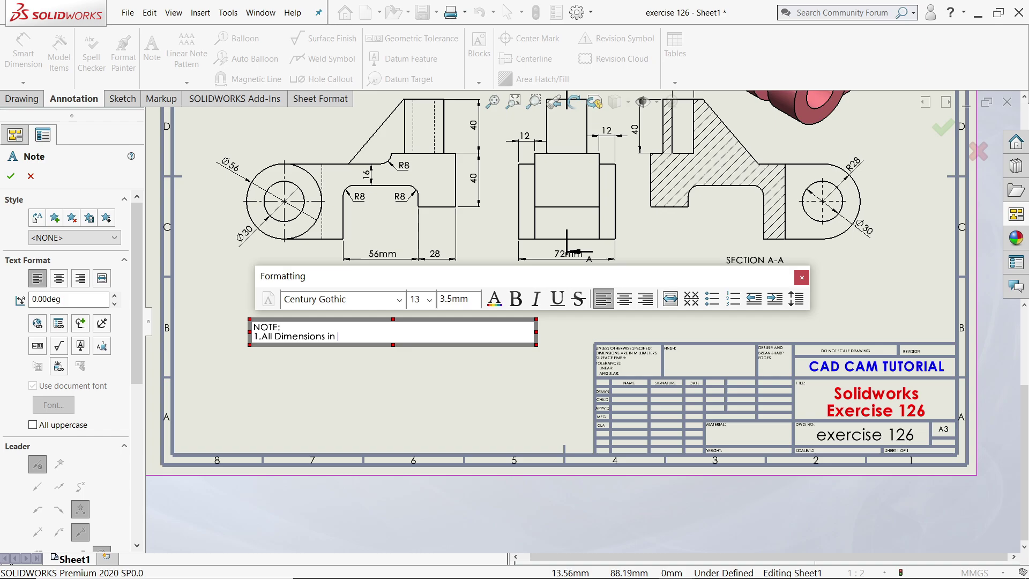
pyautogui.press('Return')
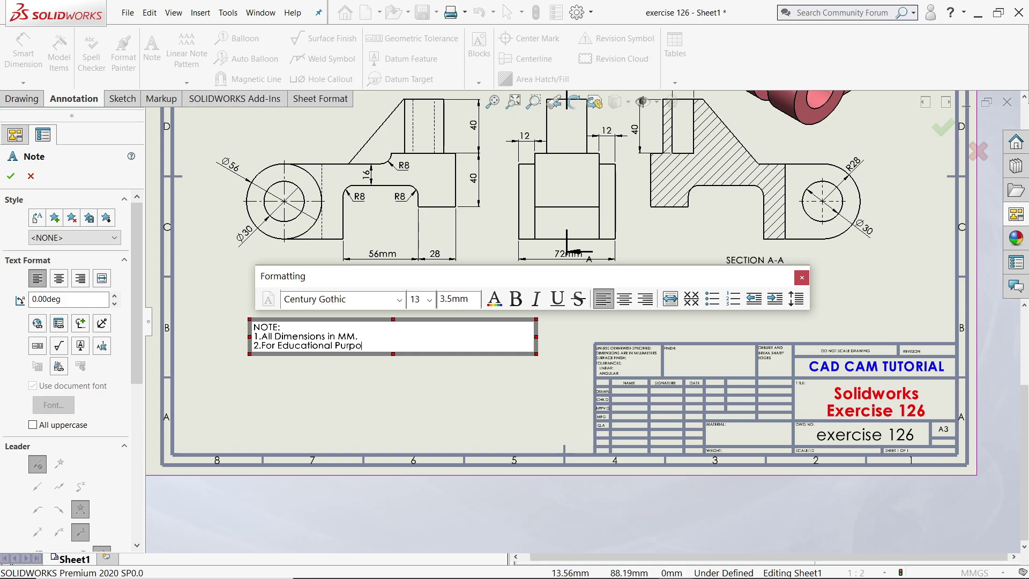
pyautogui.press('Return')
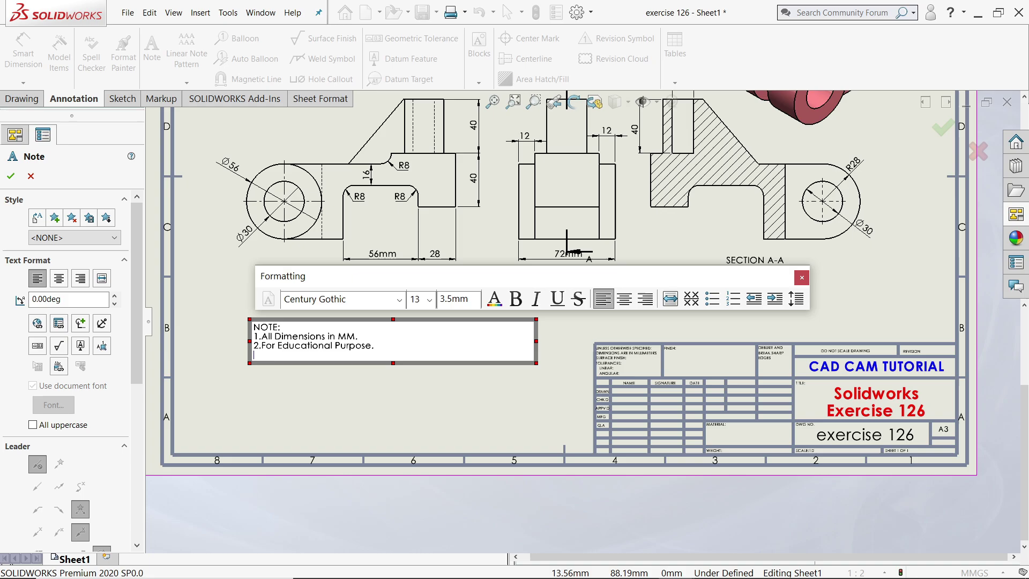
# Step: Set the general note text to size 20 and finish the note
pyautogui.moveTo(367, 355); pyautogui.dragTo(255, 325)
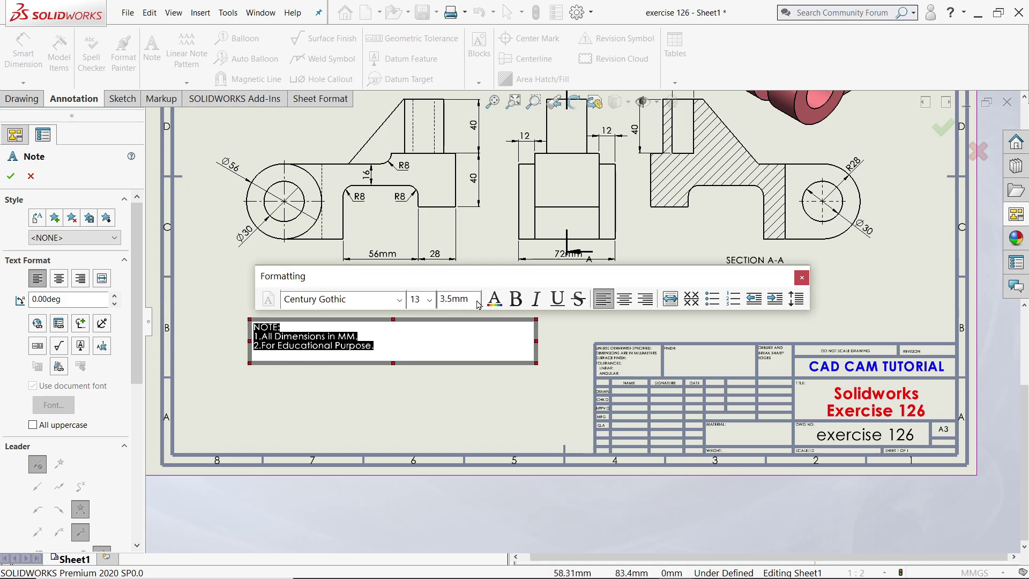
pyautogui.click(429, 299)
pyautogui.click(420, 416)
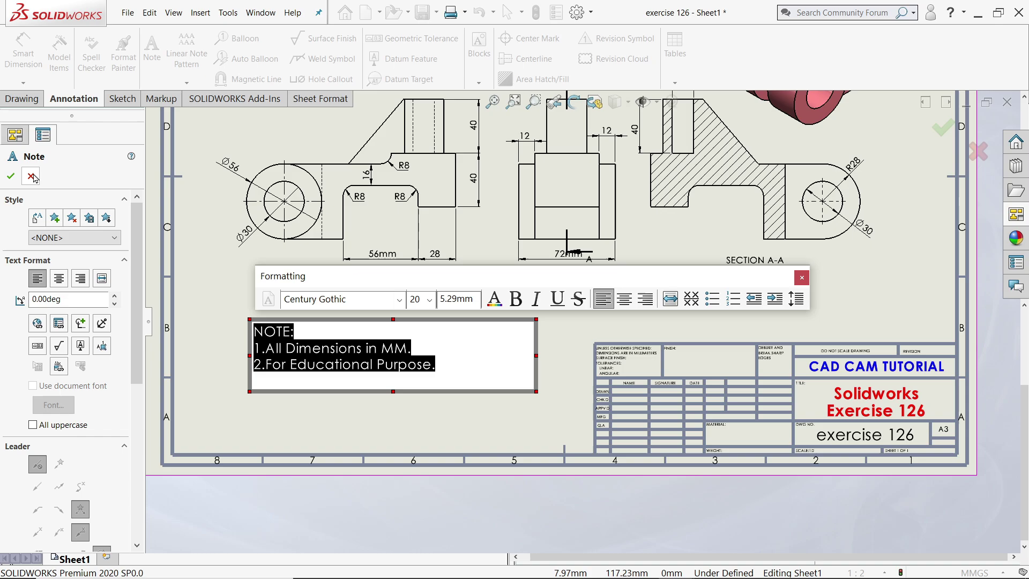
pyautogui.click(334, 302)
# Step: Move the general note up and to the right on the sheet
pyautogui.scroll(1, 587, 322)
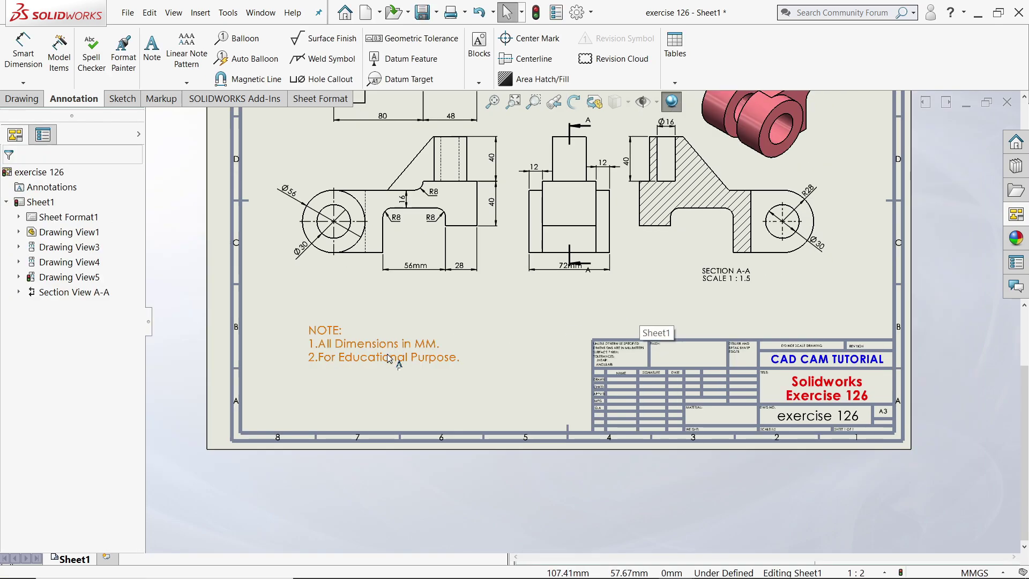
pyautogui.moveTo(396, 348); pyautogui.dragTo(454, 340)
pyautogui.scroll(-5, 482, 322)
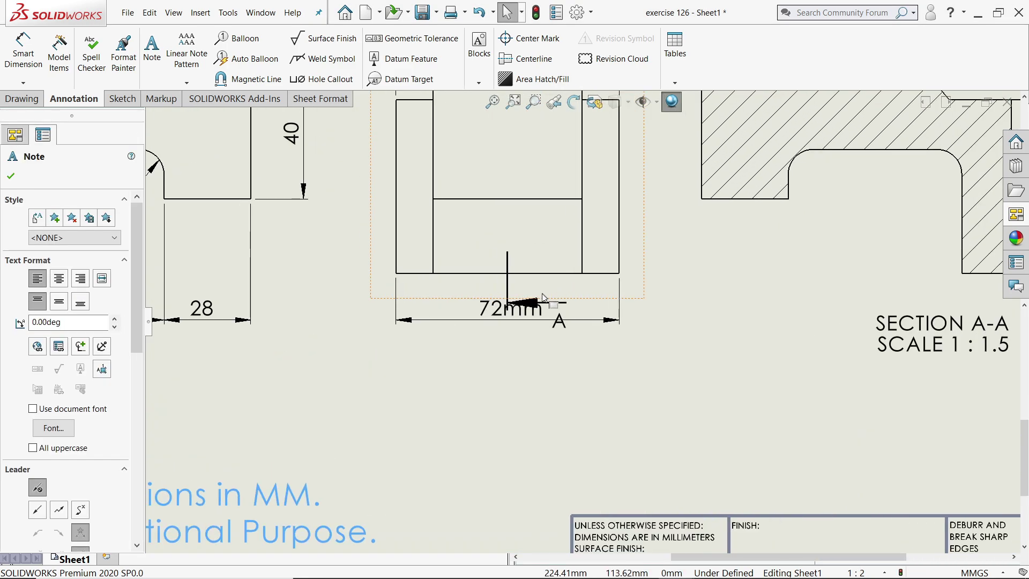
# Step: Lower the side view's 72mm dimension so it clears the A-A section arrow
pyautogui.moveTo(509, 318); pyautogui.dragTo(513, 332)
pyautogui.scroll(6, 514, 327)
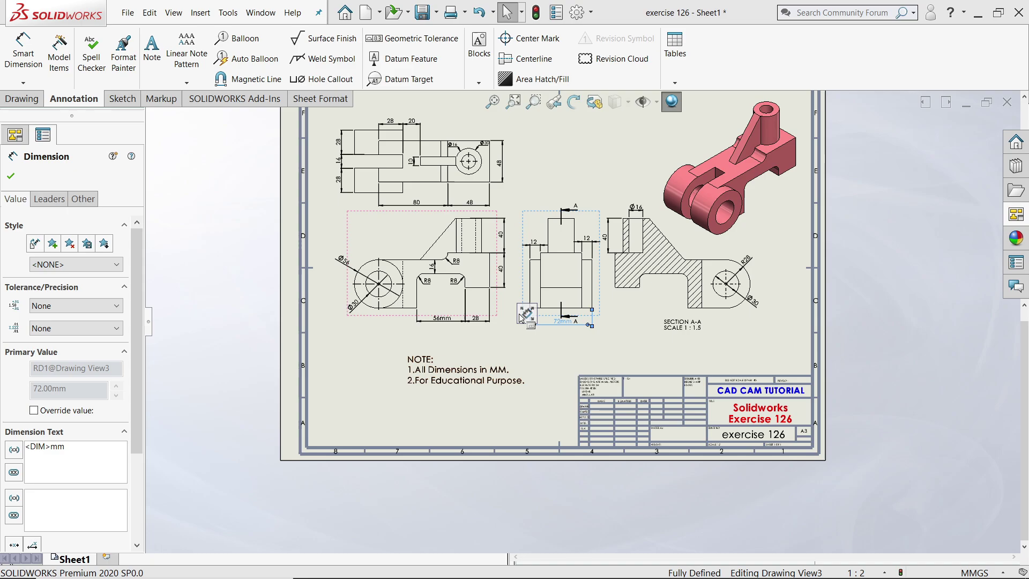
pyautogui.scroll(-3, 594, 179)
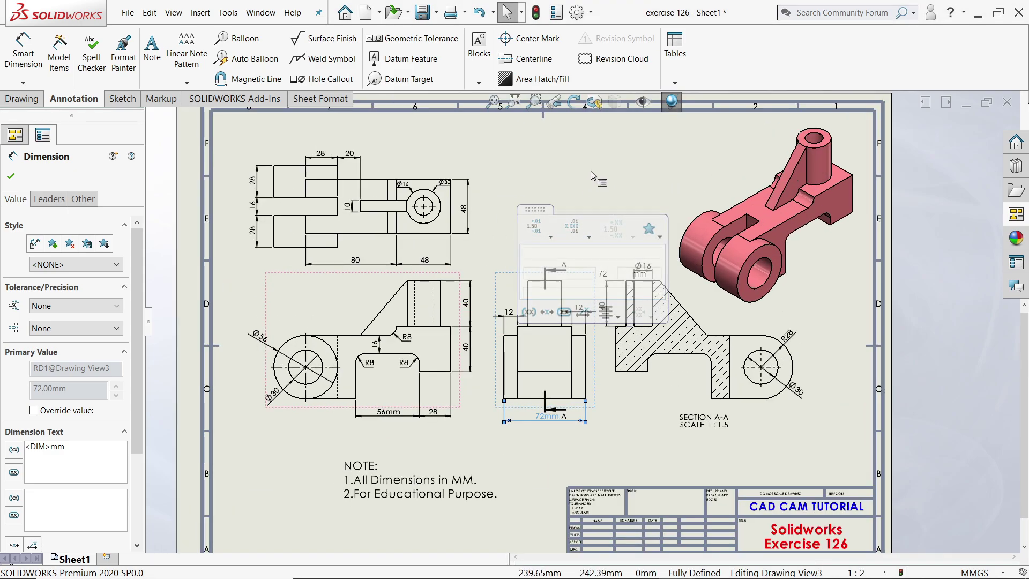
pyautogui.click(559, 177)
pyautogui.scroll(-1, 504, 249)
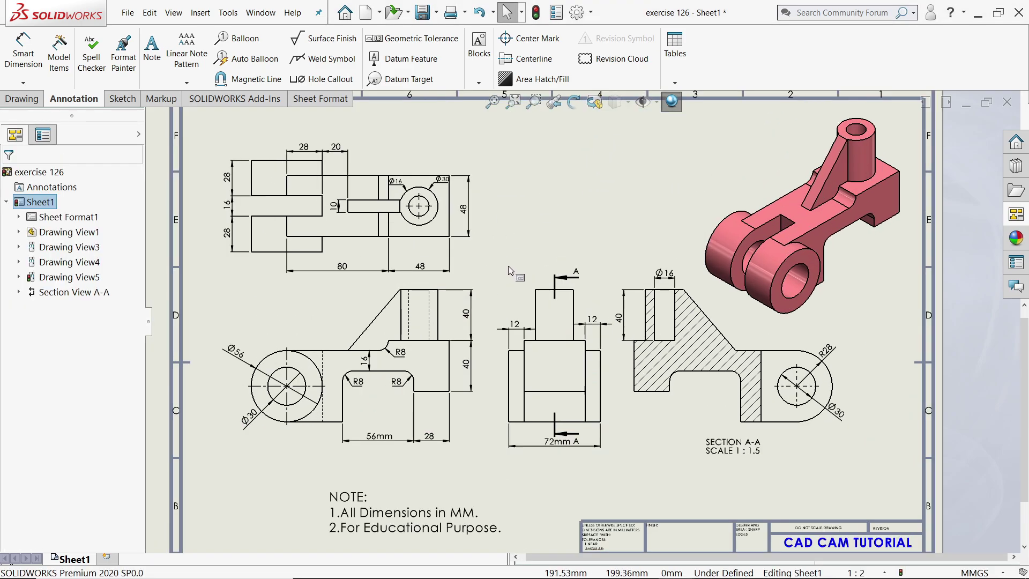
pyautogui.scroll(-1, 525, 244)
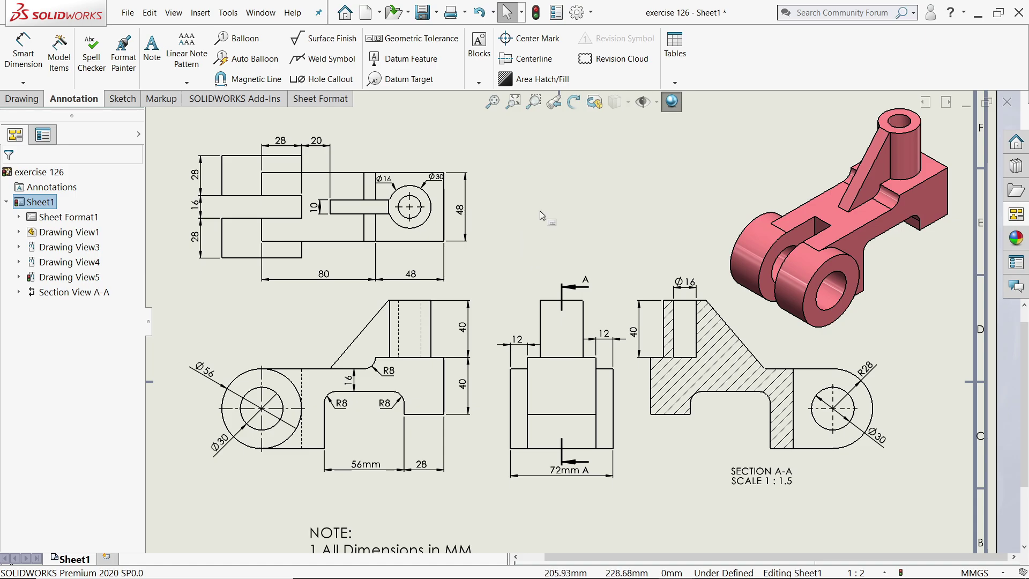